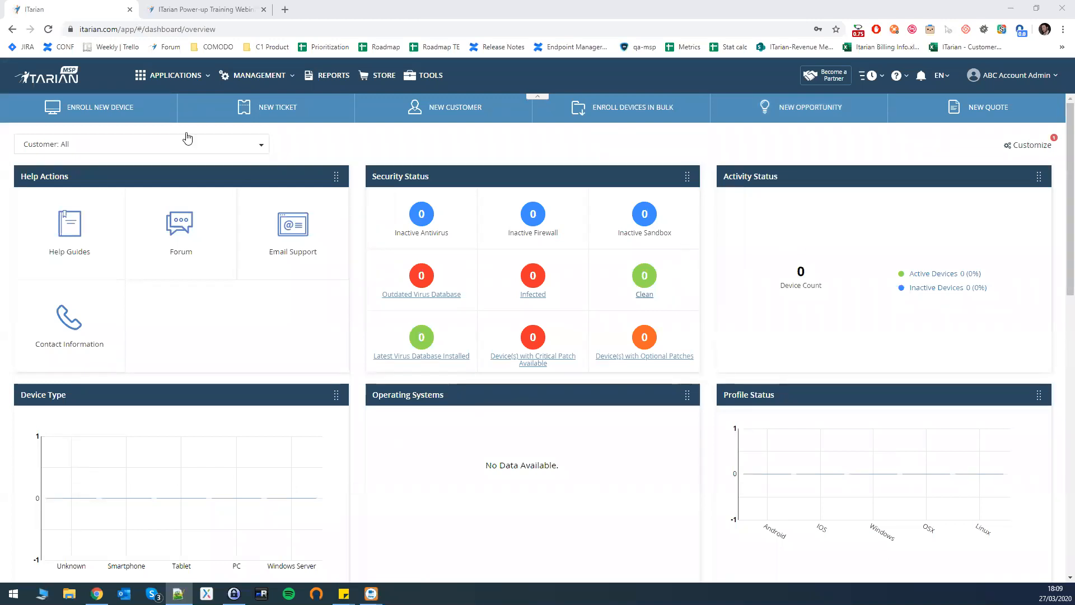
Go to the Customers list from the Management menu.
click(269, 79)
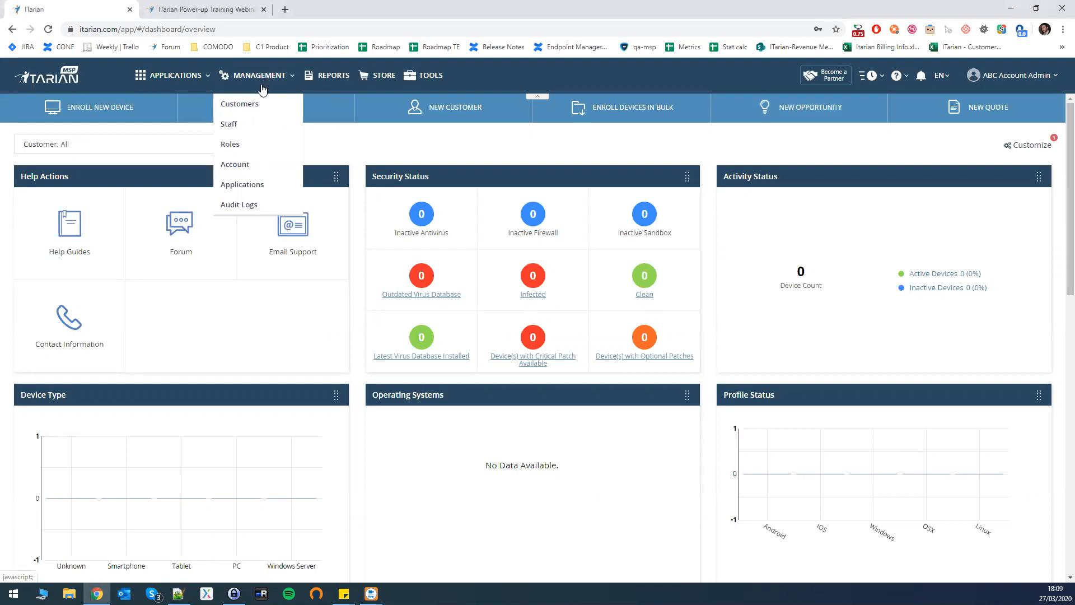
click(268, 79)
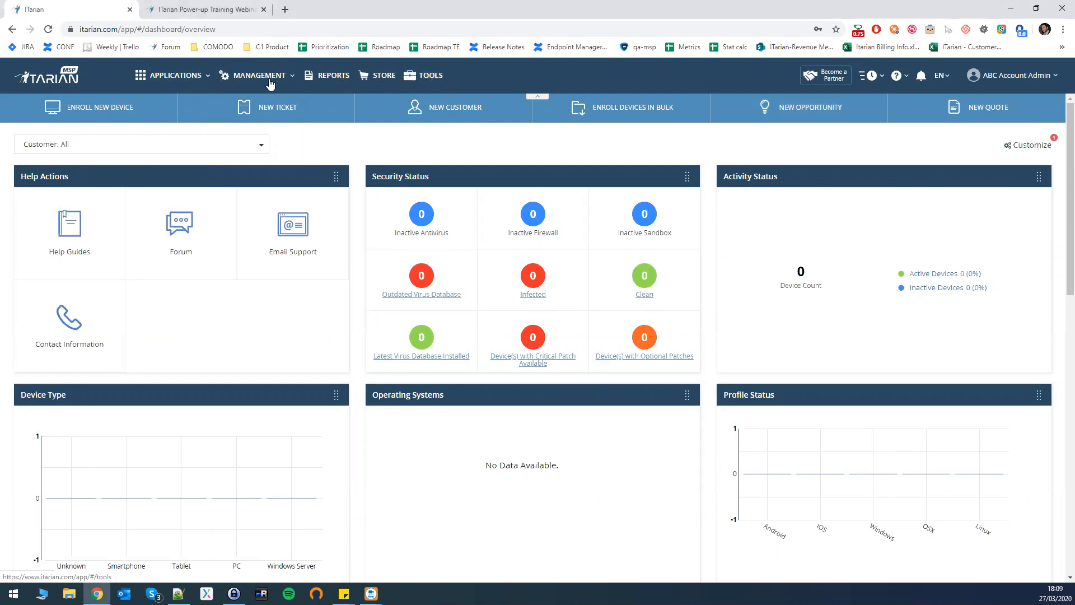
click(251, 82)
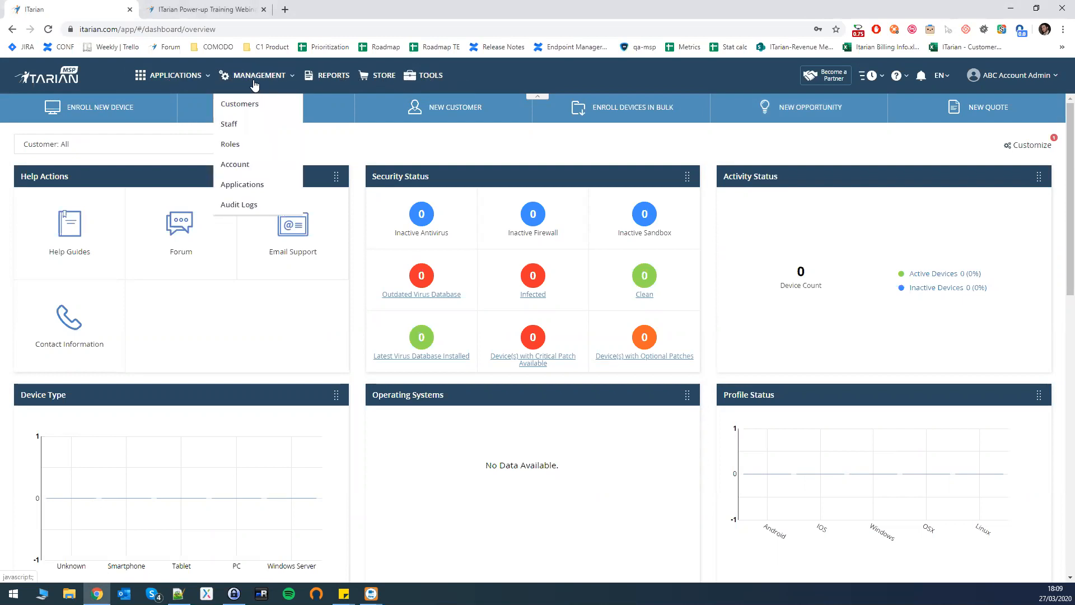
click(251, 81)
click(251, 82)
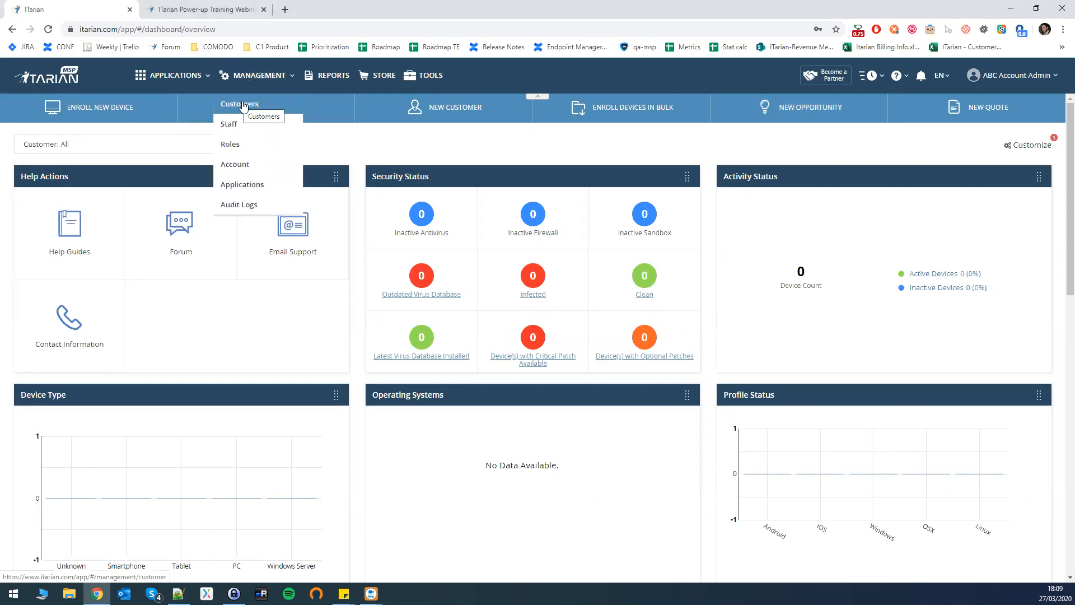
click(246, 106)
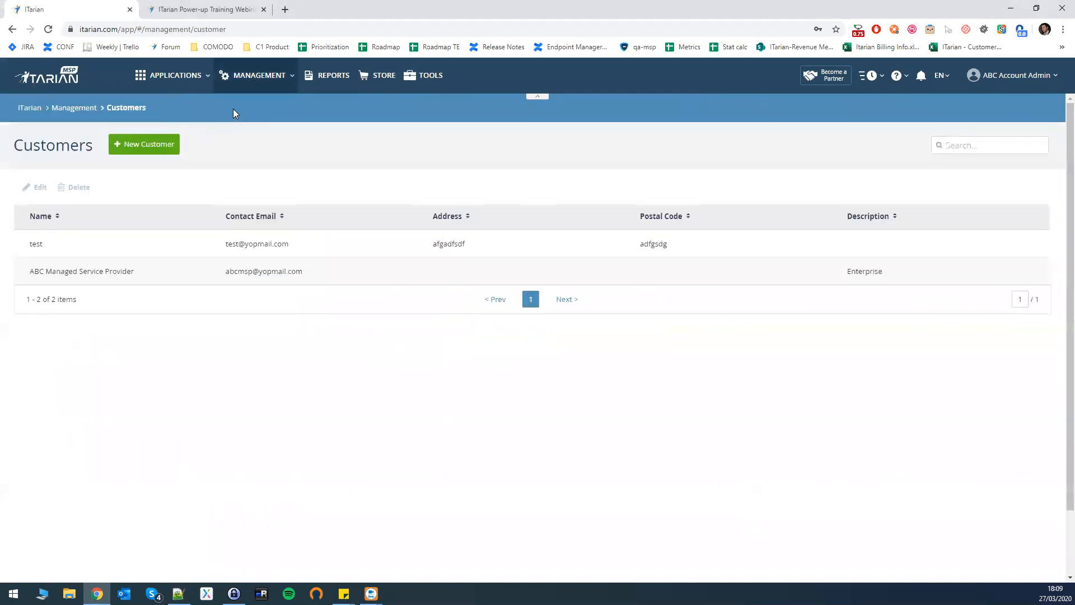
Delete the 'test' customer, confirm, and dismiss the success alert.
click(46, 243)
click(75, 187)
key(Return)
click(285, 288)
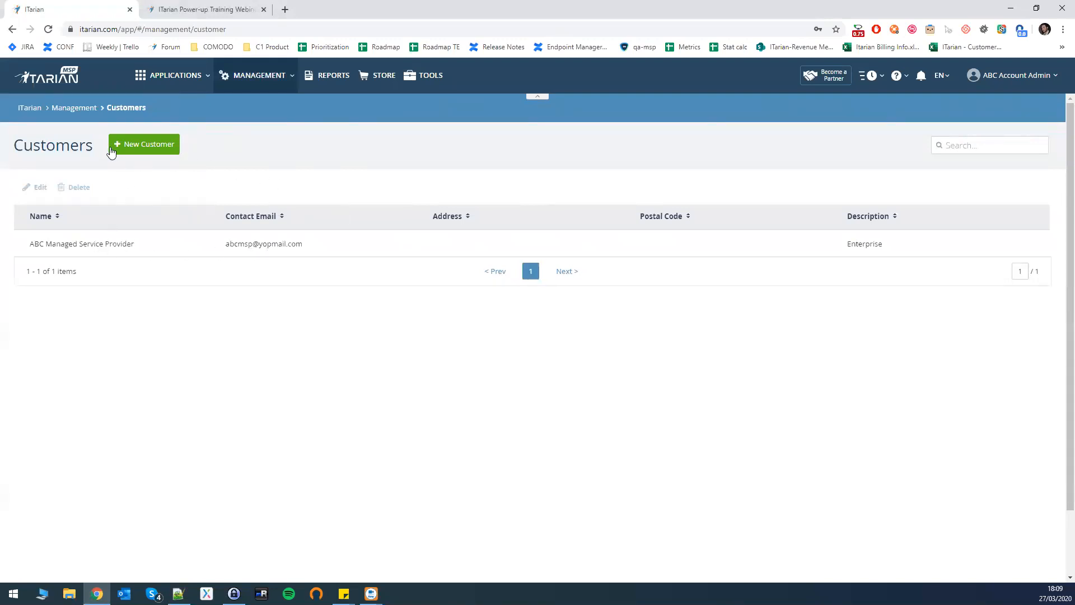
Start a new customer named 'A Company' and enter its contact e-mail.
click(152, 144)
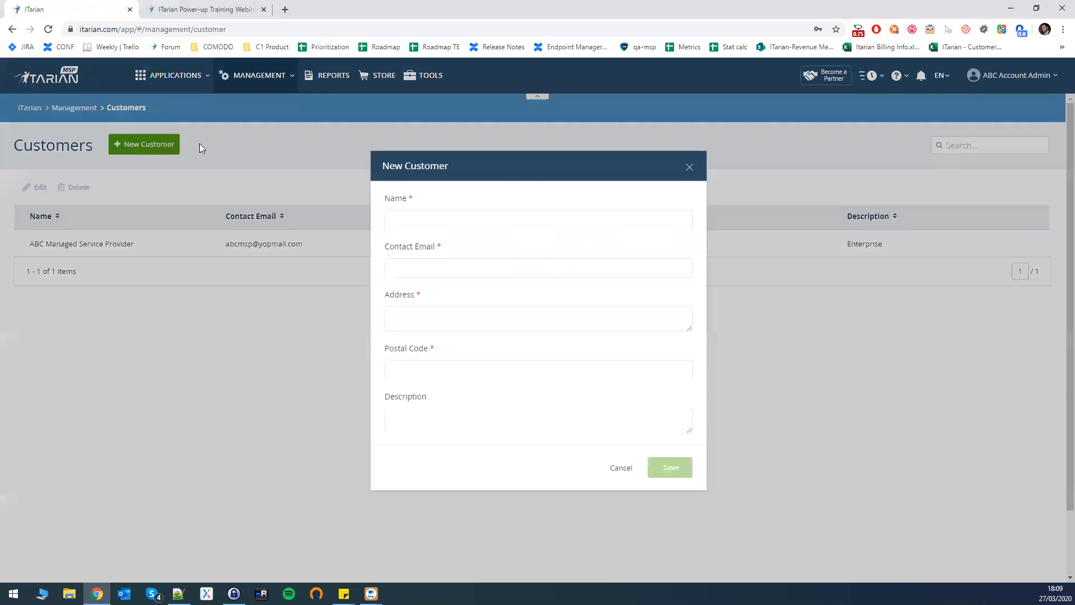
click(601, 160)
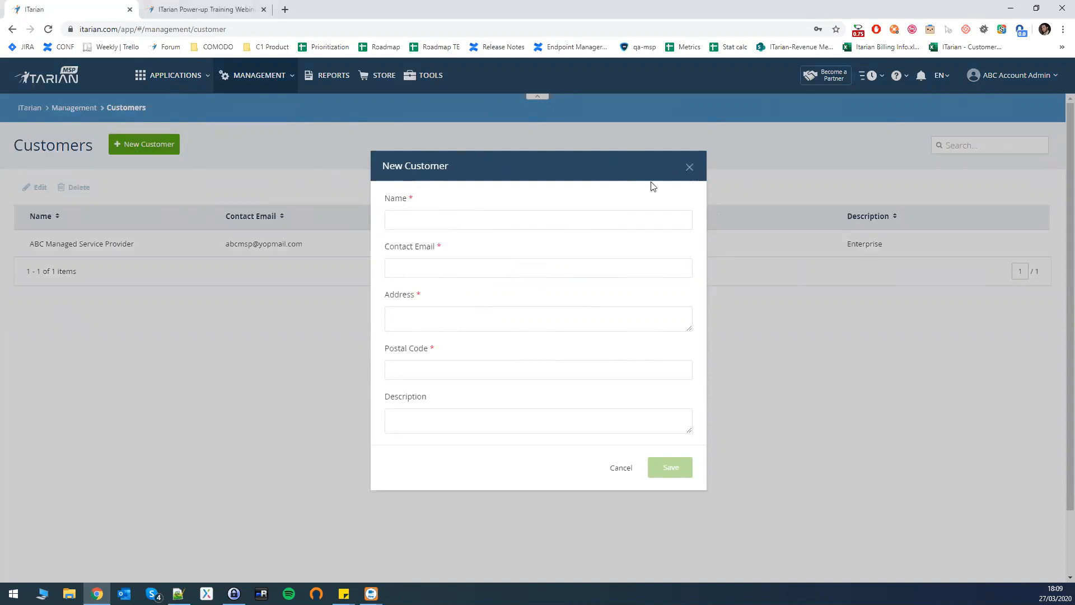
key(Tab)
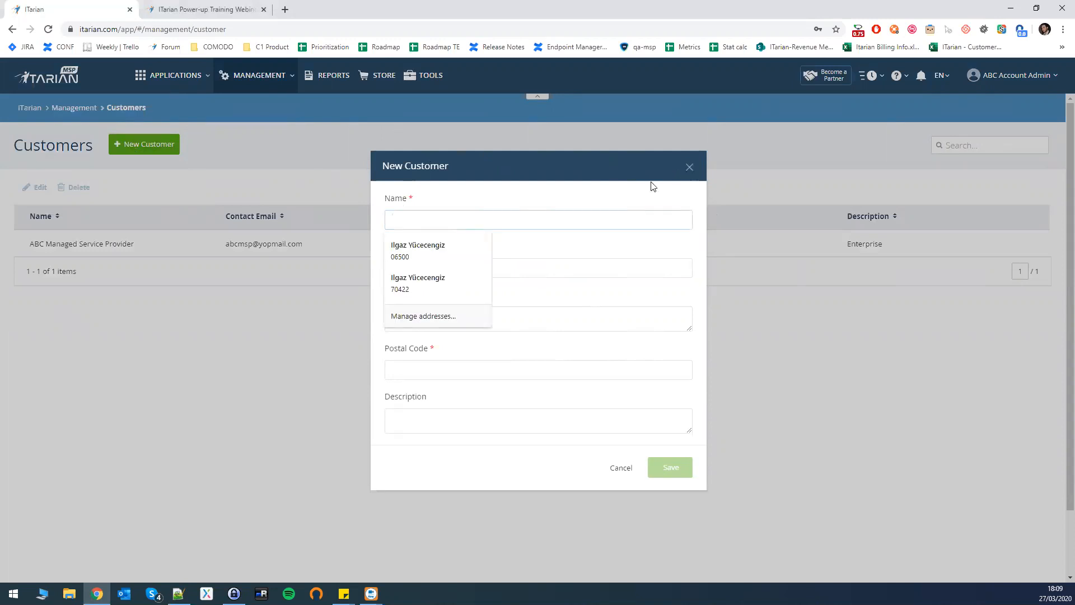
text(A Company)
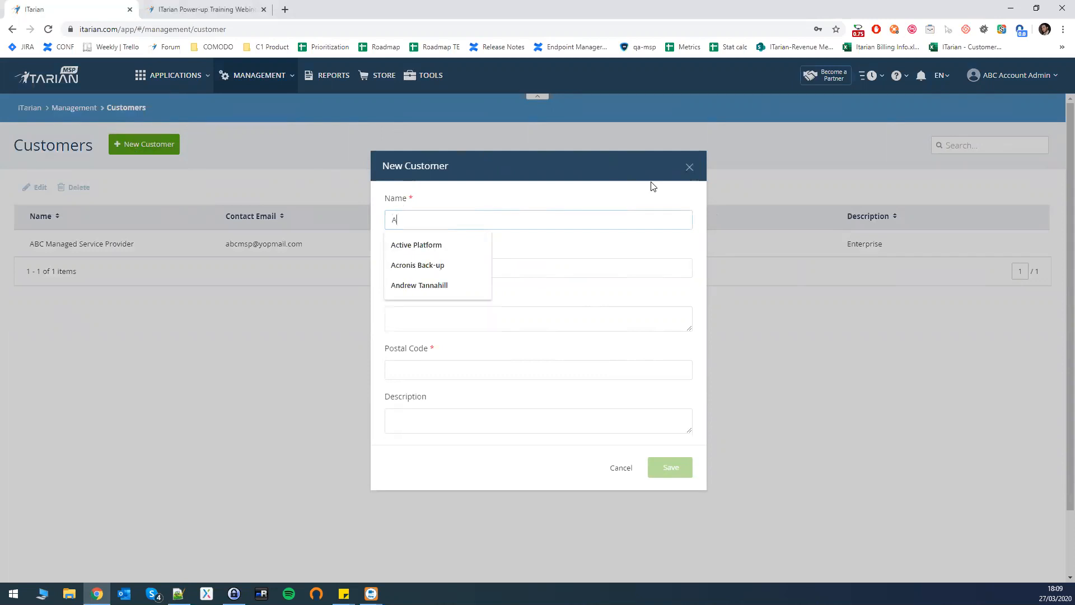
key(Tab)
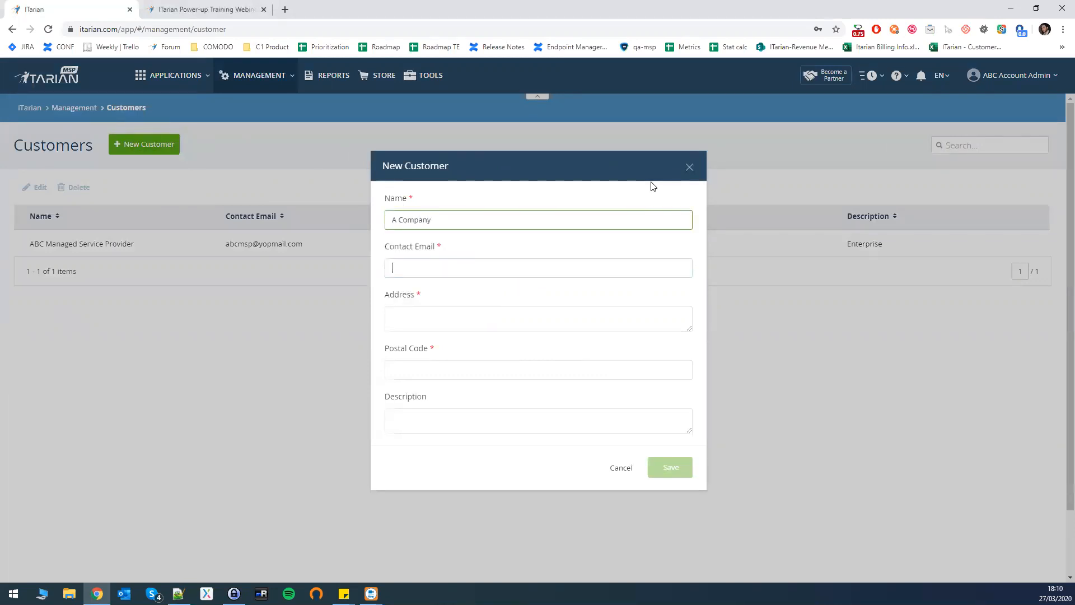
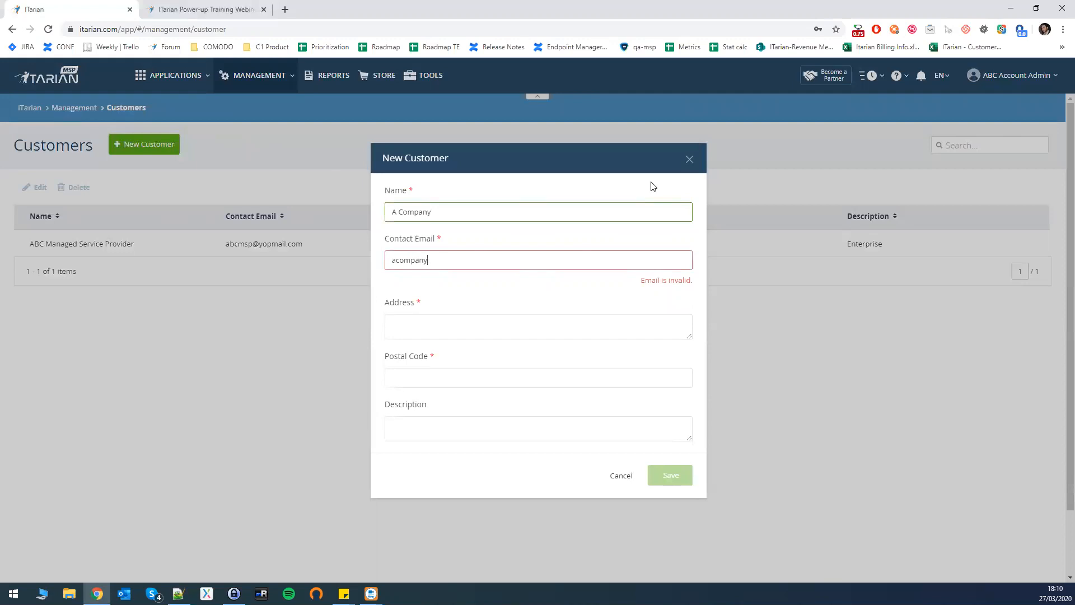
Add address 'Broadway Street' and postal code 06550, then save the customer.
key(Tab)
text(S)
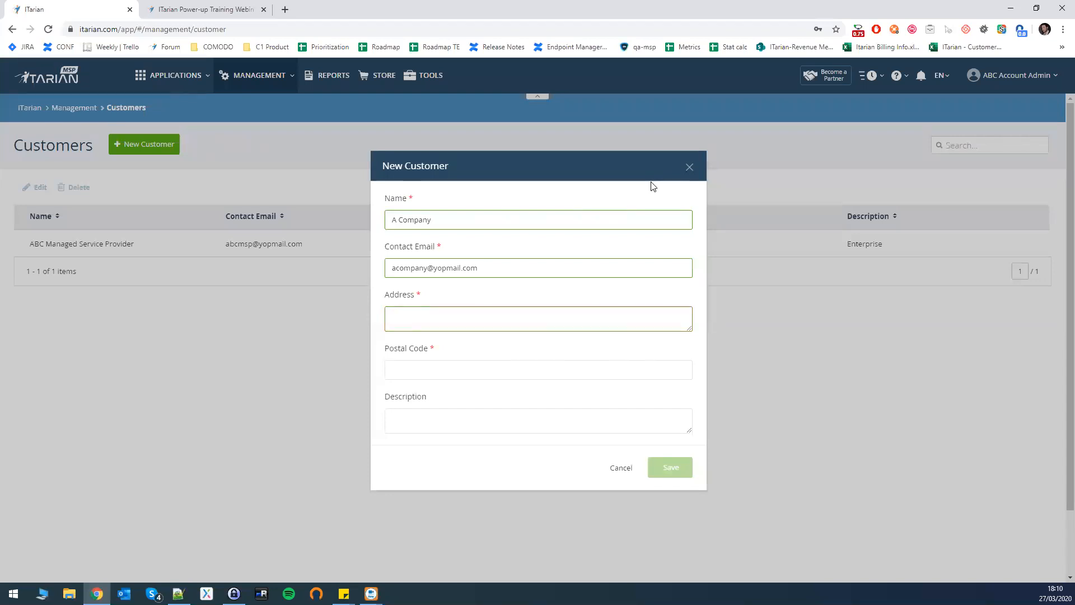
text(roadway Street,)
key(BackSpace)
key(Tab)
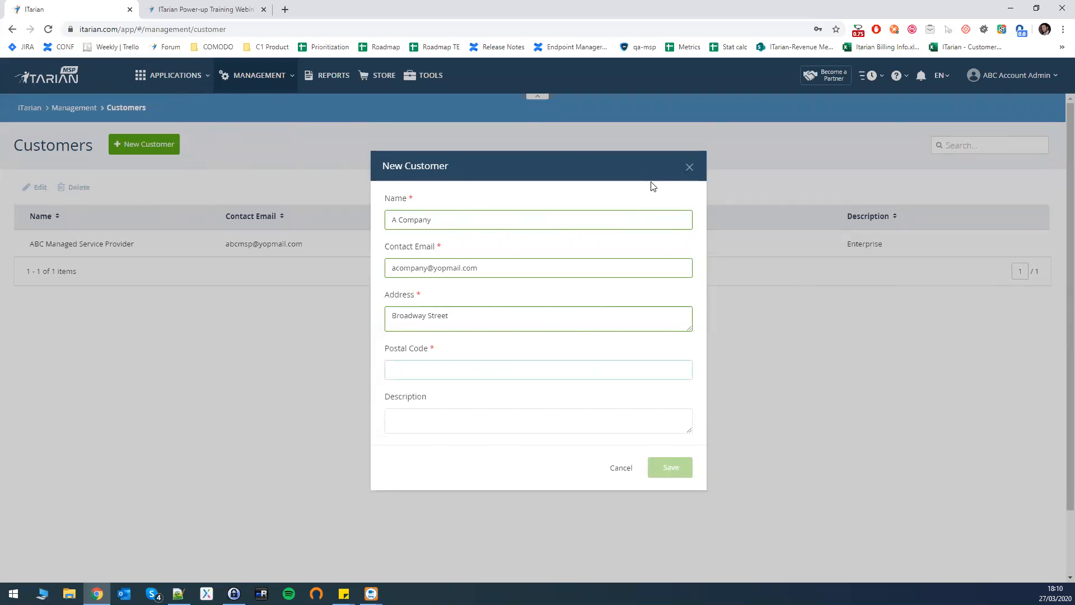
text(06550)
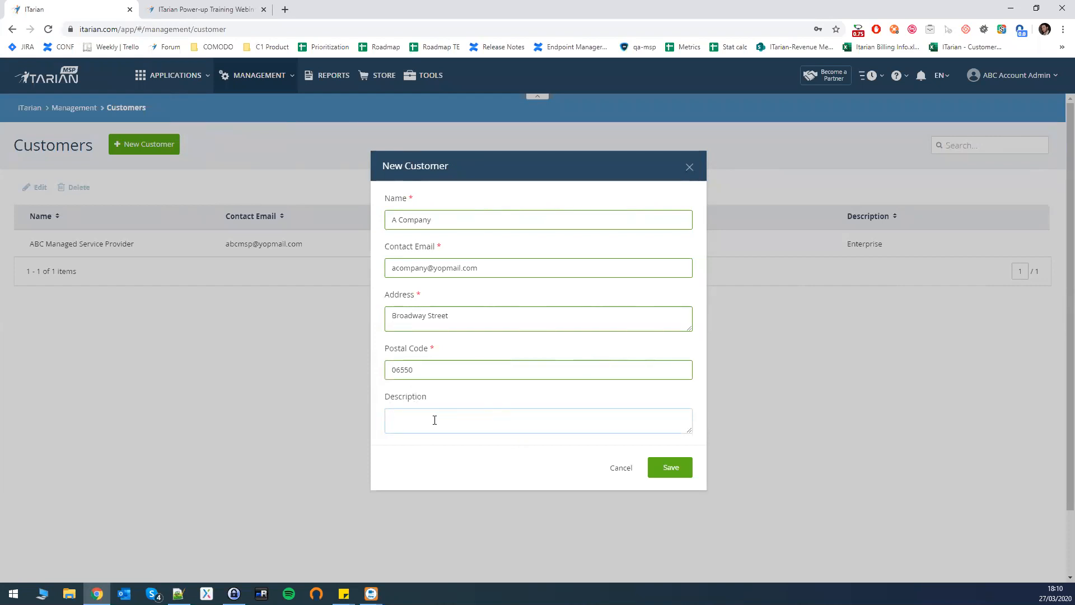
click(666, 465)
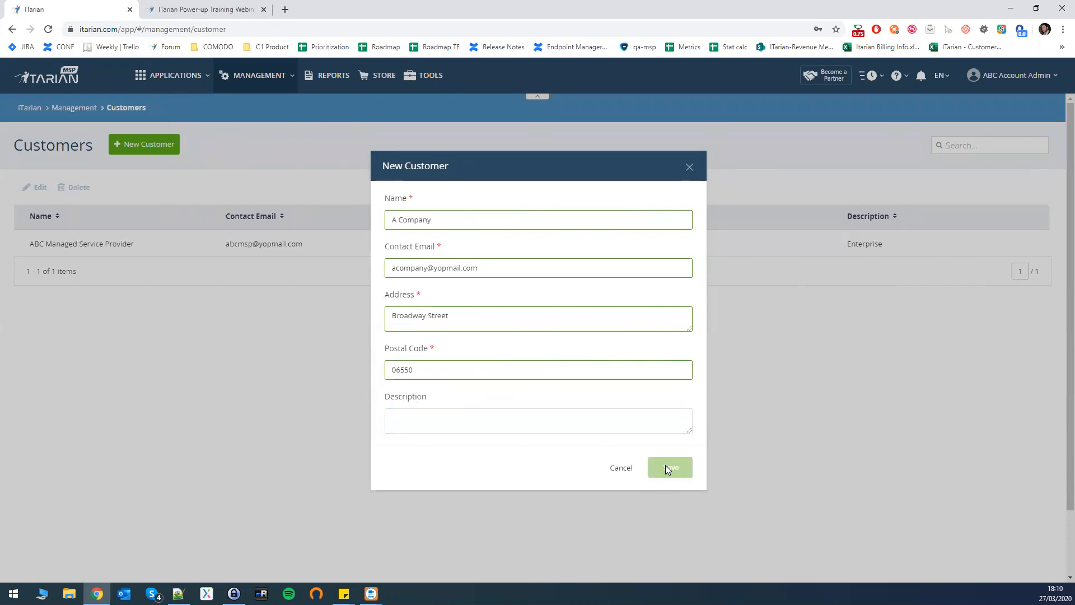
key(Return)
click(181, 243)
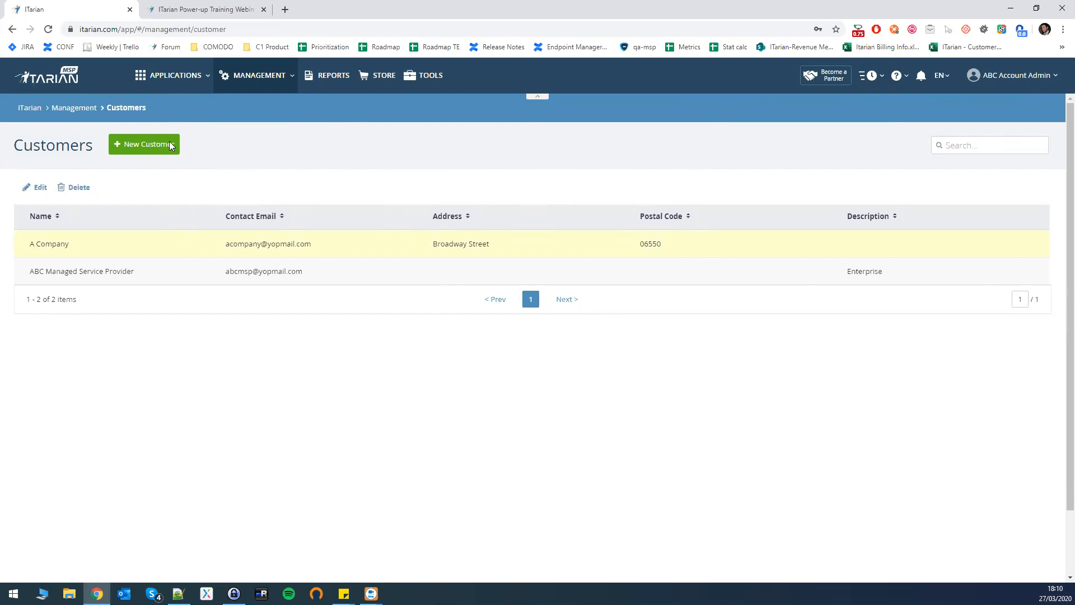
mouse_move(180, 82)
key(alt+Tab)
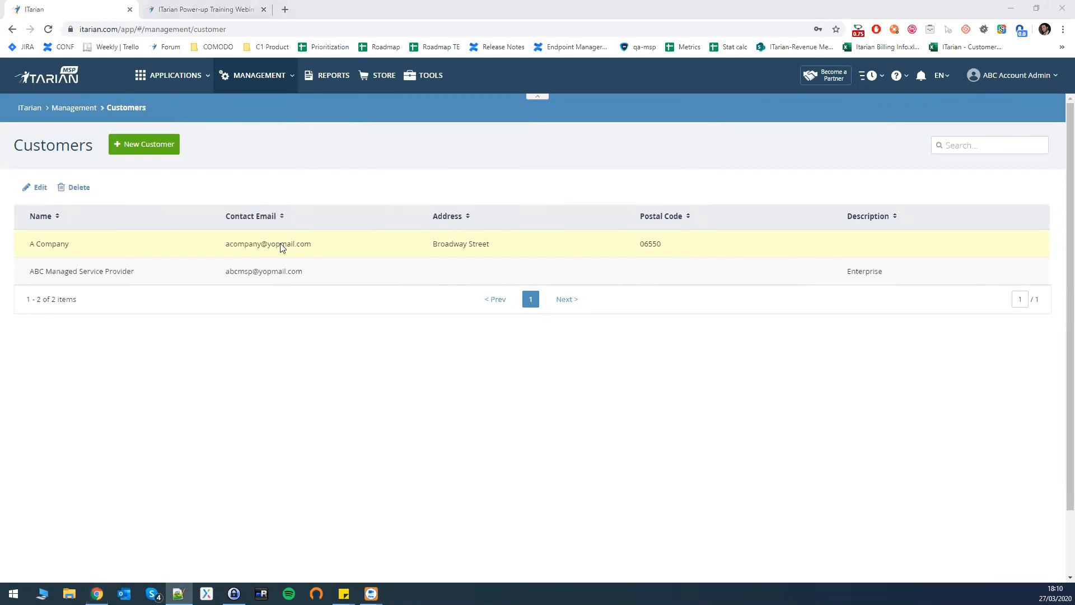
click(140, 246)
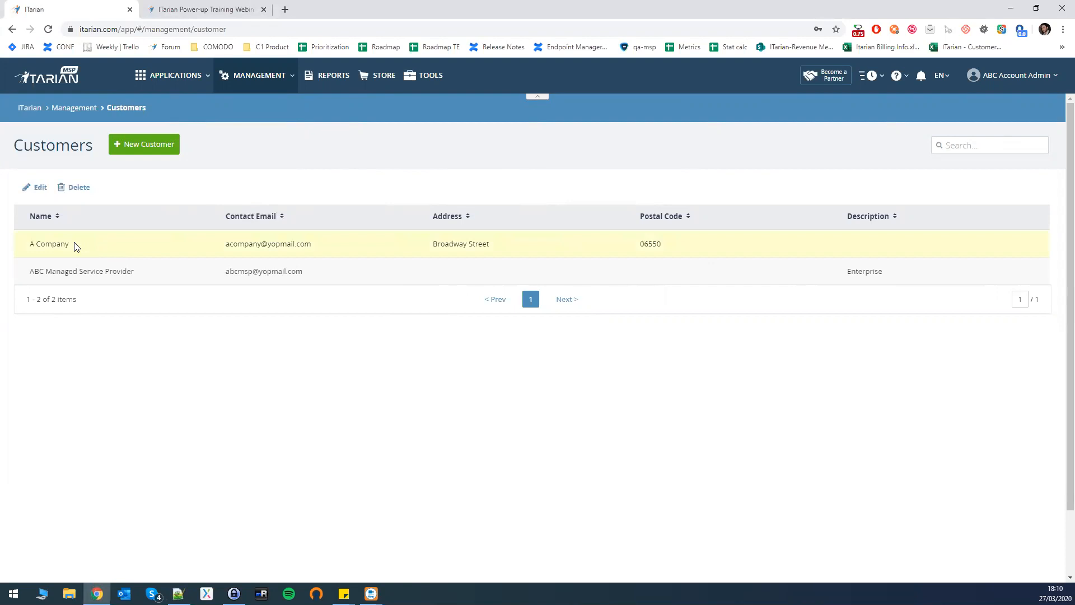
click(36, 187)
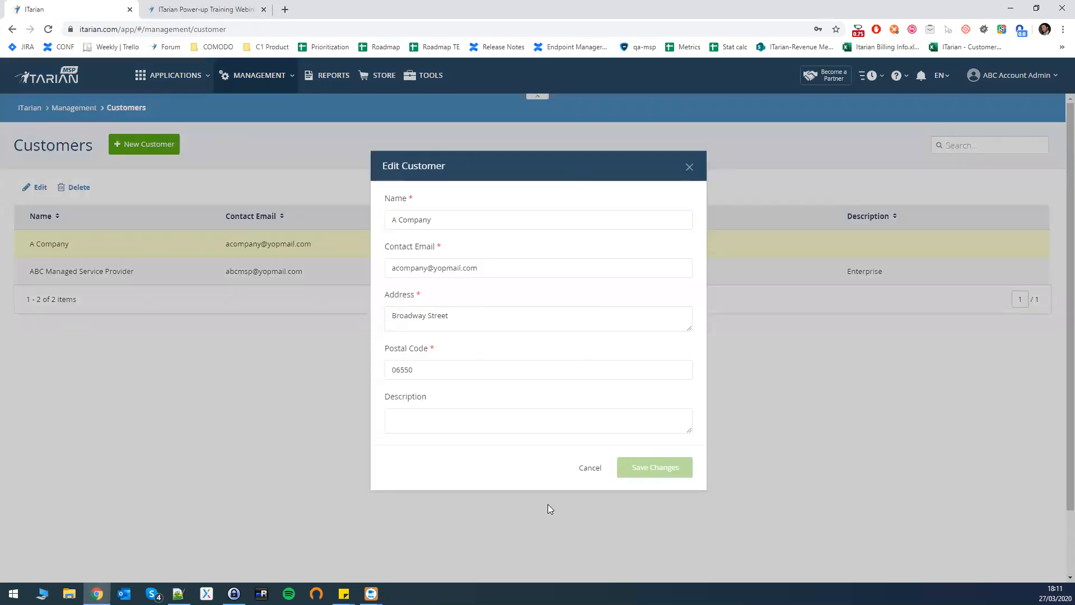
click(689, 168)
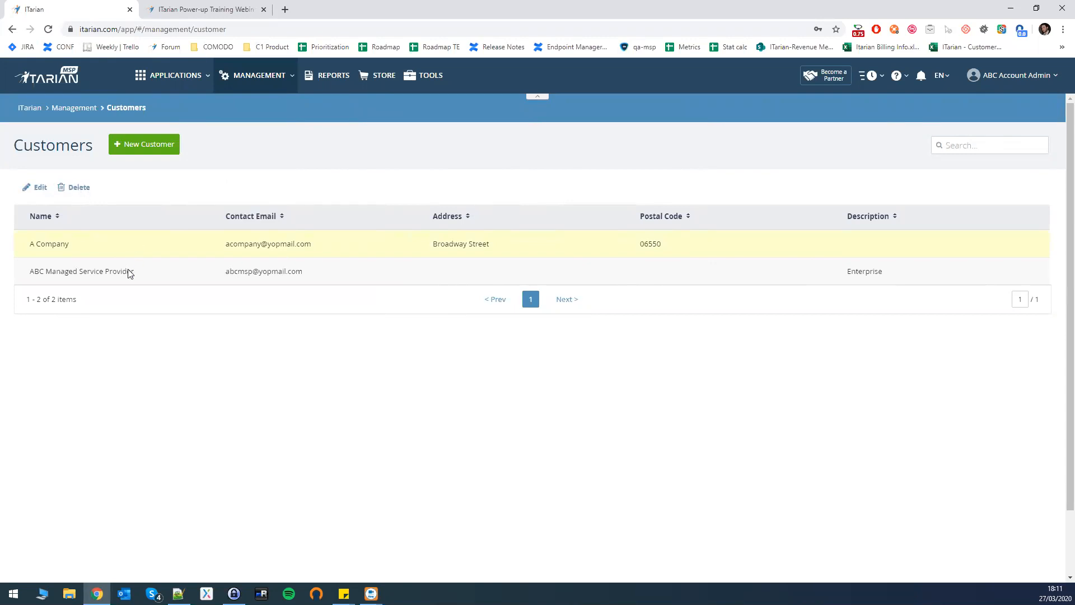
click(243, 77)
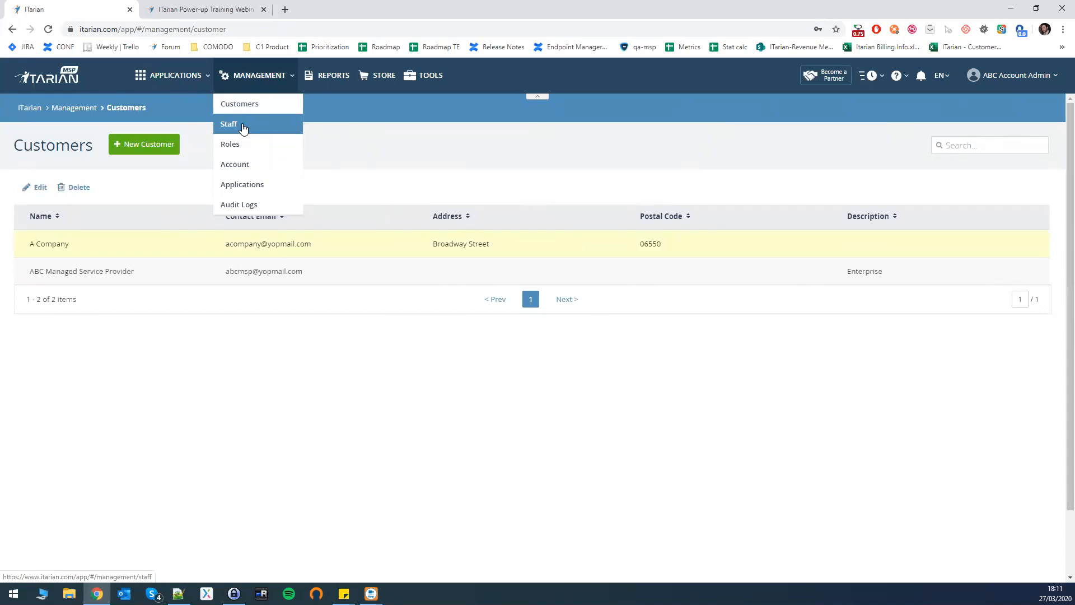
Open the Staff list from the Management menu.
click(243, 78)
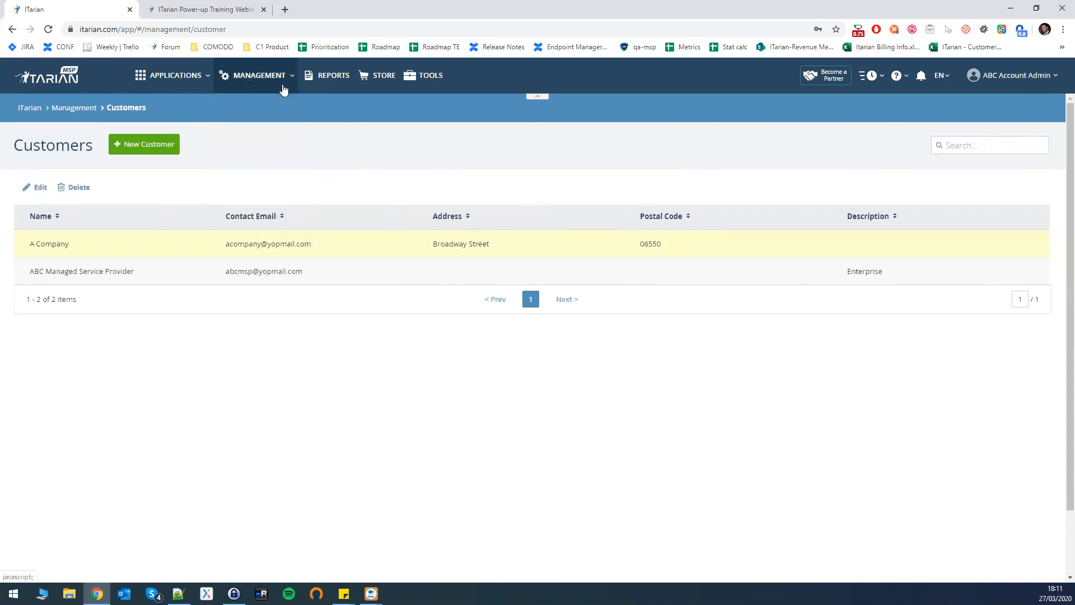
click(275, 65)
click(258, 80)
click(257, 89)
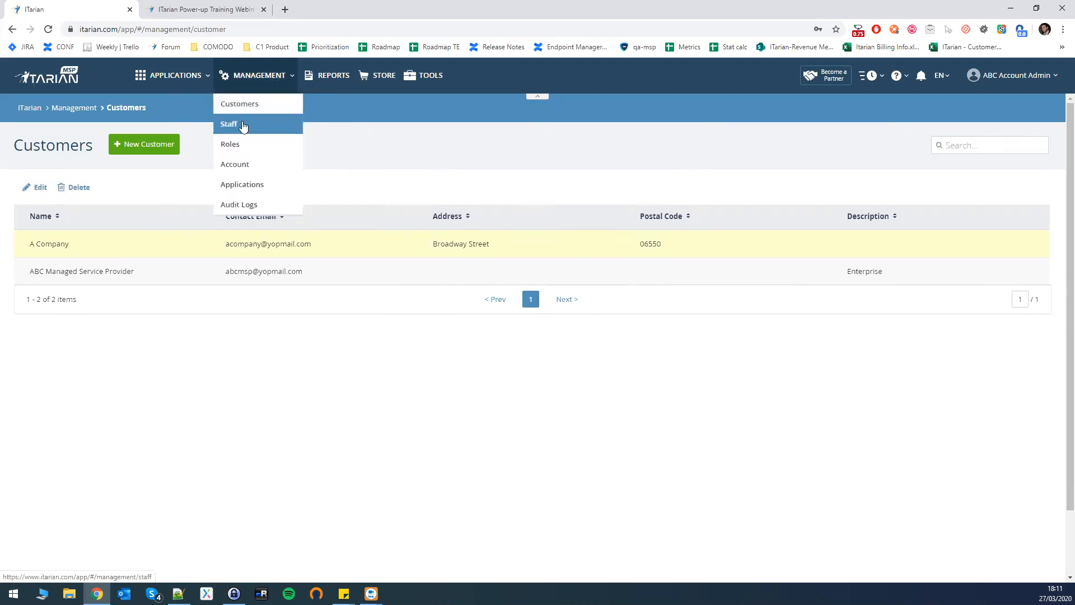
click(240, 124)
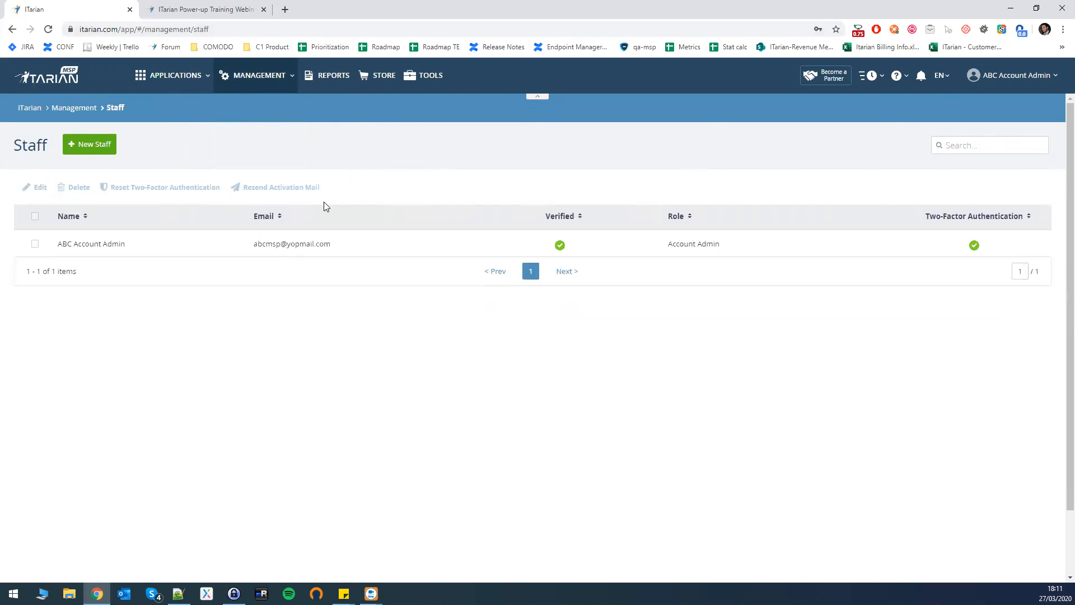
click(94, 147)
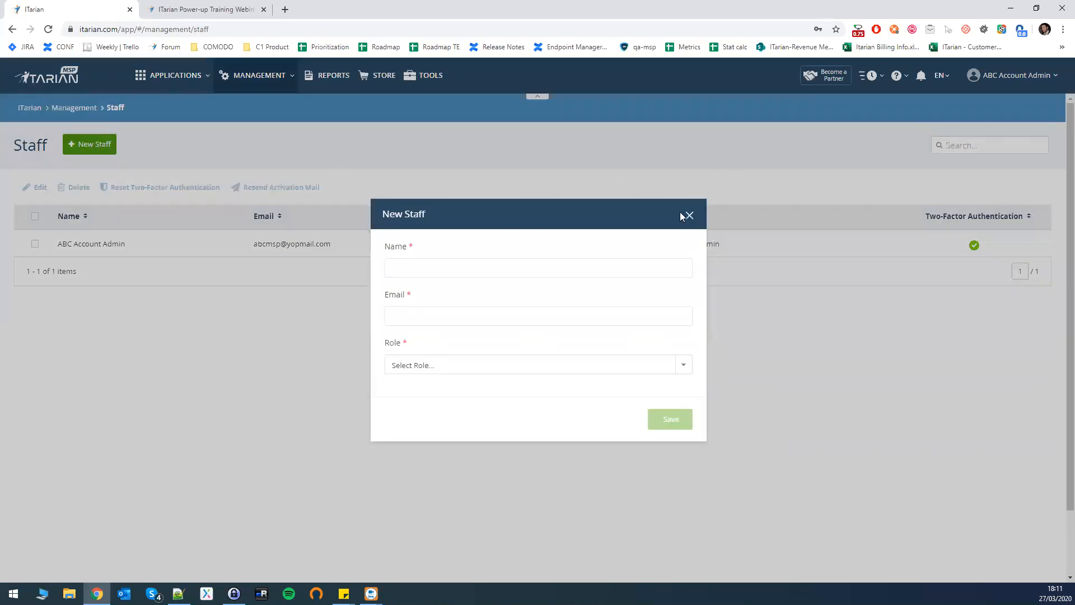
click(689, 215)
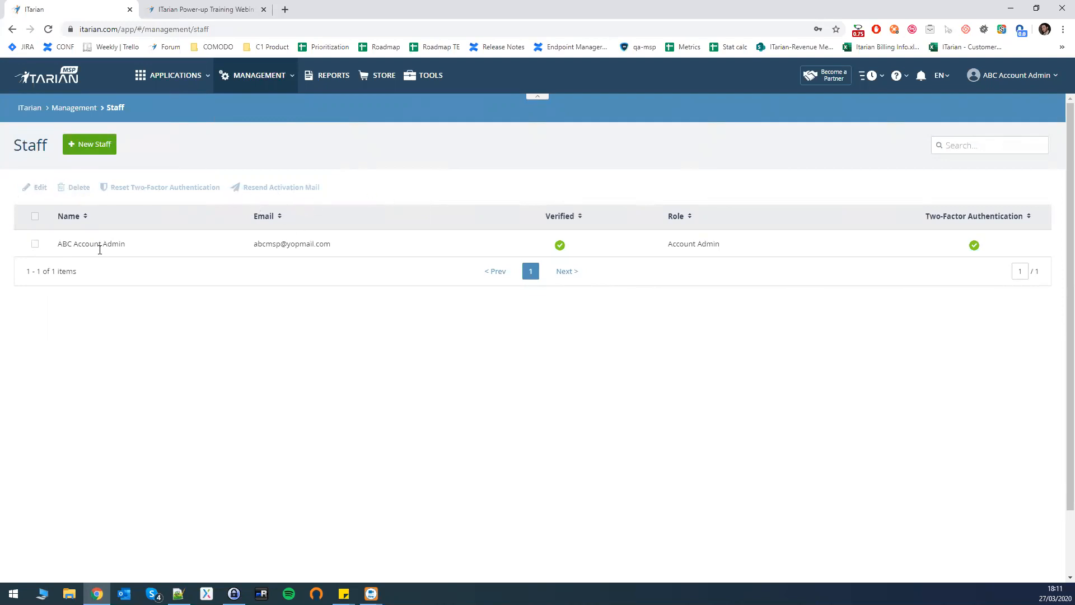
click(33, 243)
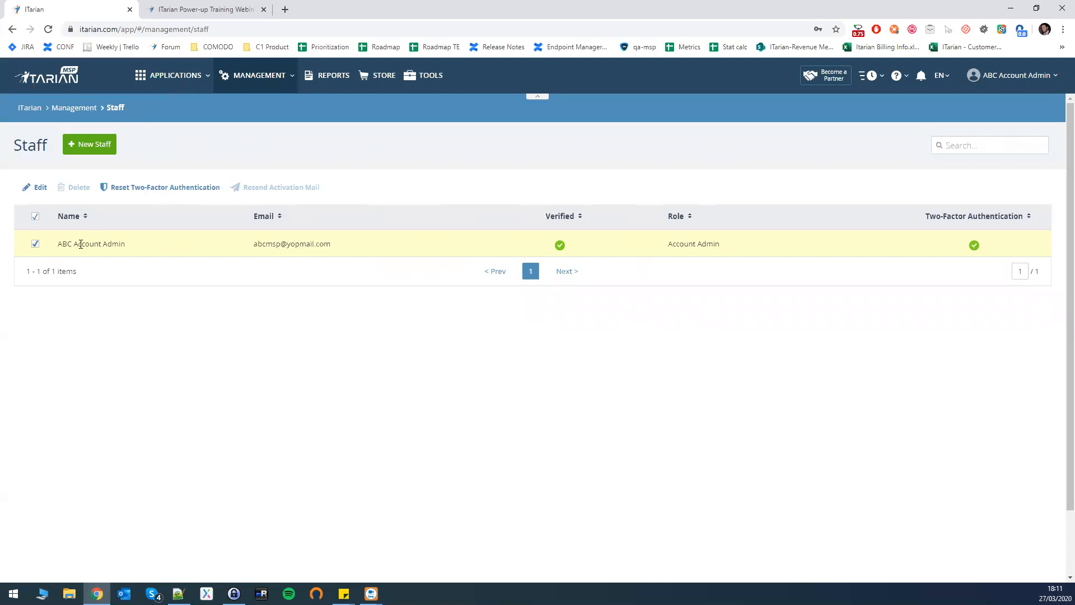
click(36, 245)
Enter the new staff member's name and email, assign the Admin role, and save.
click(90, 144)
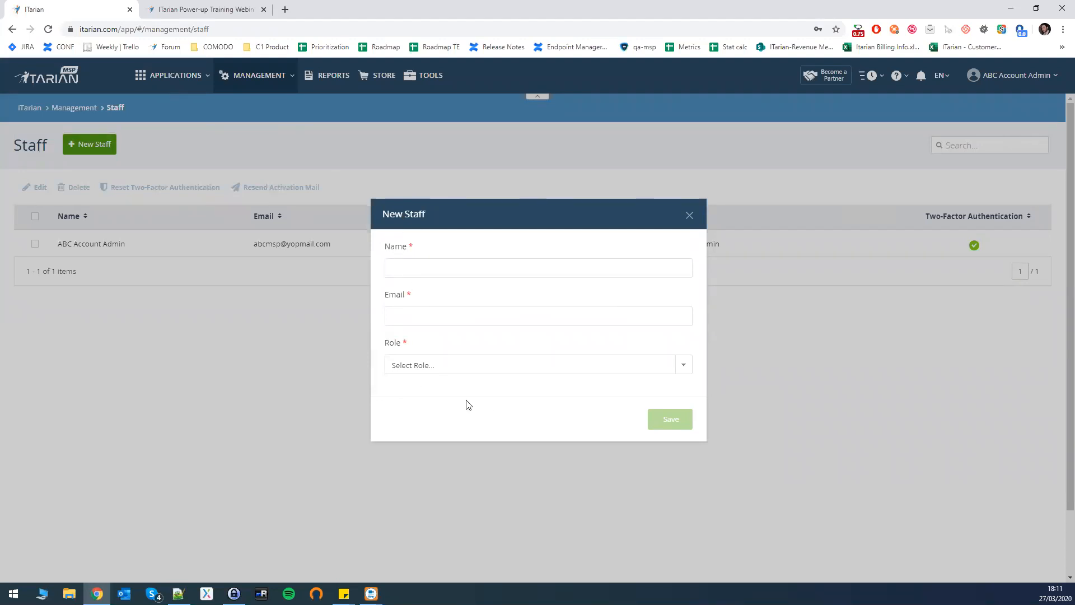
key(Tab)
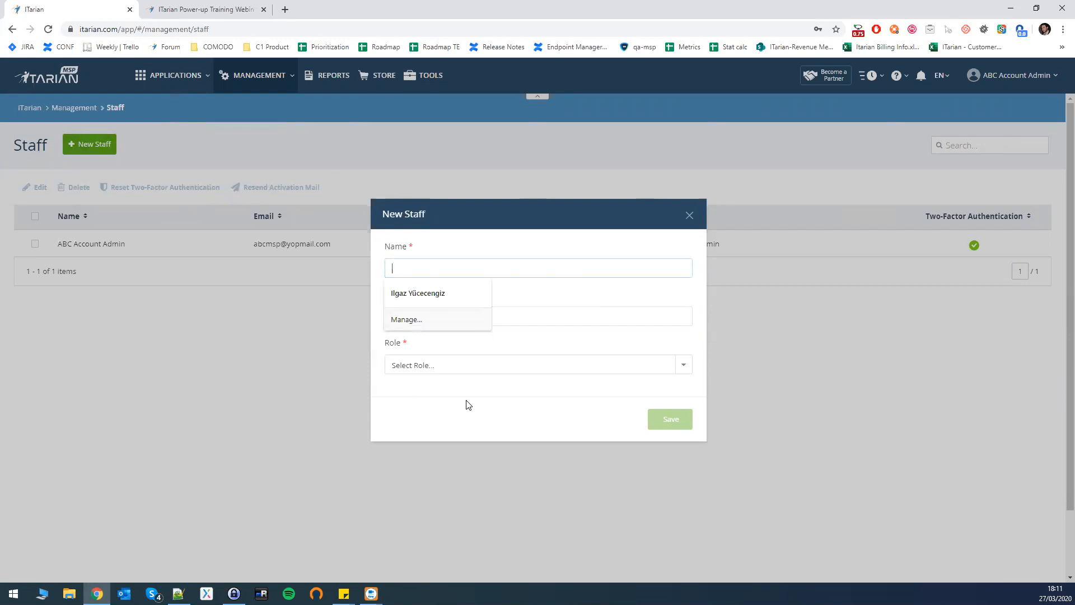
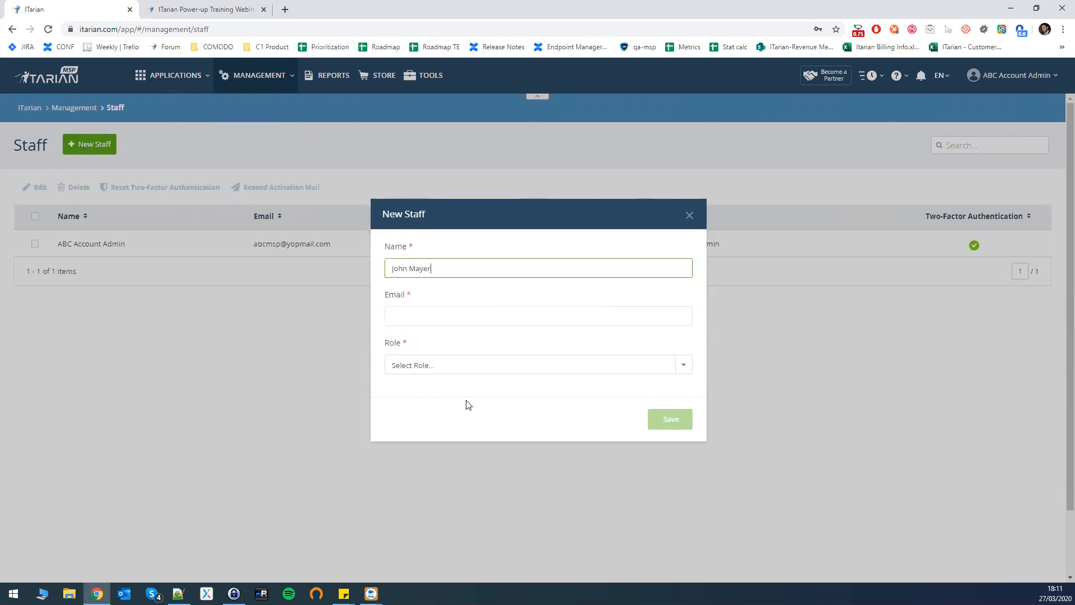
key(Tab)
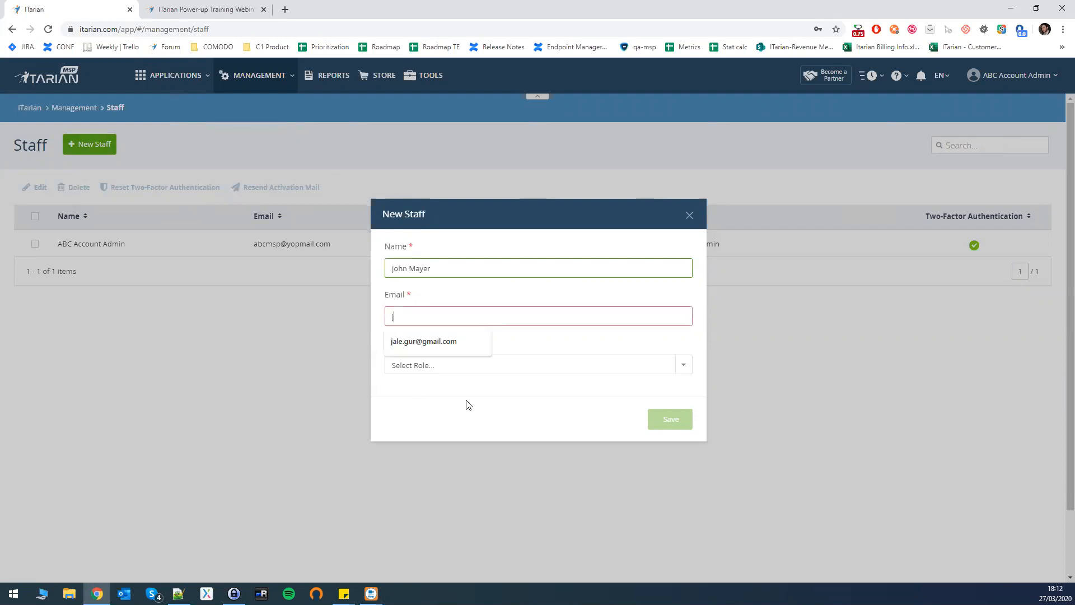
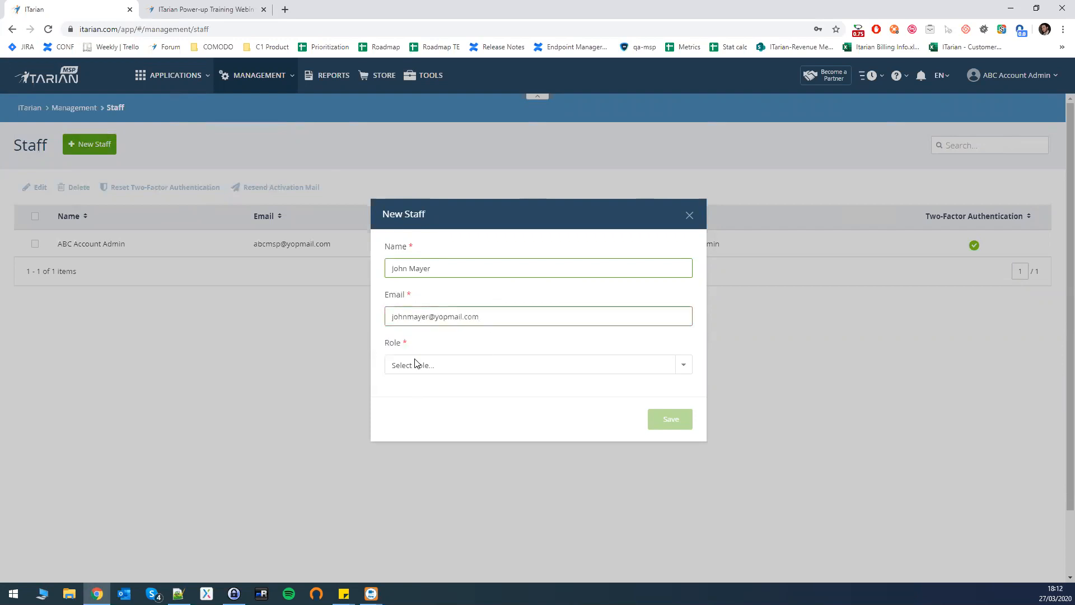
click(415, 362)
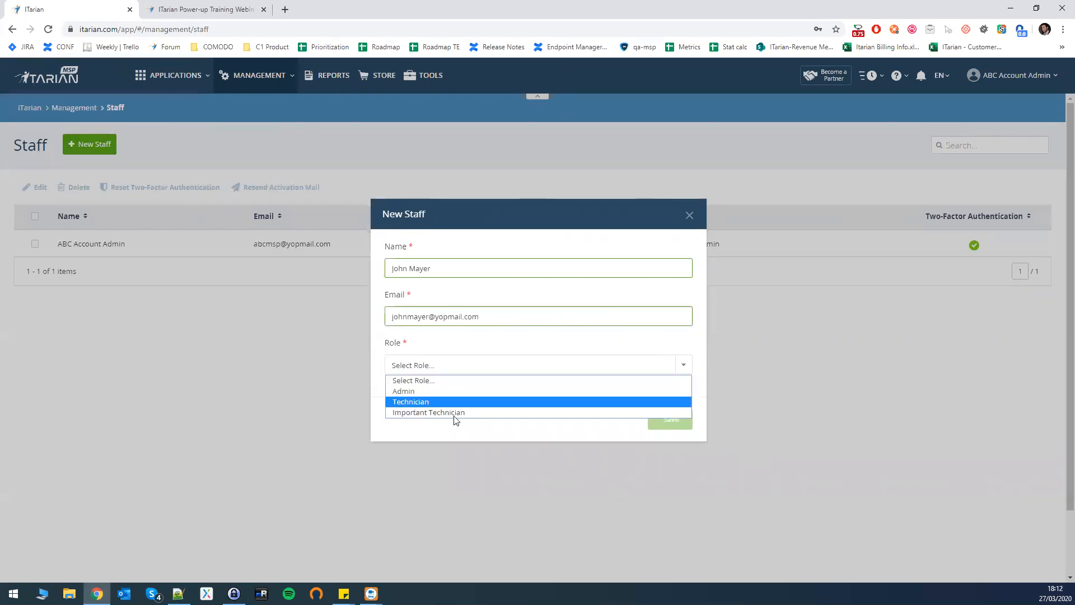
click(413, 392)
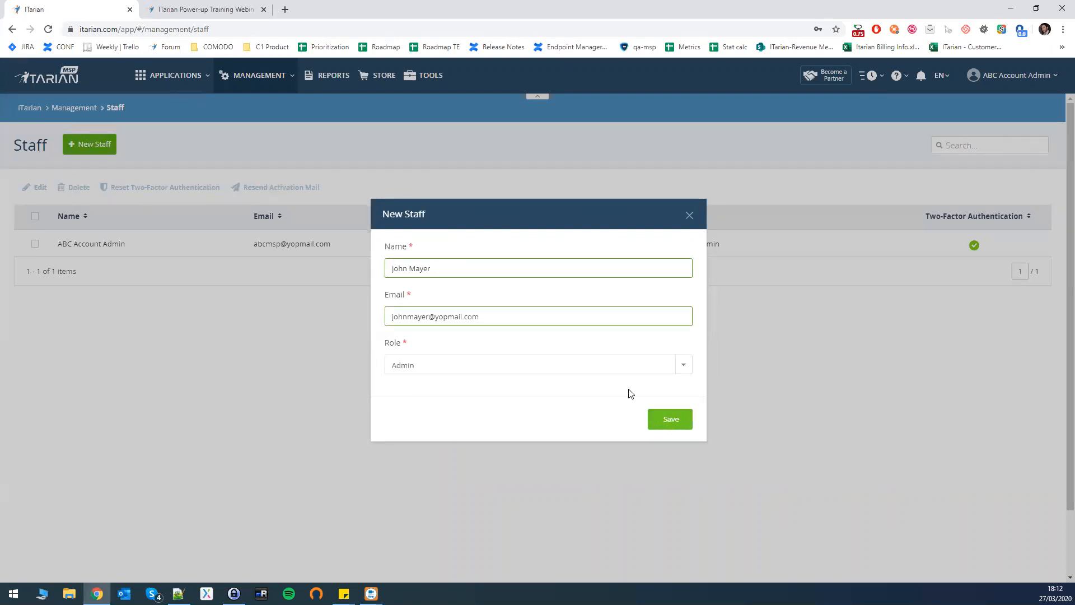
click(675, 421)
click(591, 351)
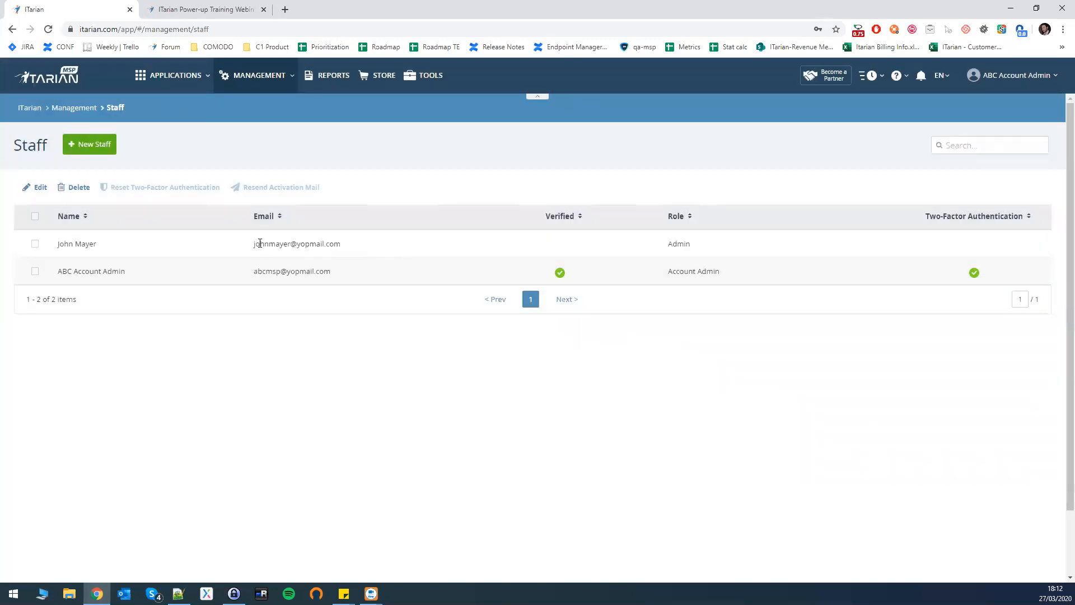
Select the new staff member's full email address in the list.
triple_click(336, 245)
click(290, 247)
double_click(328, 246)
click(342, 247)
drag(325, 245, 253, 244)
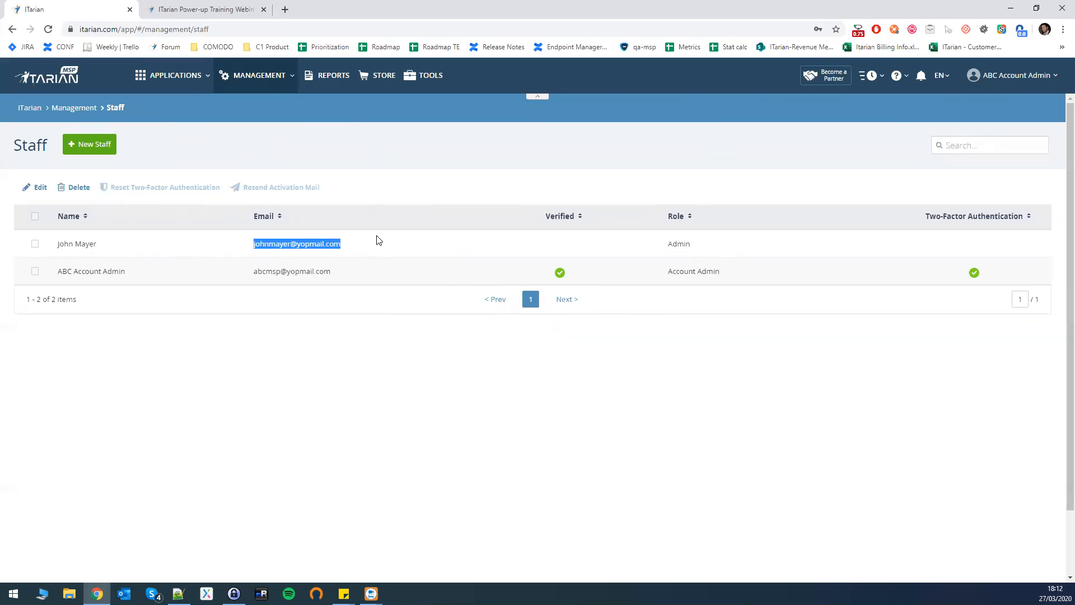
Open the APPLICATIONS menu in the top bar.
click(176, 85)
click(213, 81)
click(162, 76)
click(165, 77)
click(168, 77)
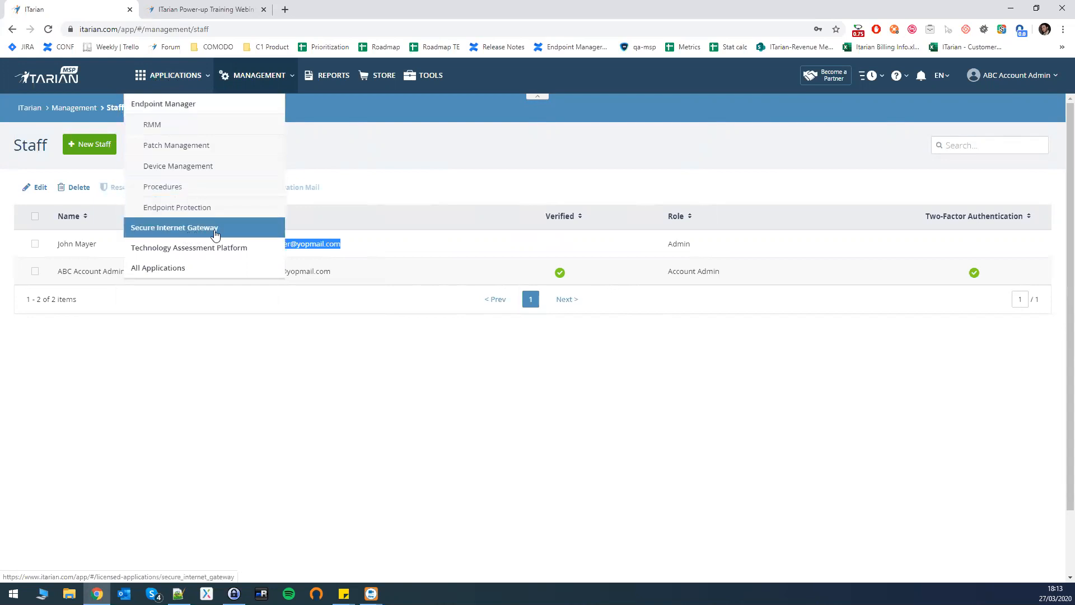
Launch Endpoint Manager from the APPLICATIONS menu.
click(181, 80)
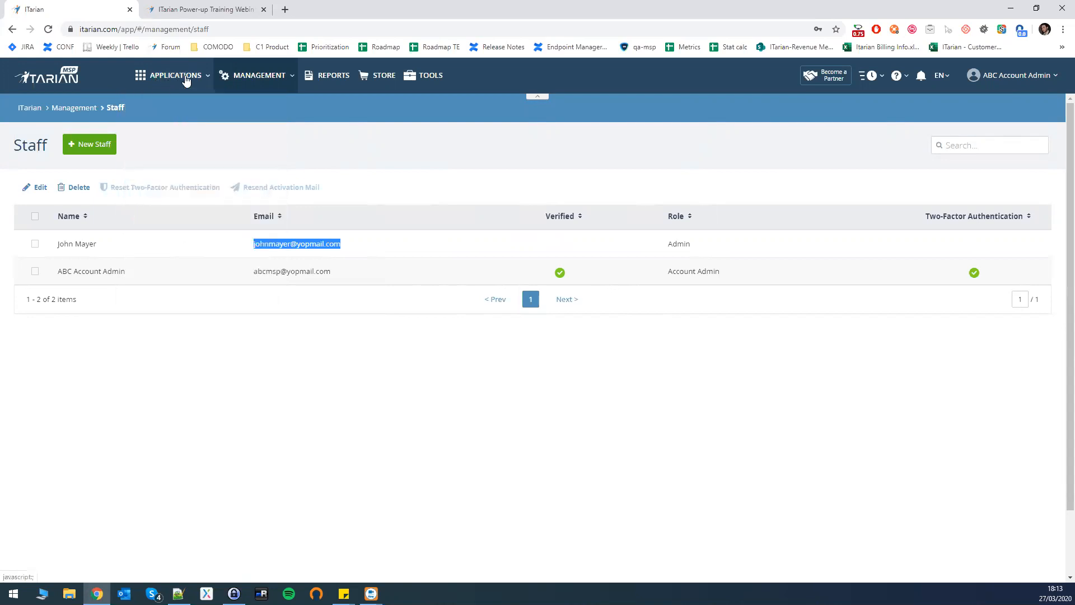
click(183, 78)
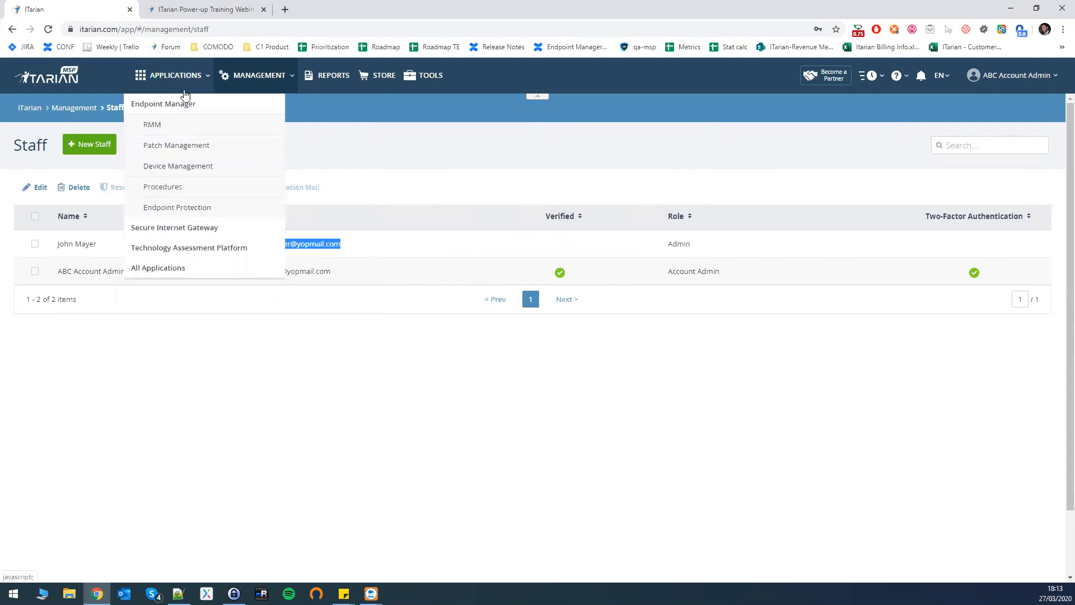
click(168, 107)
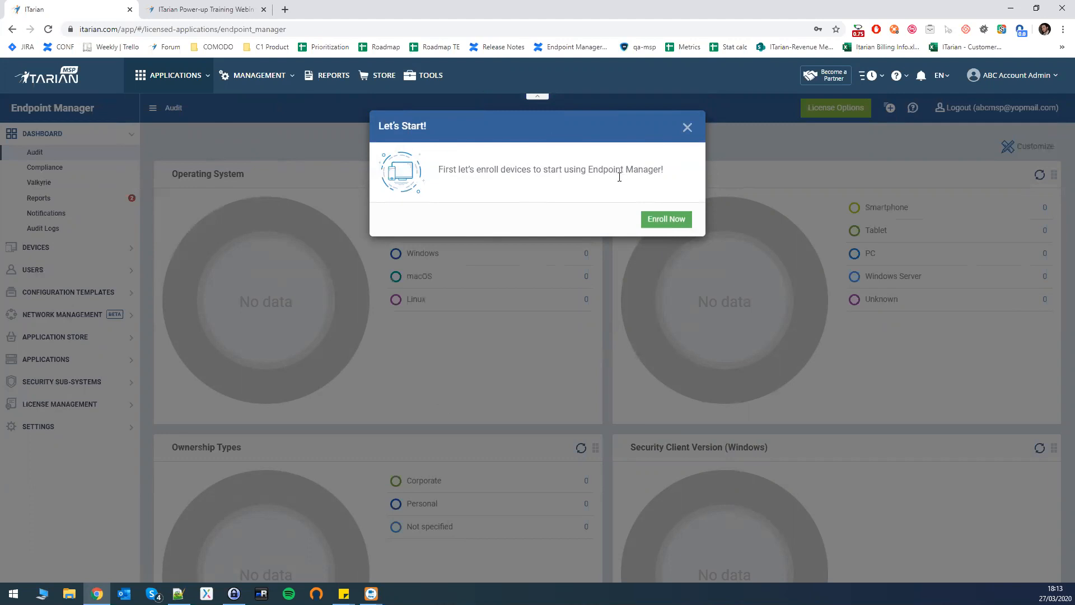
Begin enrollment with Enroll Now, choose Current device, and proceed to Enrollment Options.
click(665, 219)
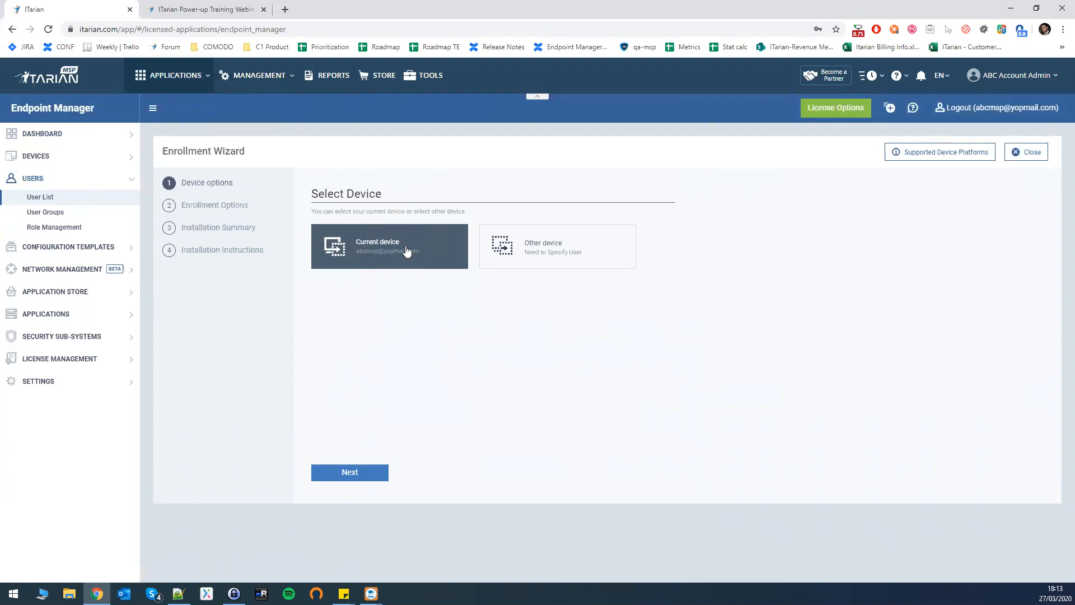
click(406, 251)
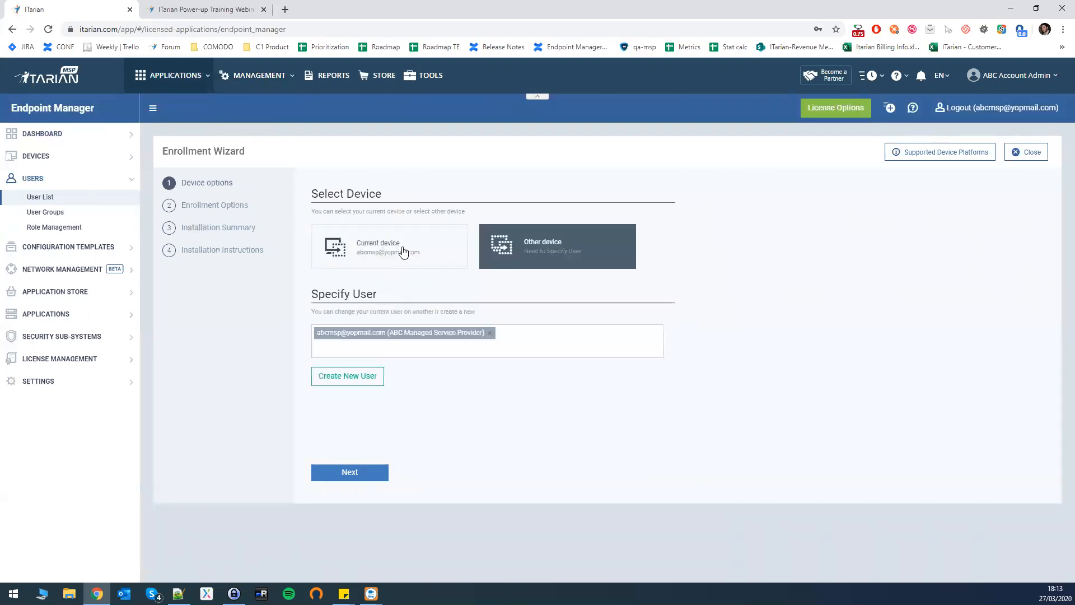
click(403, 251)
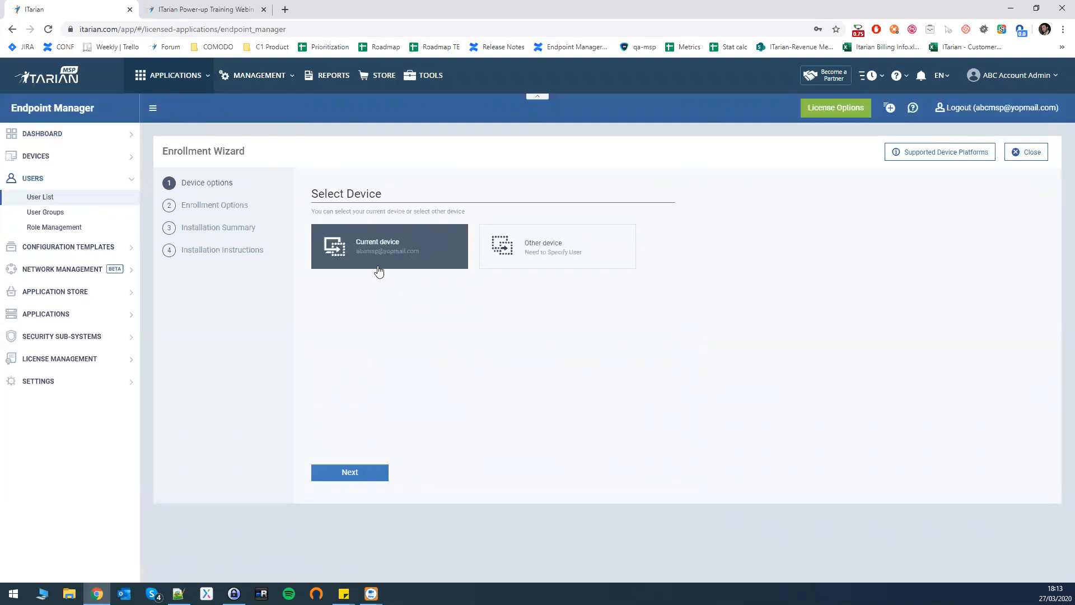
click(361, 474)
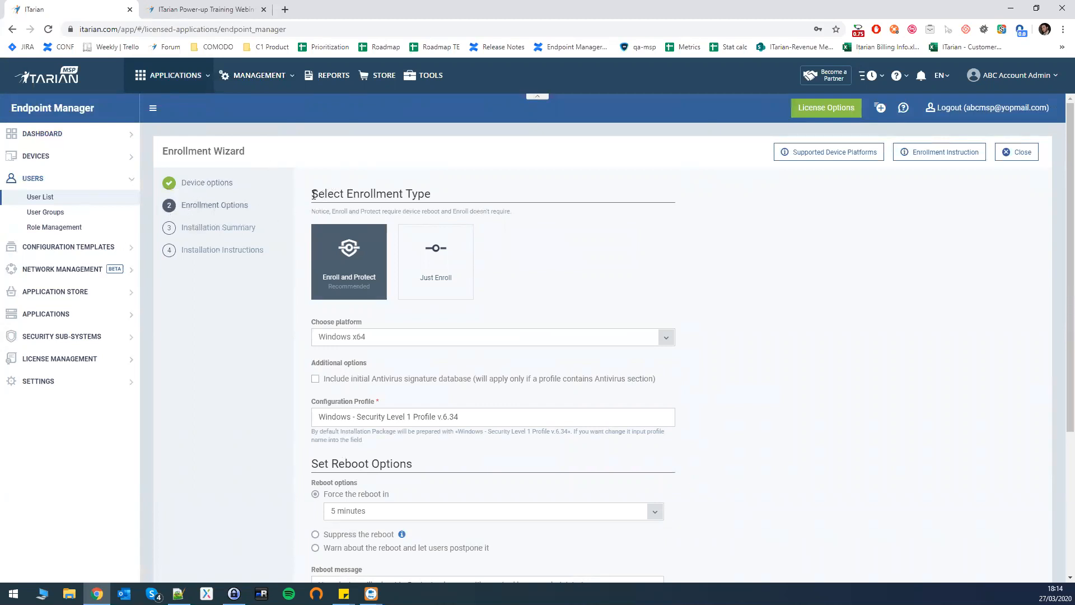
Choose Just Enroll, keep the device name as Do Not Change, and continue to the summary.
drag(312, 194, 419, 194)
click(393, 180)
click(410, 254)
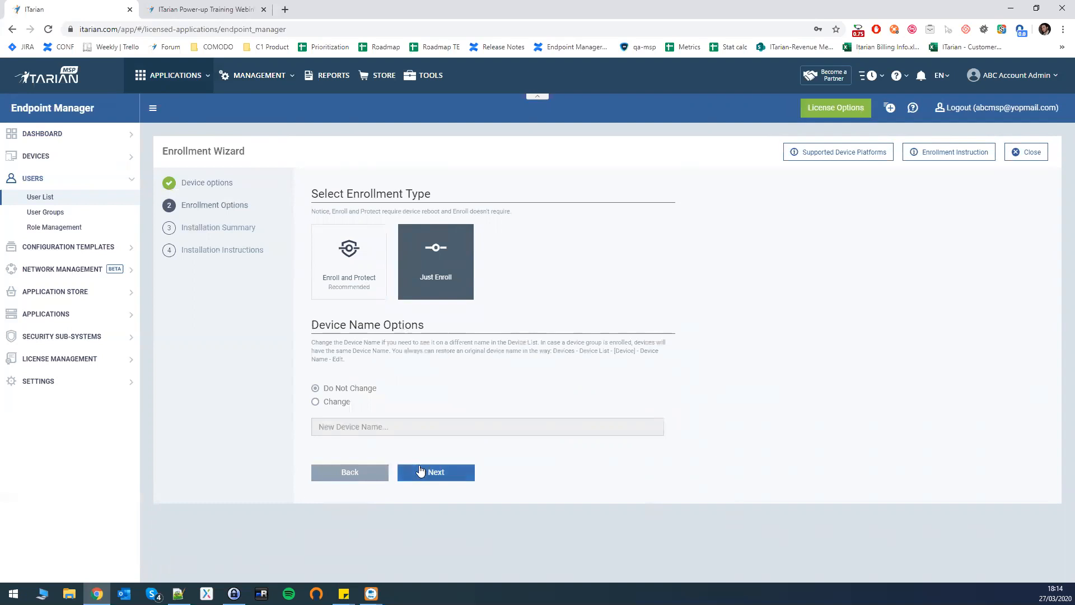
click(316, 401)
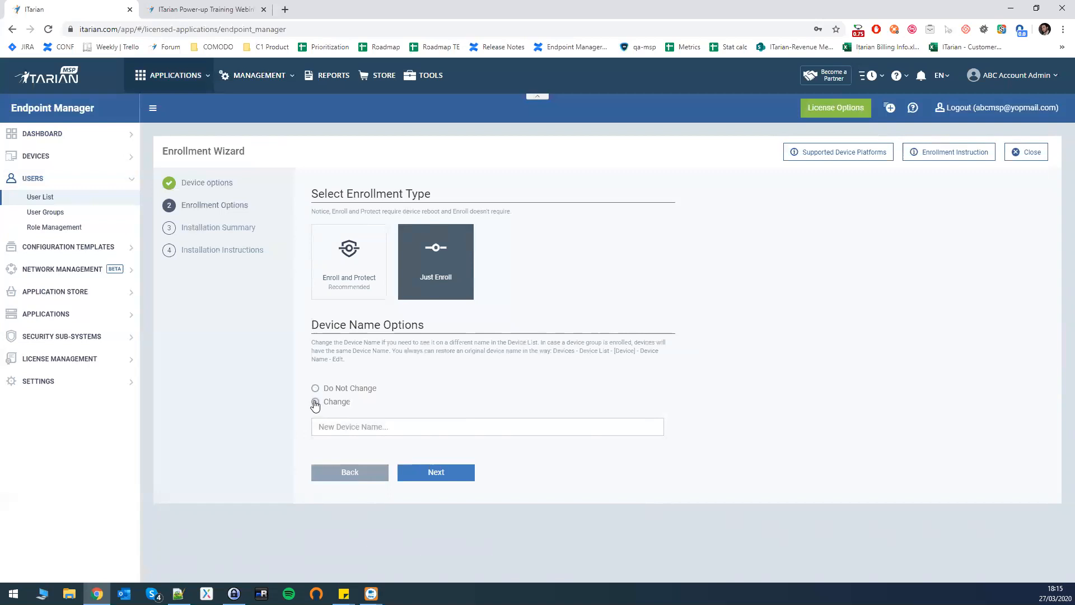
click(315, 388)
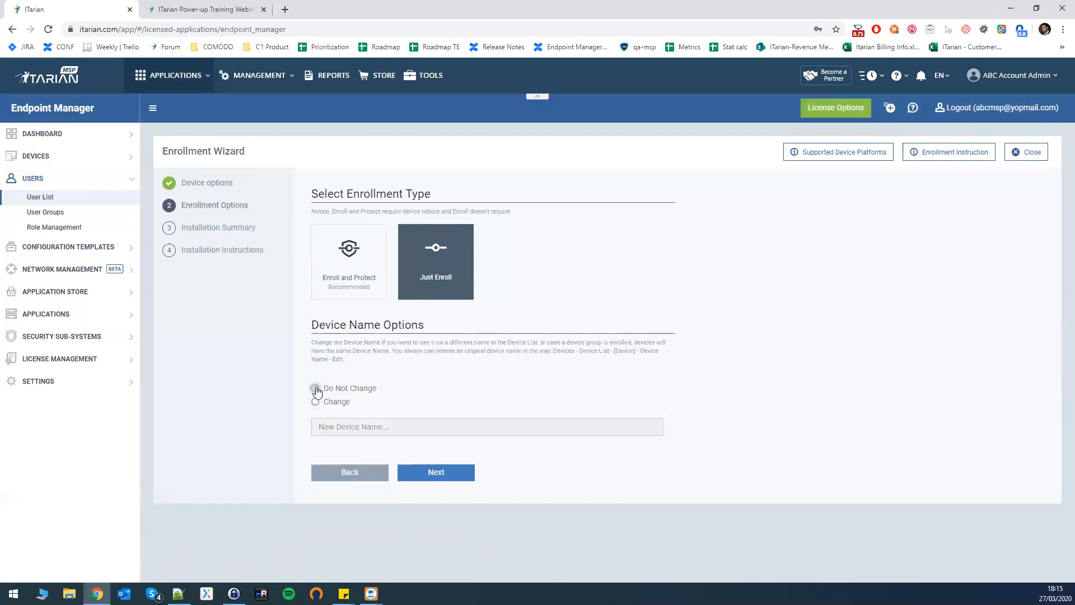
click(433, 476)
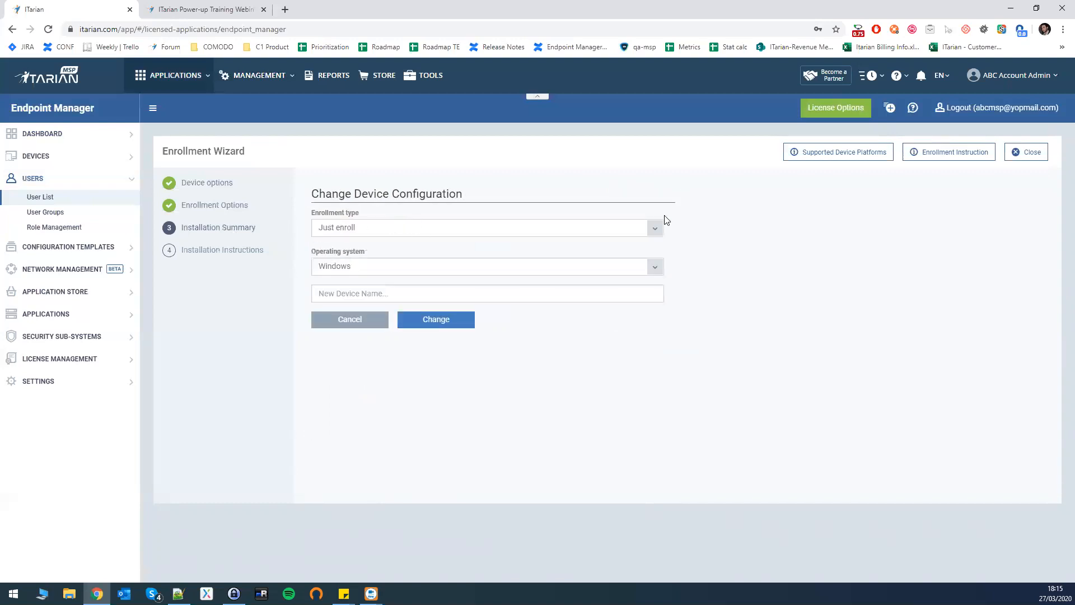
Keep Windows as the operating system, cancel configuration changes, and download the installer.
click(392, 266)
click(389, 267)
click(409, 253)
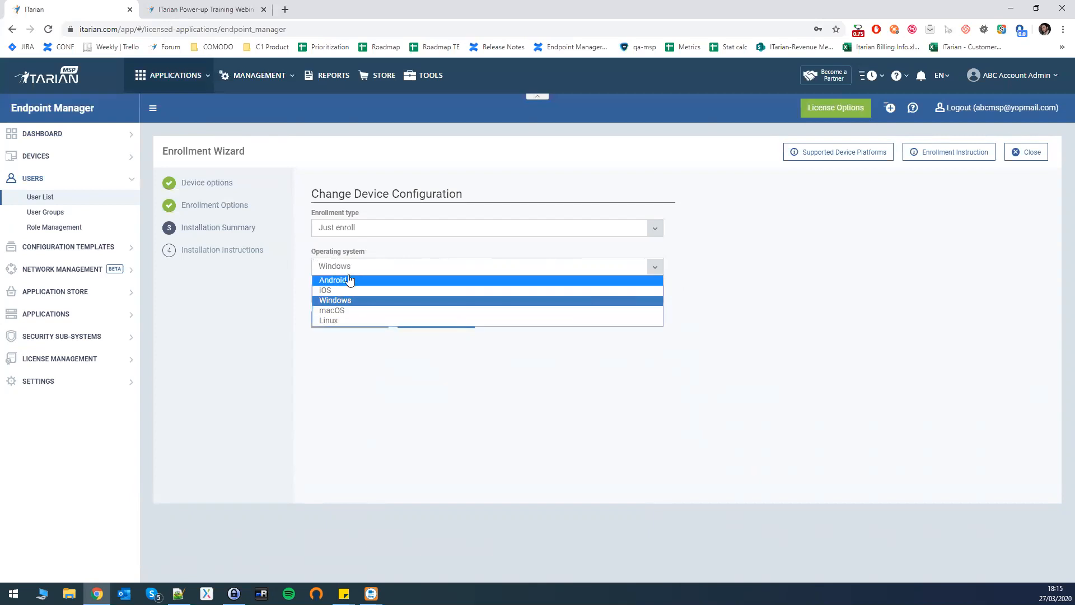
click(391, 270)
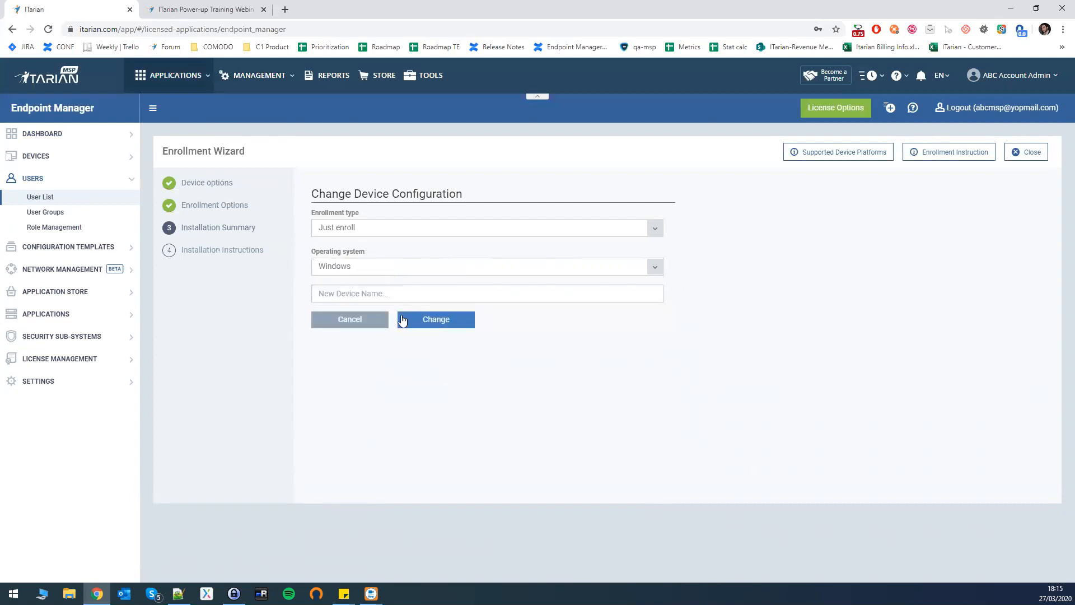
click(340, 320)
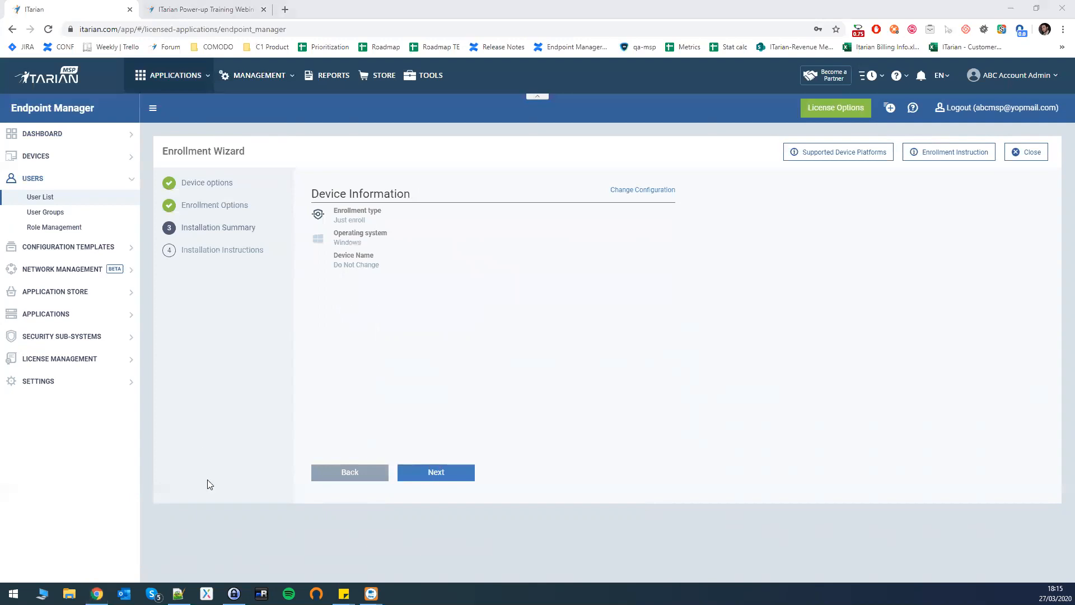
click(437, 481)
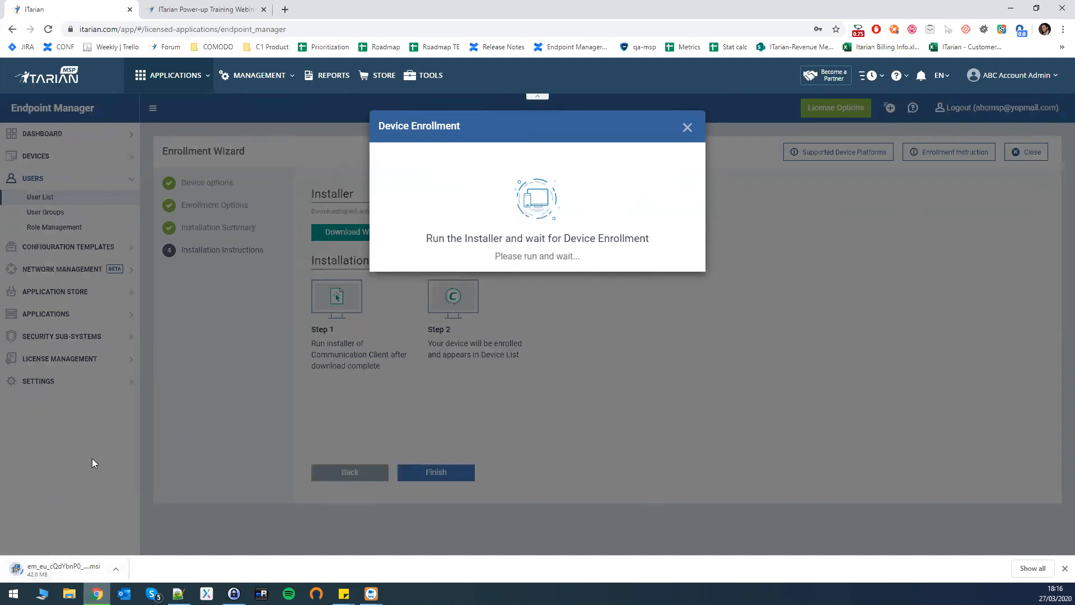
Run the downloaded .msi installer and acknowledge the Device is Enrolled message.
click(66, 570)
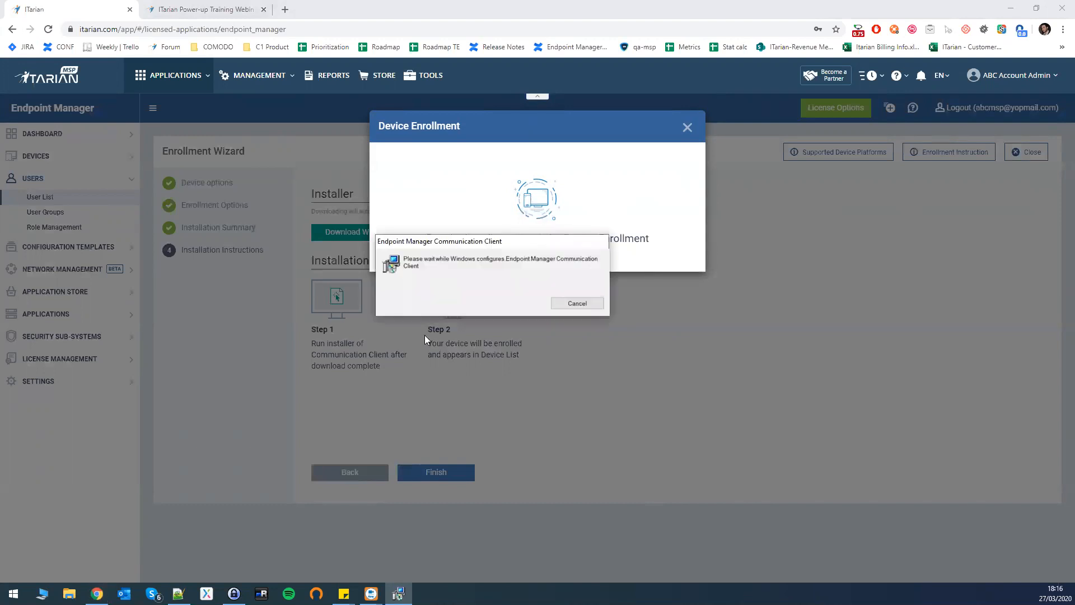
drag(492, 247, 541, 305)
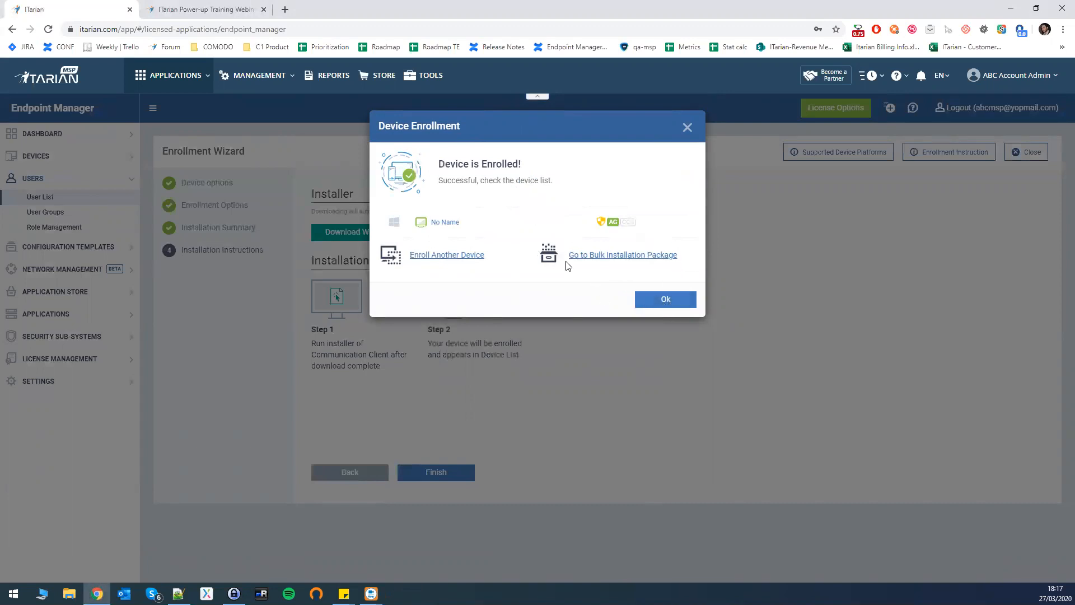
click(665, 303)
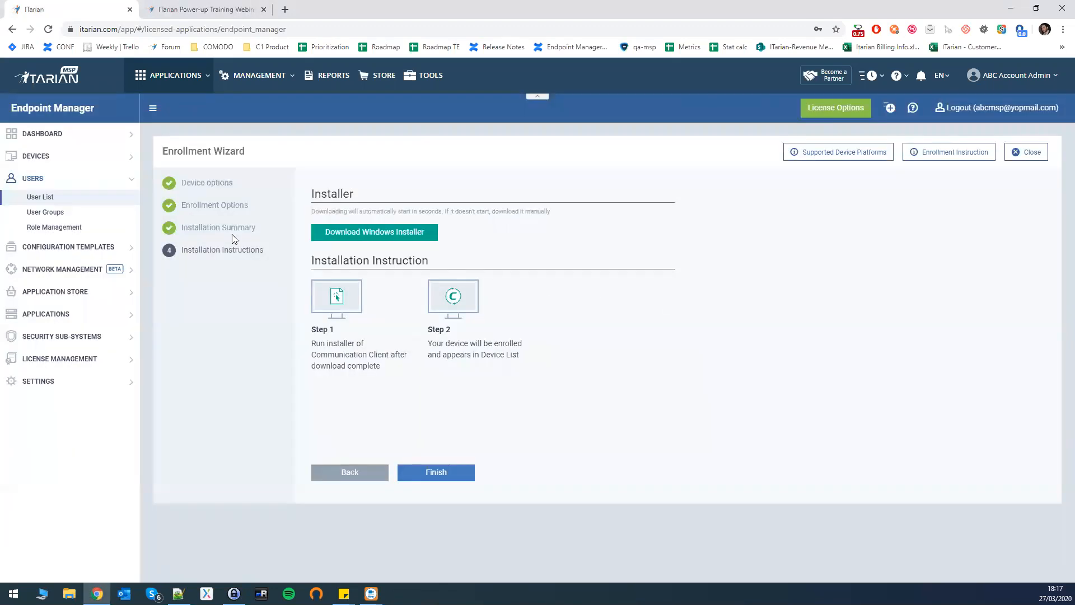
click(45, 163)
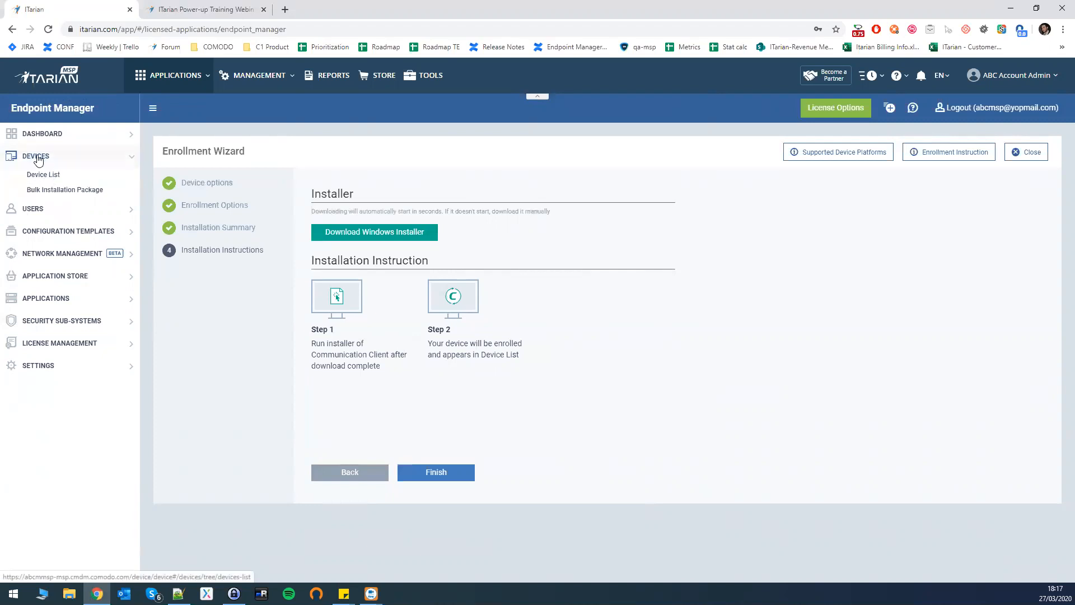
click(43, 175)
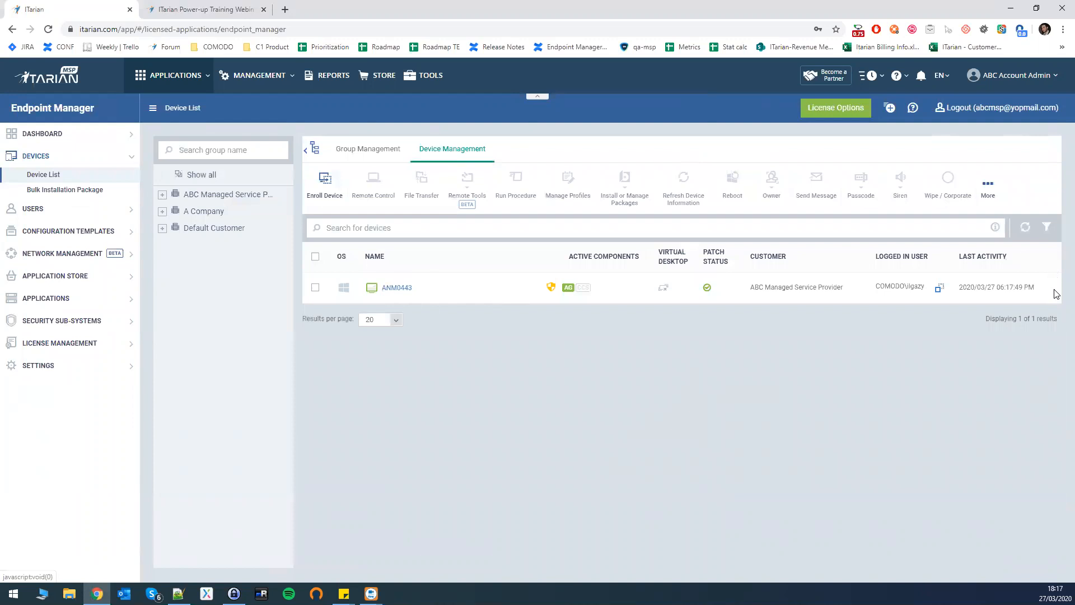
click(316, 287)
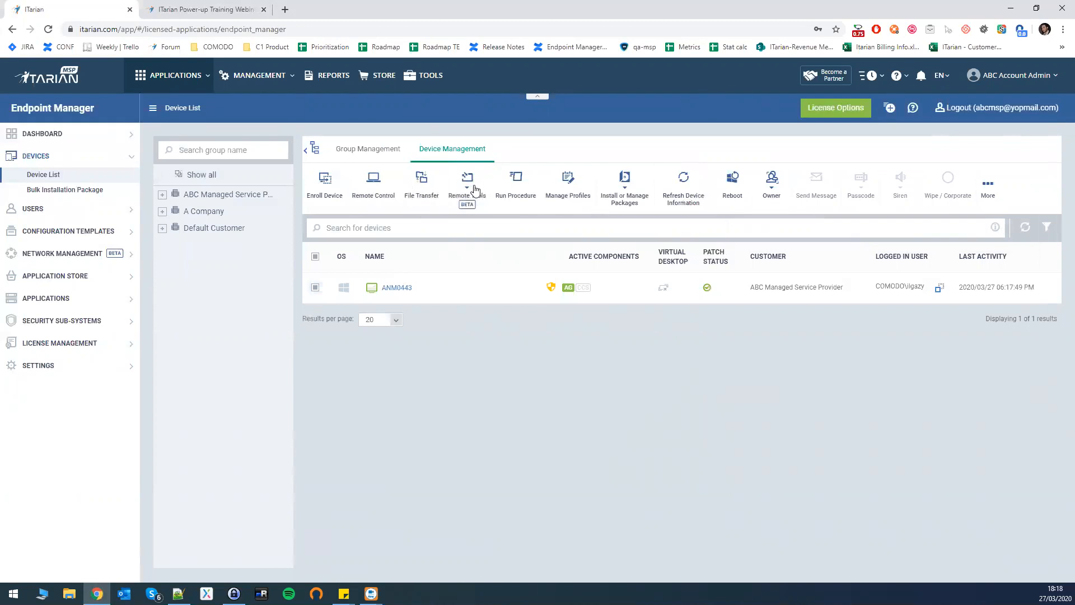
click(475, 191)
click(395, 288)
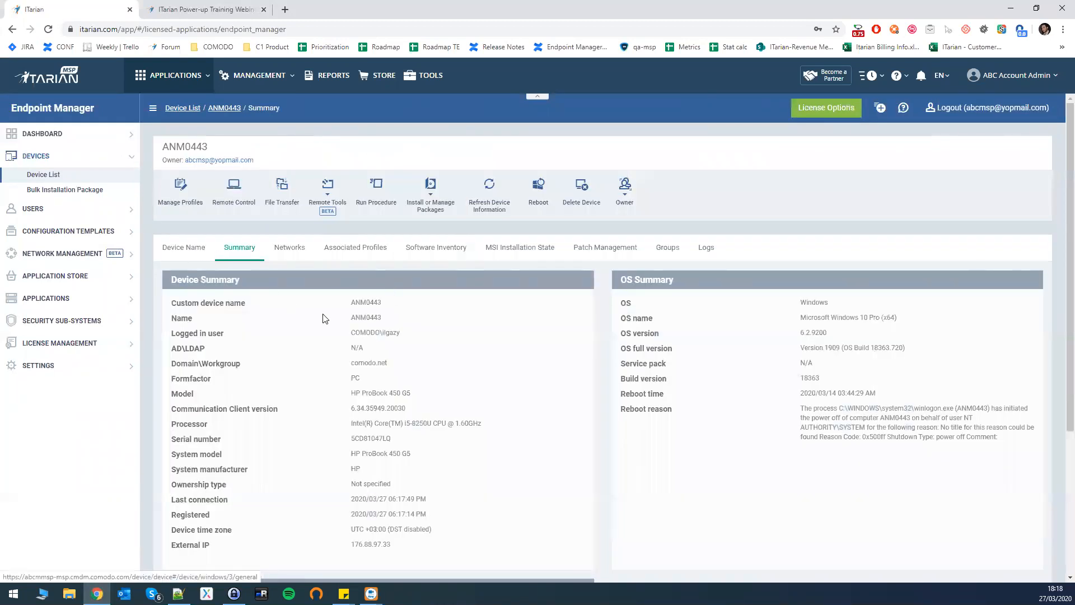
scroll(294, 300, down, 2)
scroll(709, 300, up, 2)
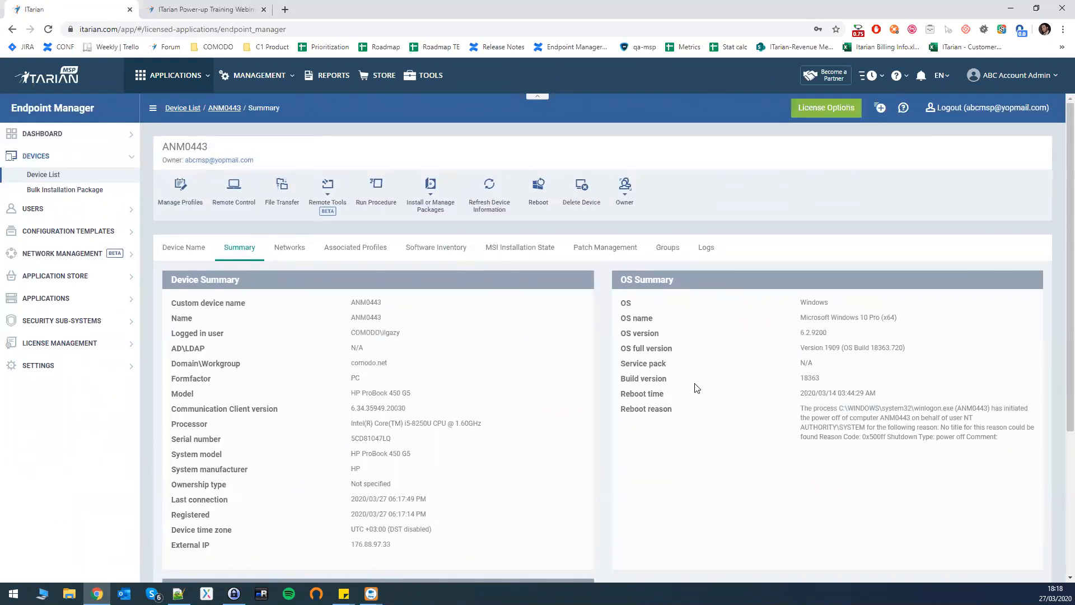
scroll(561, 389, down, 1)
scroll(381, 390, down, 3)
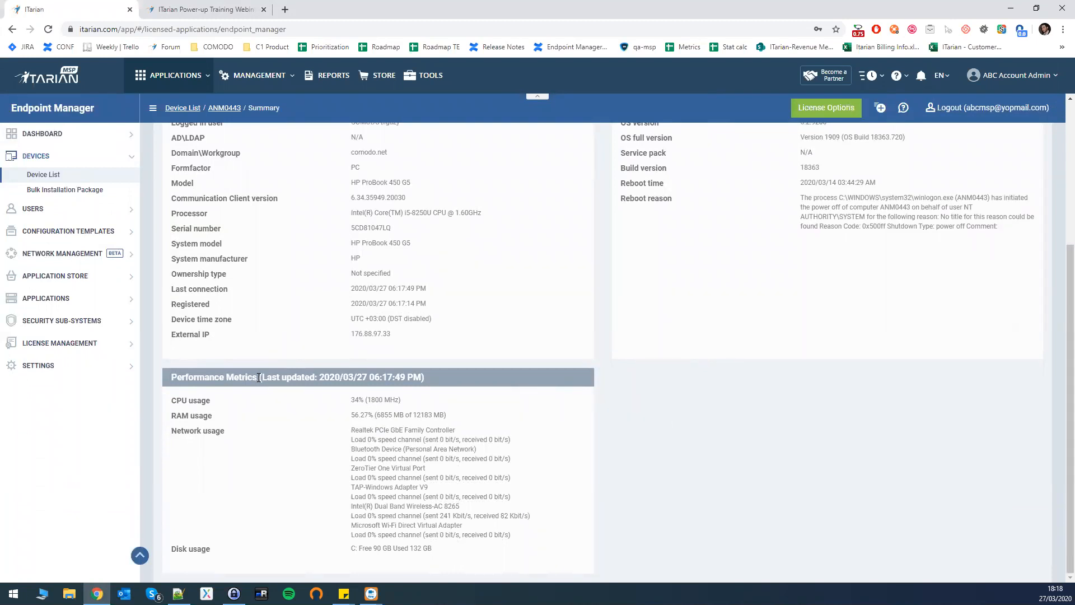
scroll(251, 373, up, 4)
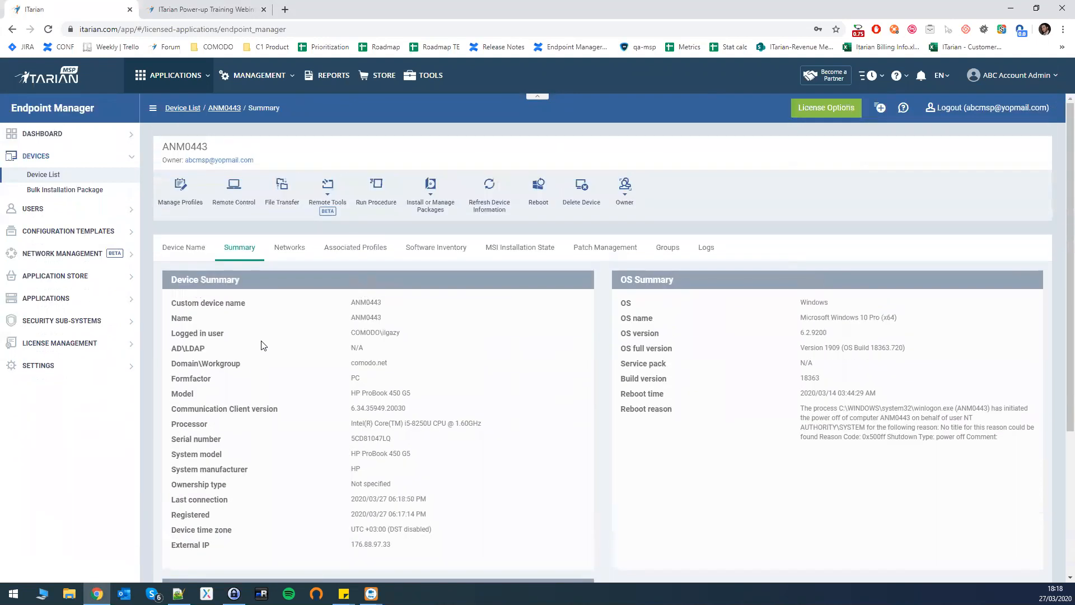
click(286, 248)
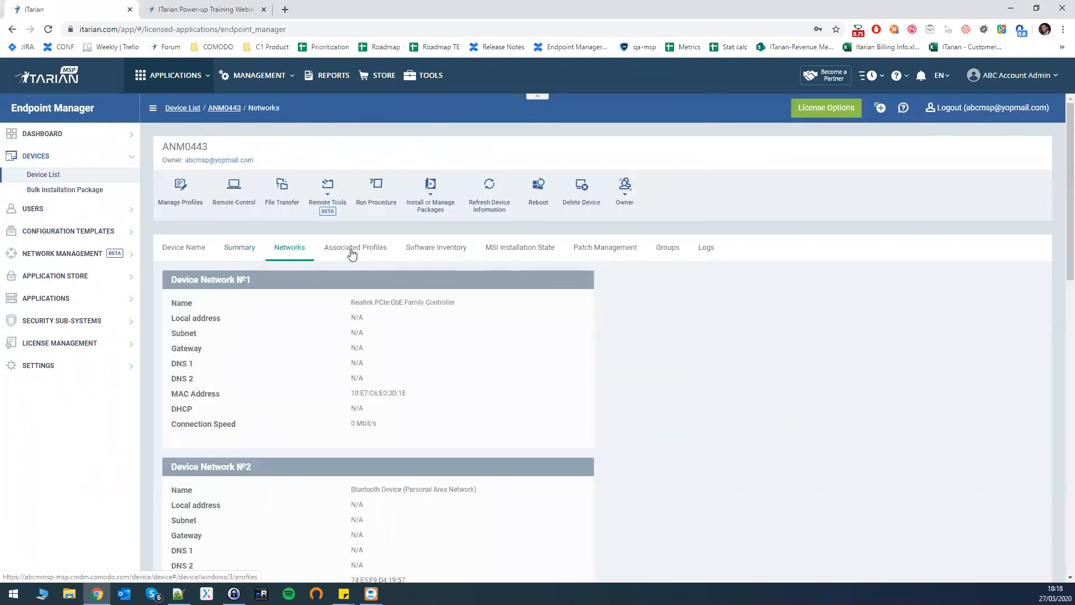
click(351, 250)
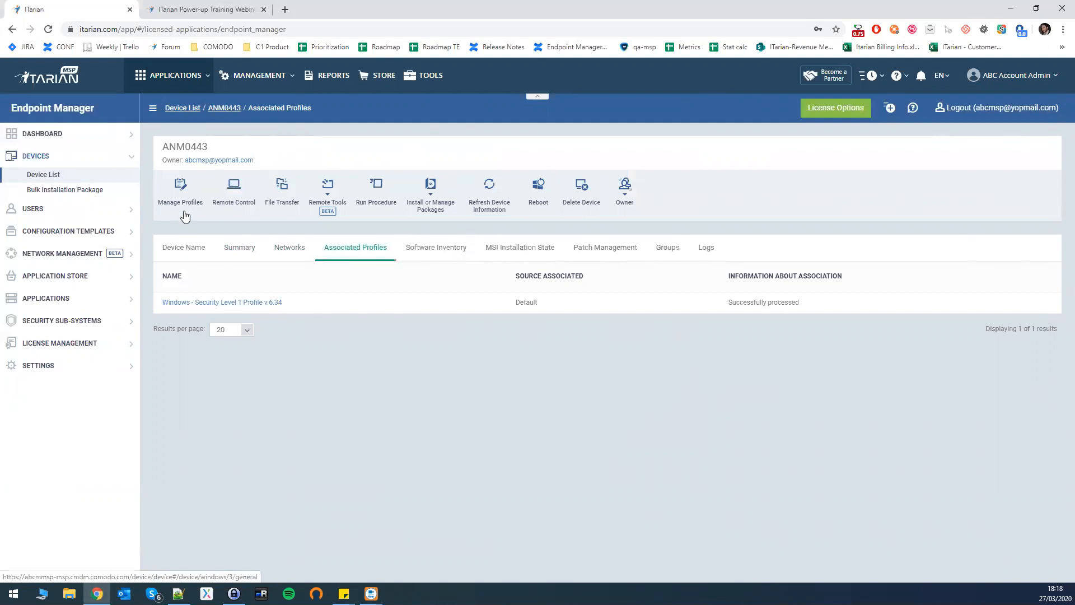
click(234, 248)
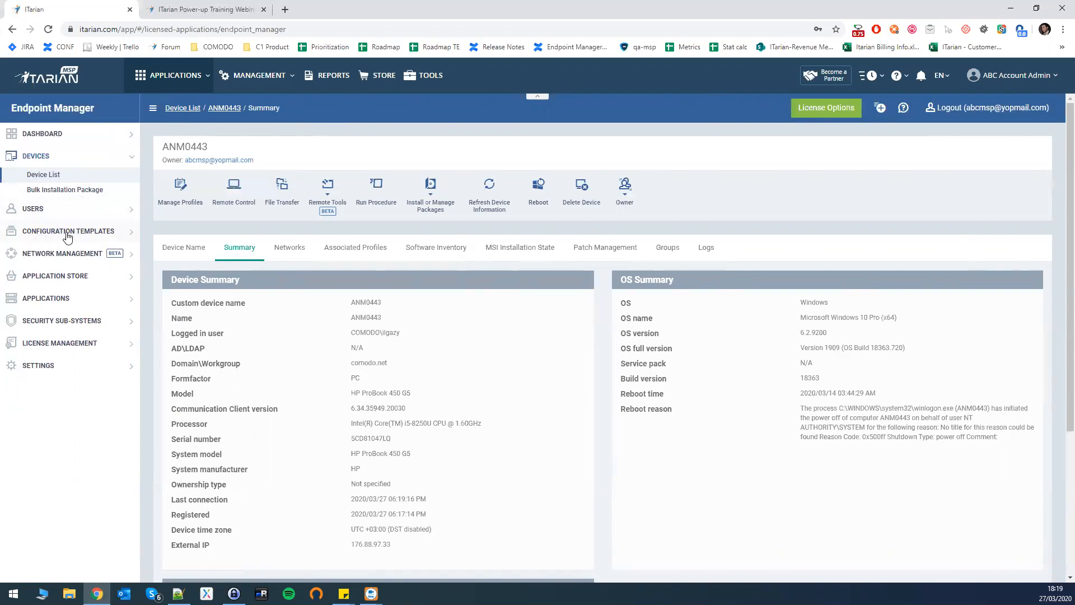
Expand CONFIGURATION TEMPLATES and open Monitors.
click(89, 232)
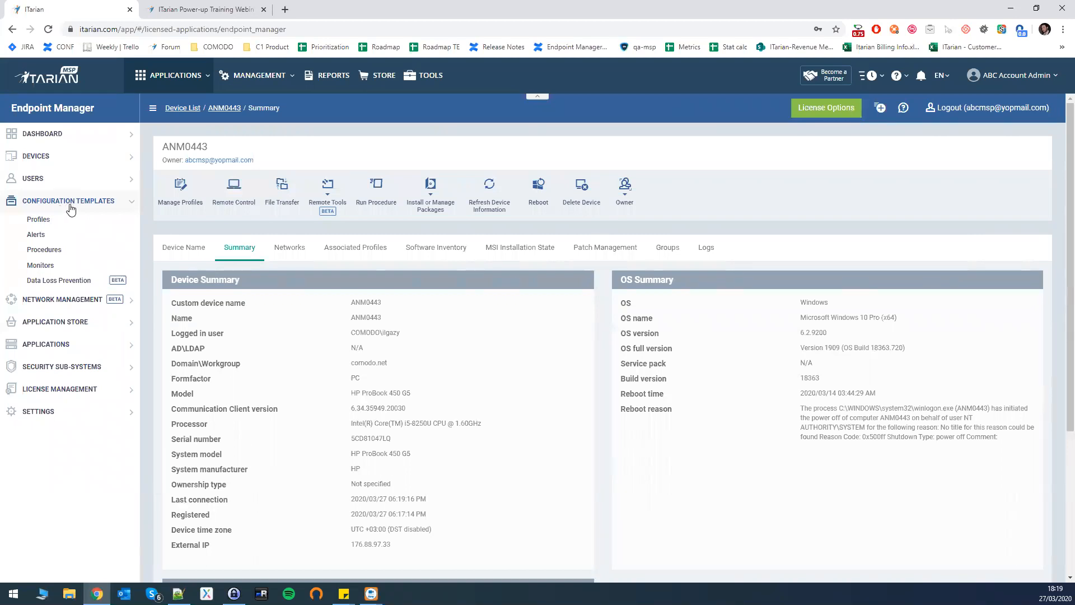
click(41, 270)
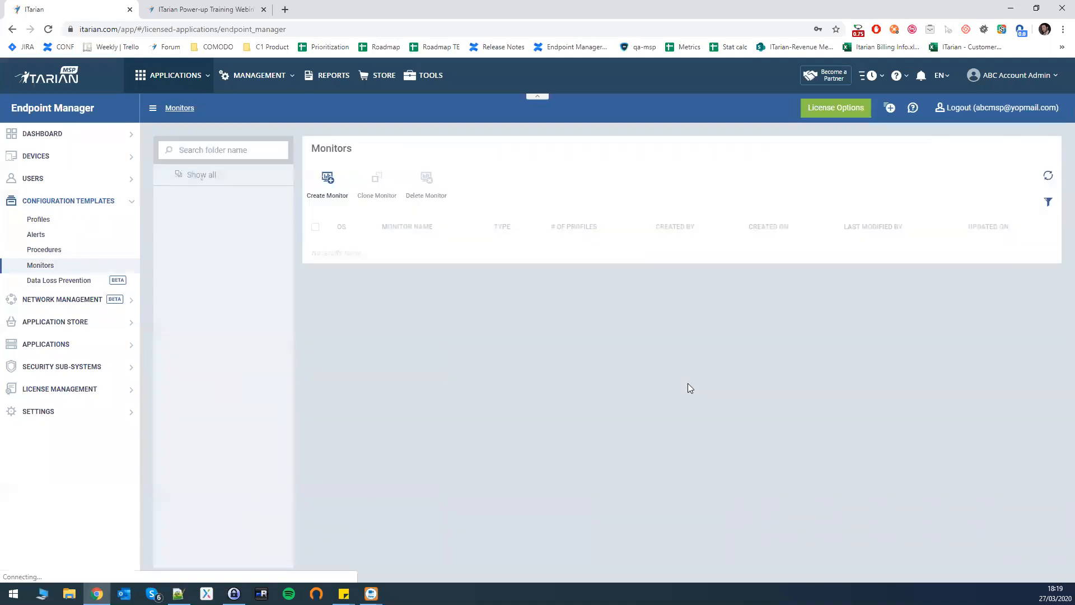
Create the monitor 'Performance Monitor' for Windows, filed under the My Monitors folder.
click(328, 179)
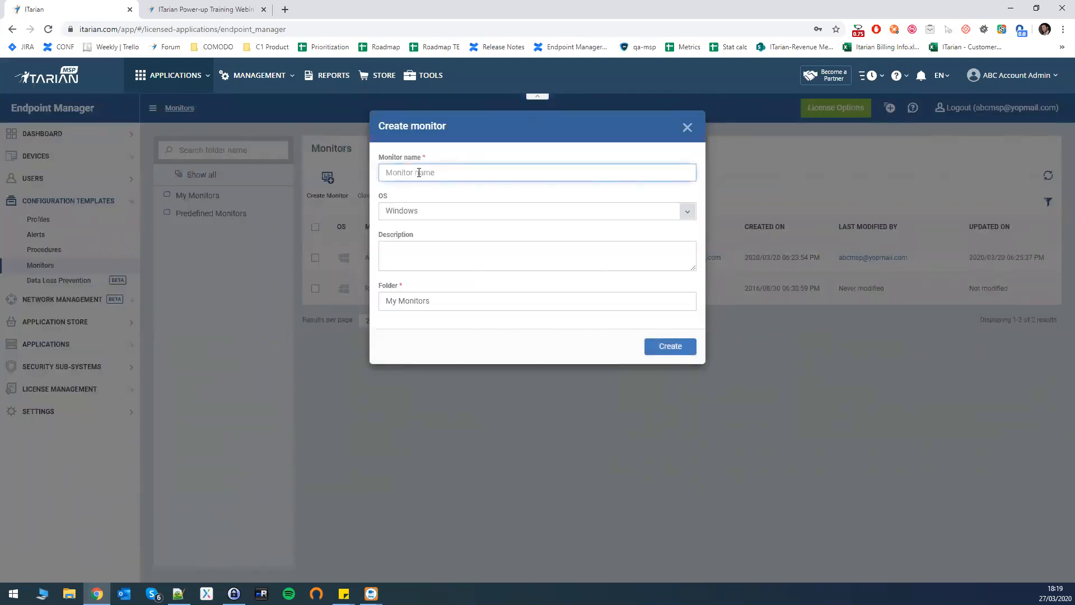
text(P)
key(BackSpace)
text(Performance Monitor)
click(474, 212)
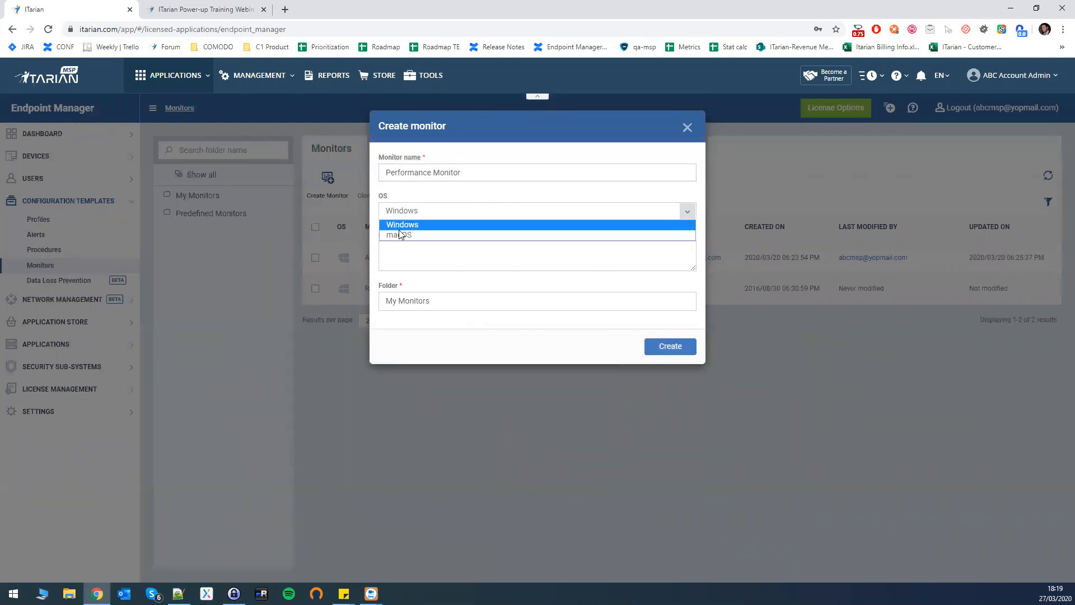
click(433, 210)
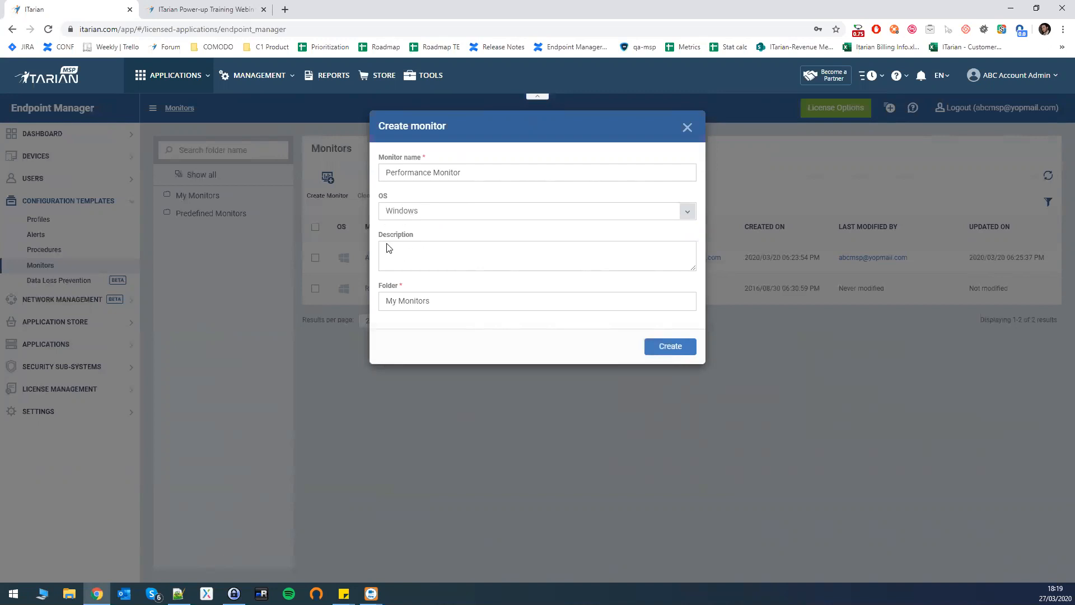
click(405, 250)
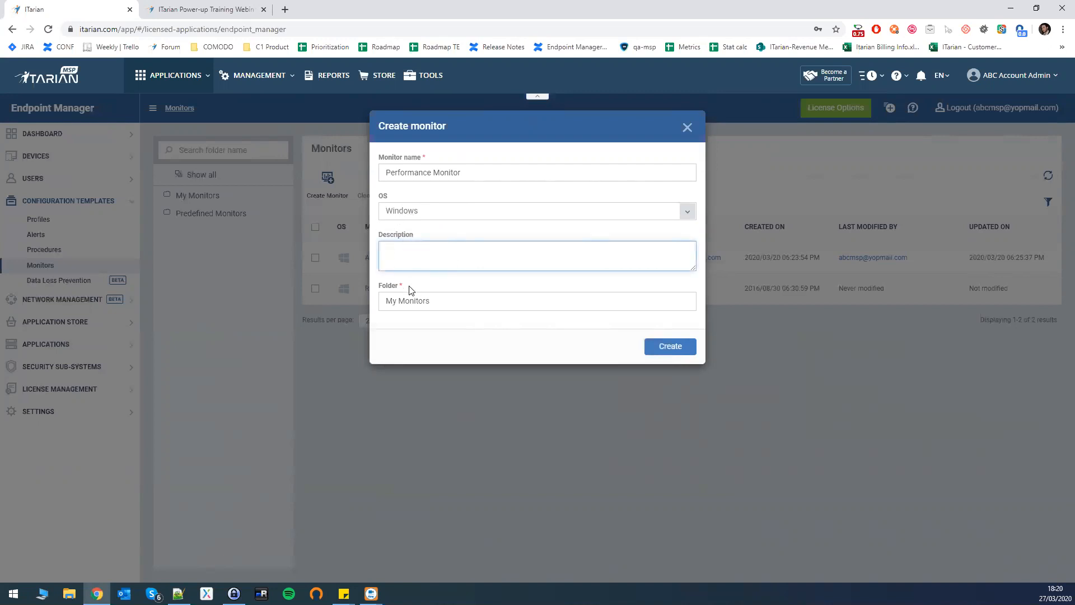
click(391, 301)
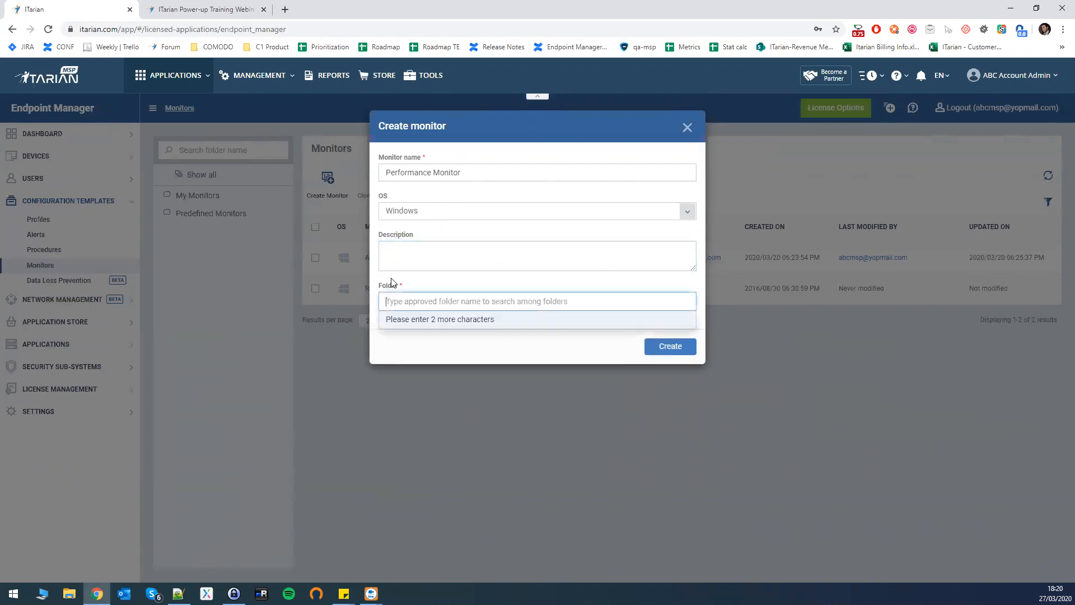
click(397, 299)
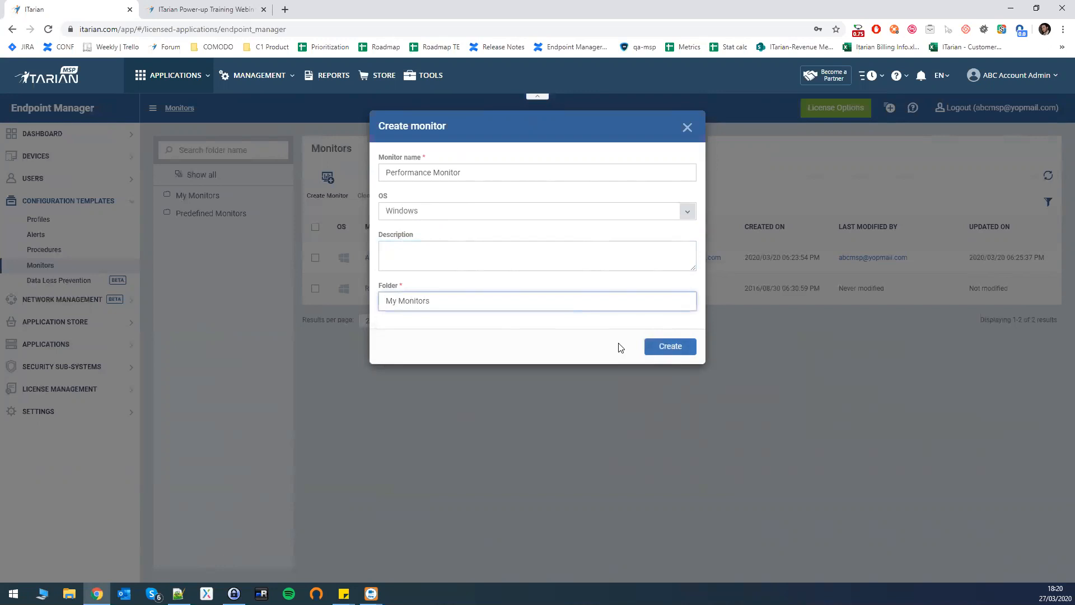
click(670, 347)
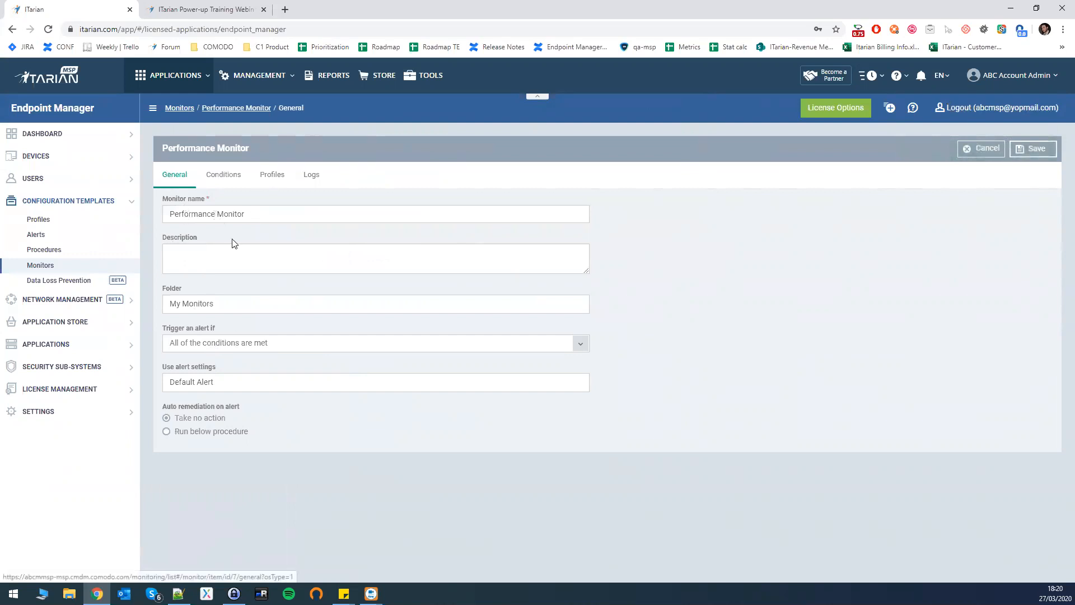
Leave the alert trigger set to All conditions and switch to the monitor's Conditions page.
click(211, 345)
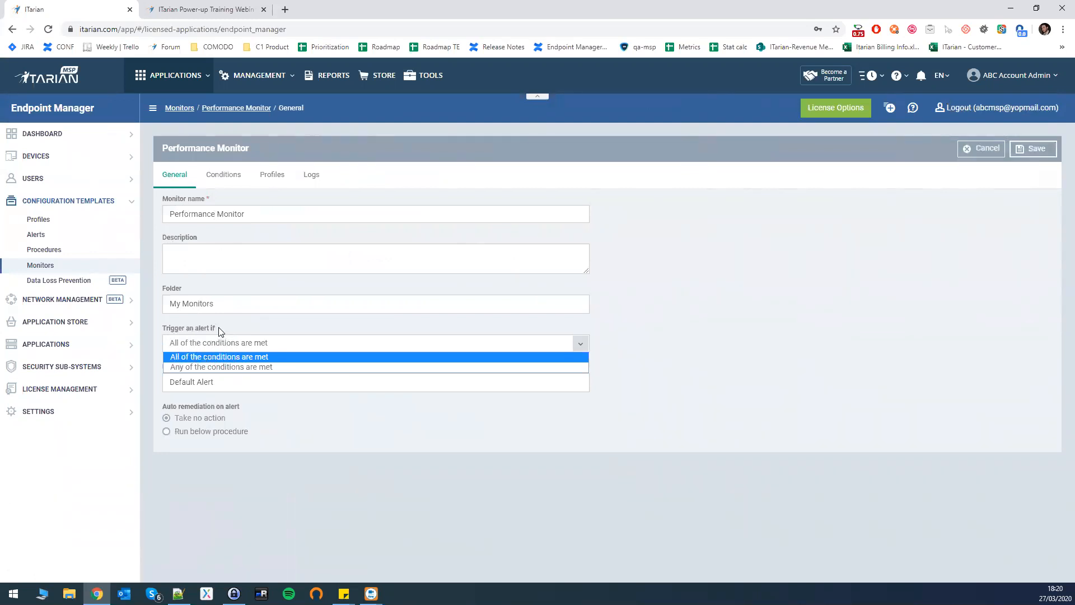
click(235, 342)
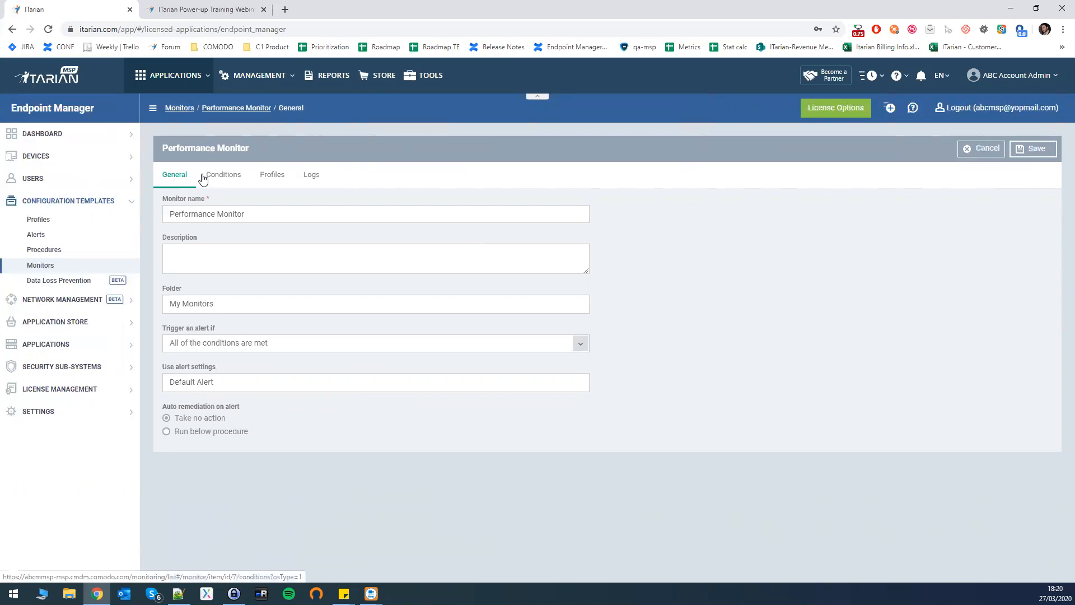
click(225, 179)
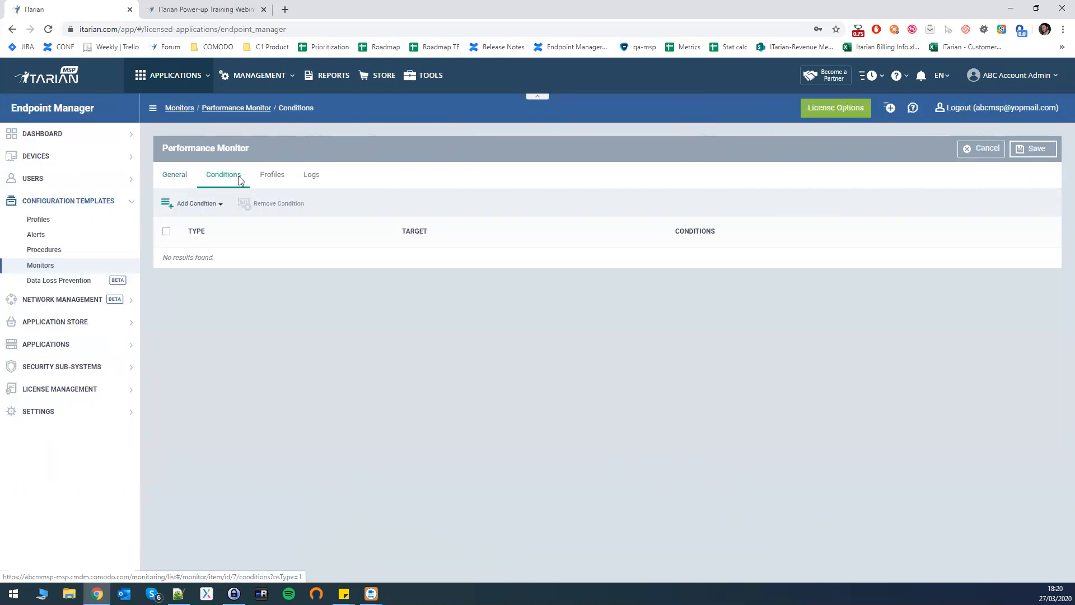
Begin adding a Performance-type condition to the Performance Monitor.
click(200, 204)
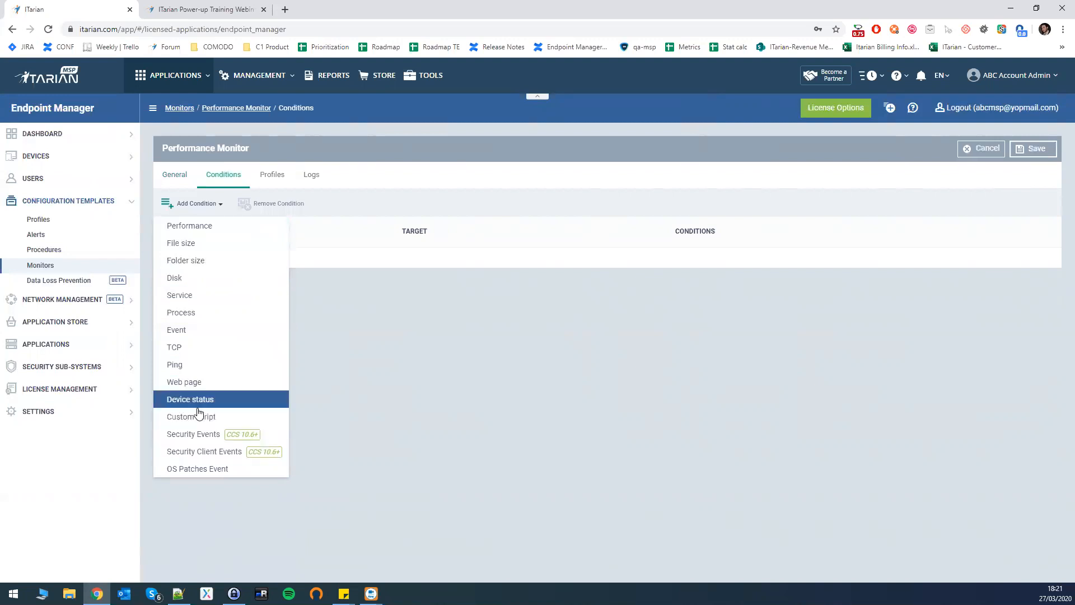
click(210, 229)
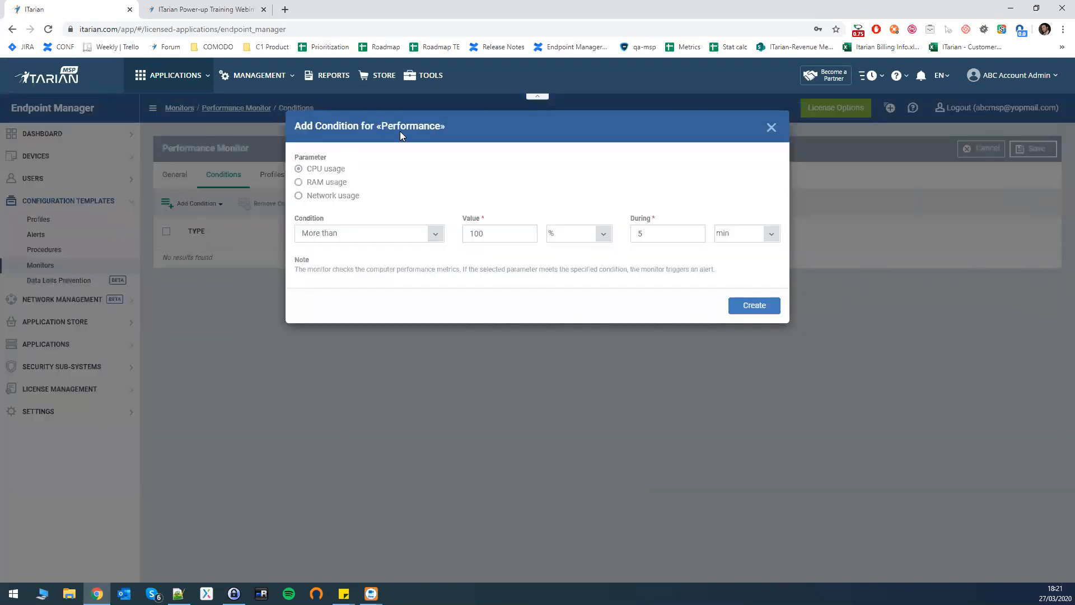
Add a CPU usage condition of More than 20% during 3 sec.
click(299, 182)
click(299, 171)
click(367, 235)
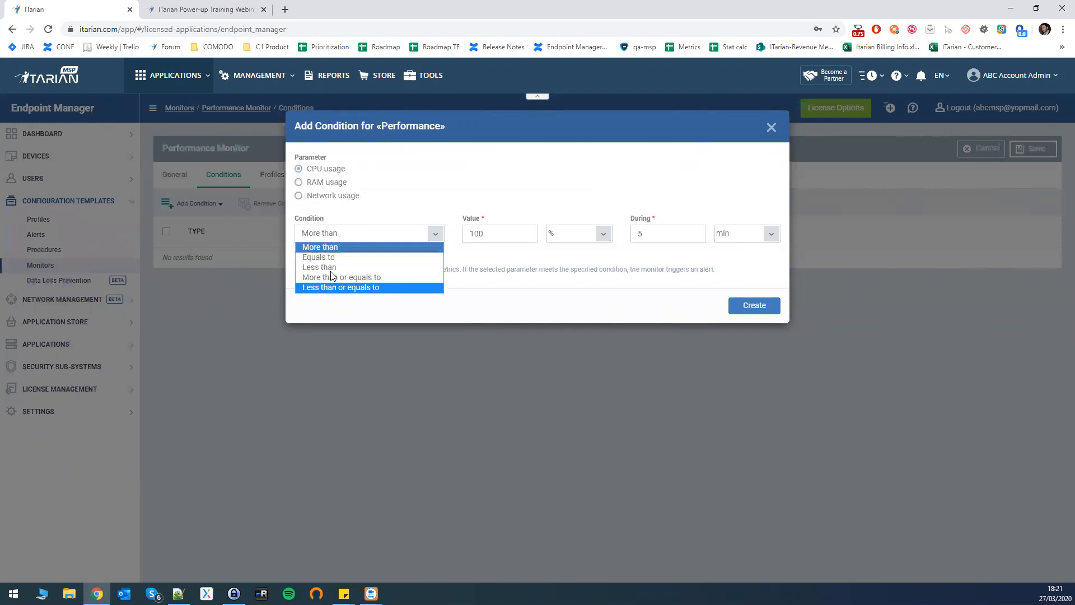
click(486, 238)
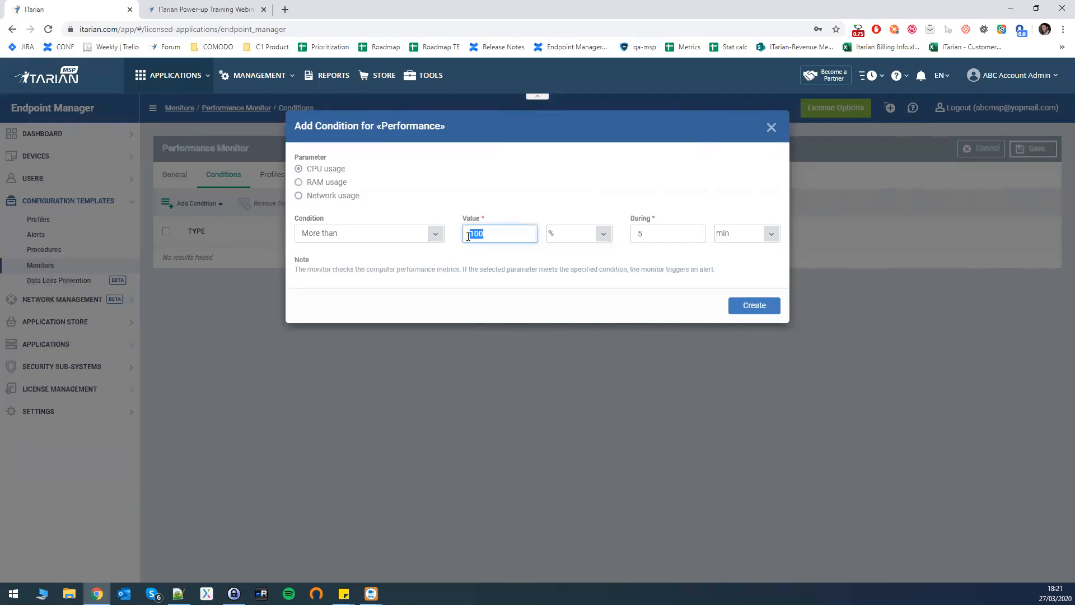
text(20)
double_click(638, 234)
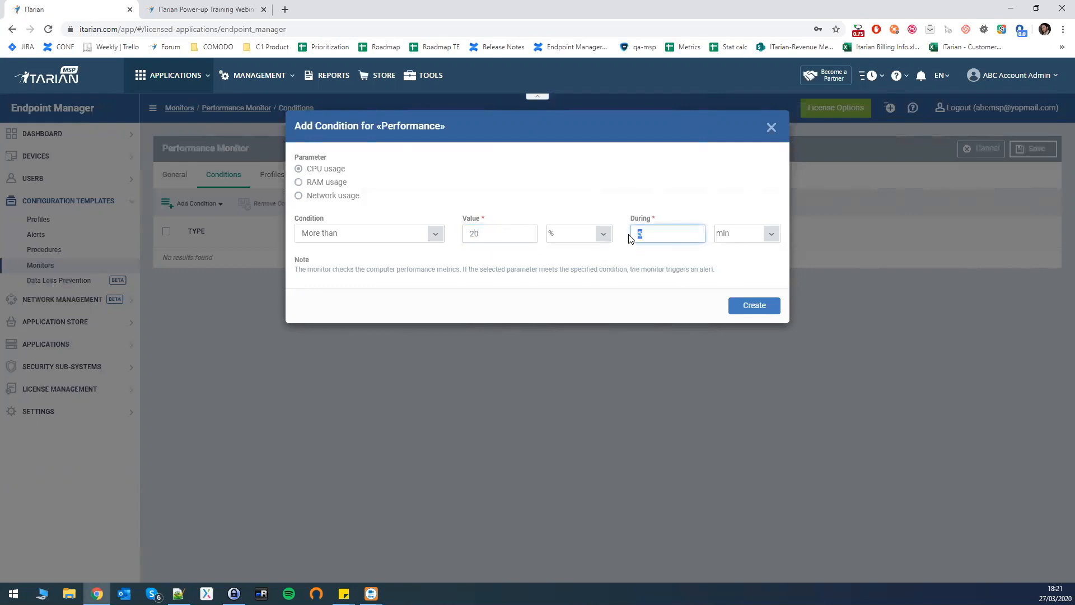
click(766, 237)
click(740, 246)
double_click(638, 235)
text(3)
click(557, 210)
click(748, 306)
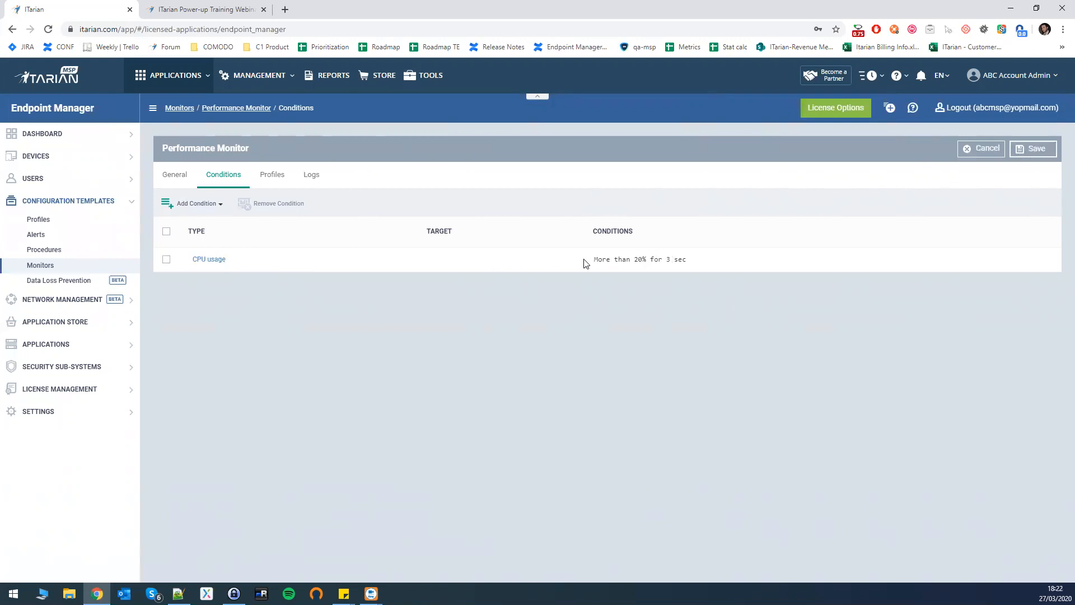
Save the Performance Monitor and go to the configuration templates' Profiles list.
click(1036, 149)
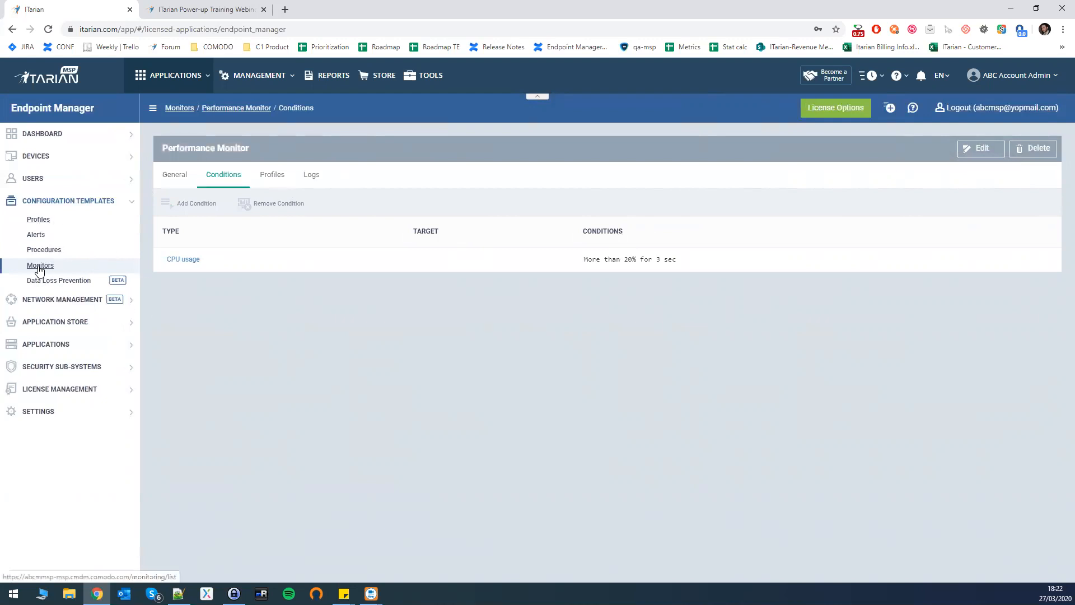
click(42, 220)
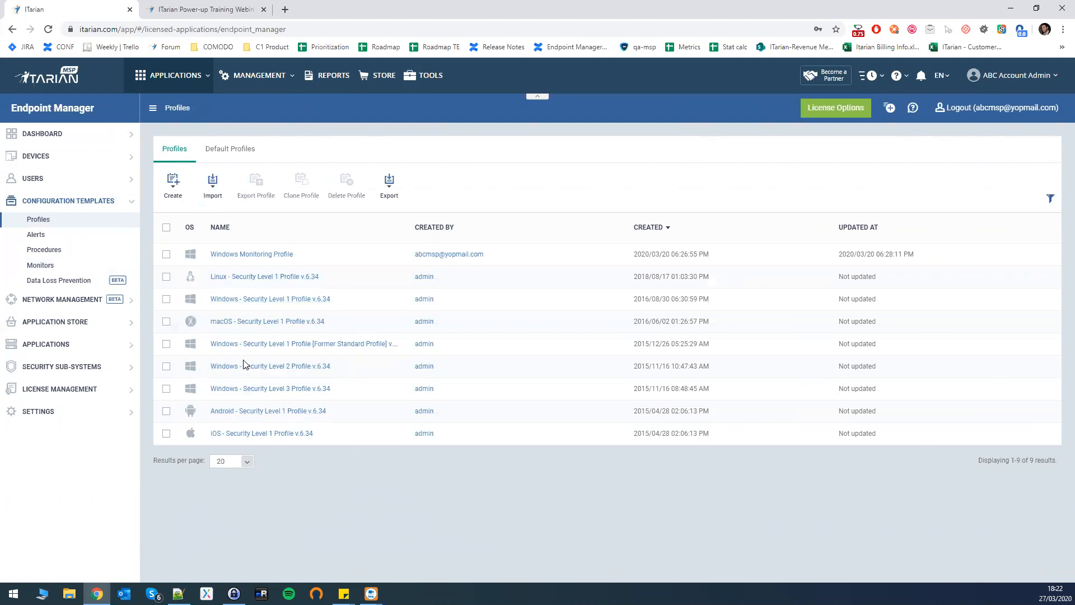
Check the Default Profiles view, then show the profile types available to create from Profiles.
click(211, 150)
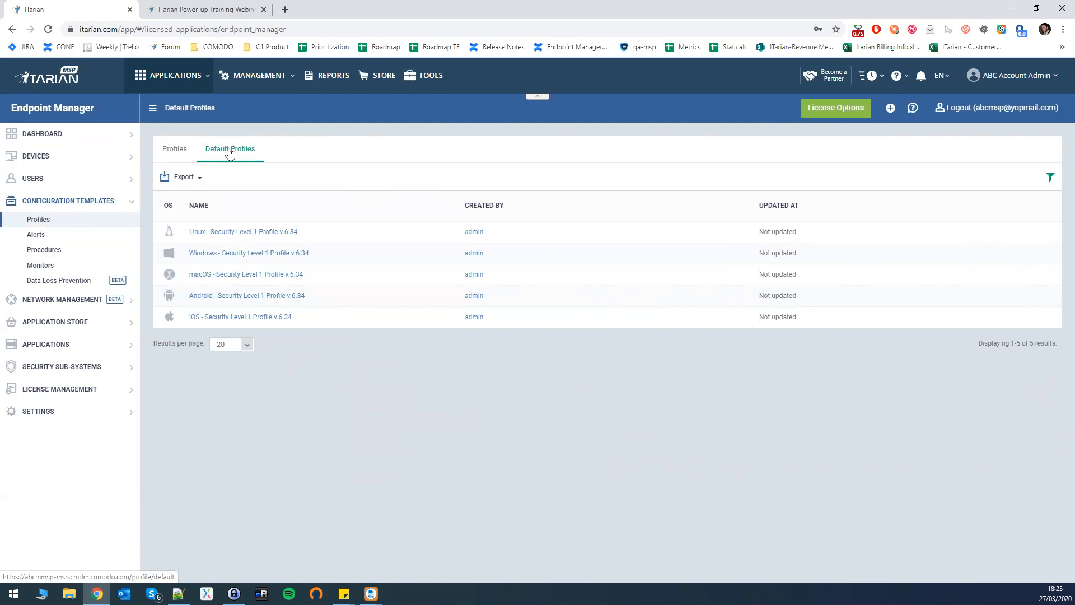
click(179, 148)
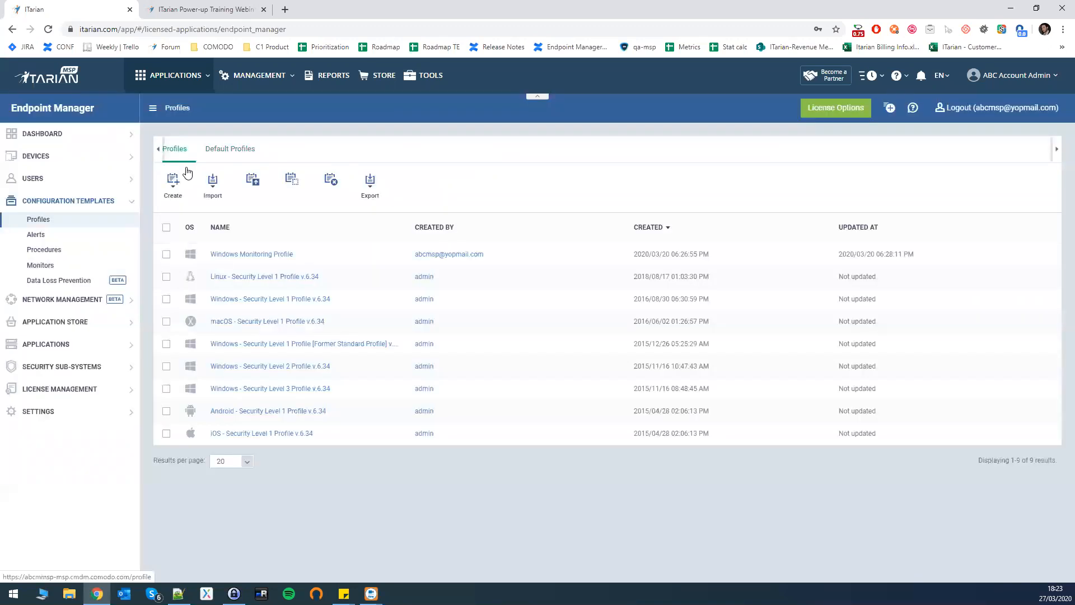
click(173, 180)
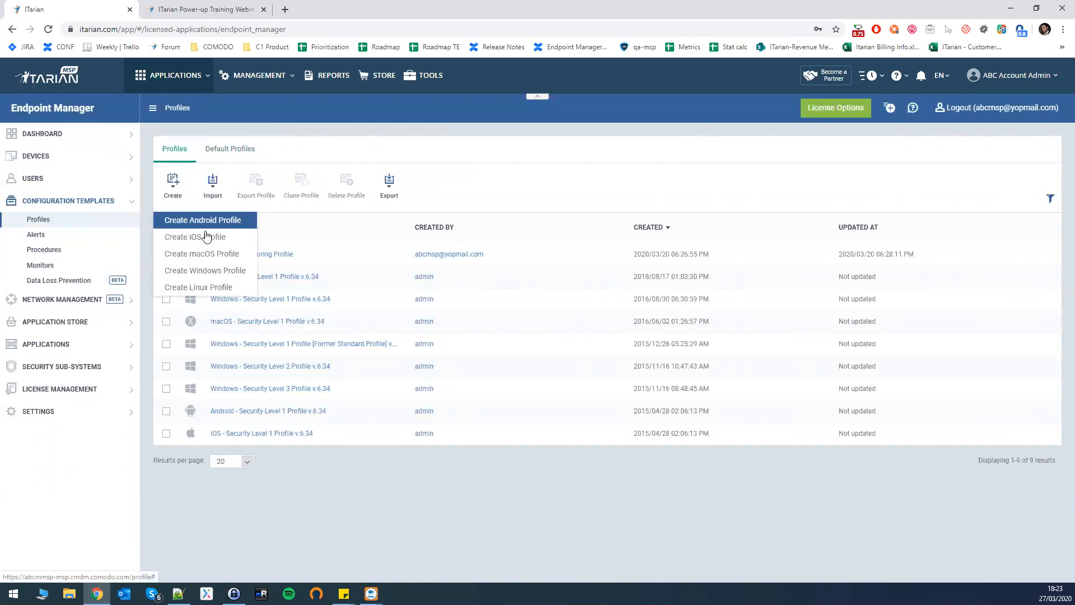
Create a Windows profile named 'Performance Profile'.
click(193, 272)
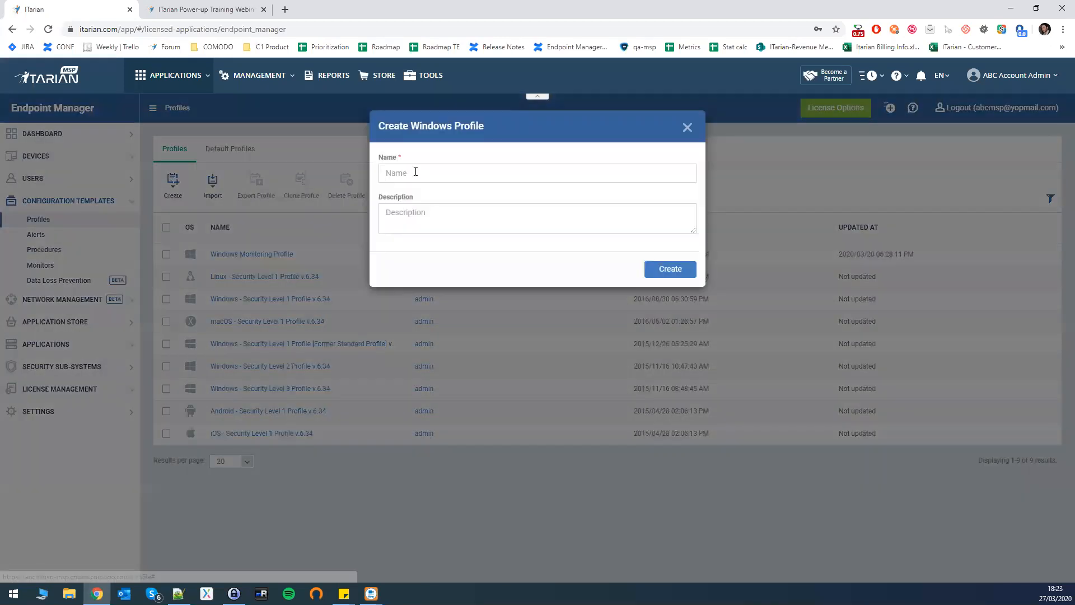
click(415, 173)
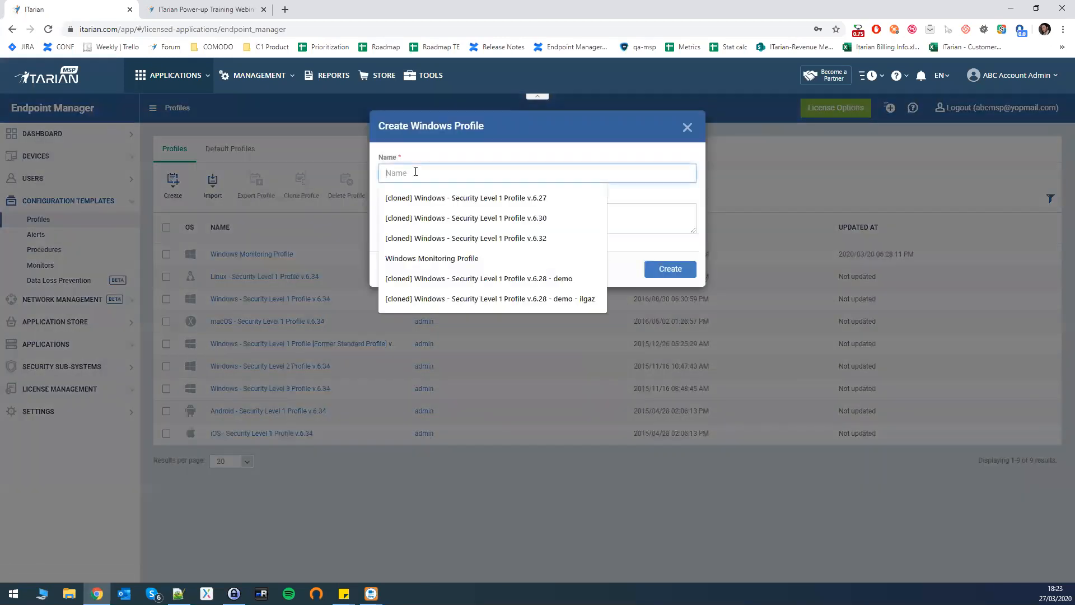
text(Performance Profile)
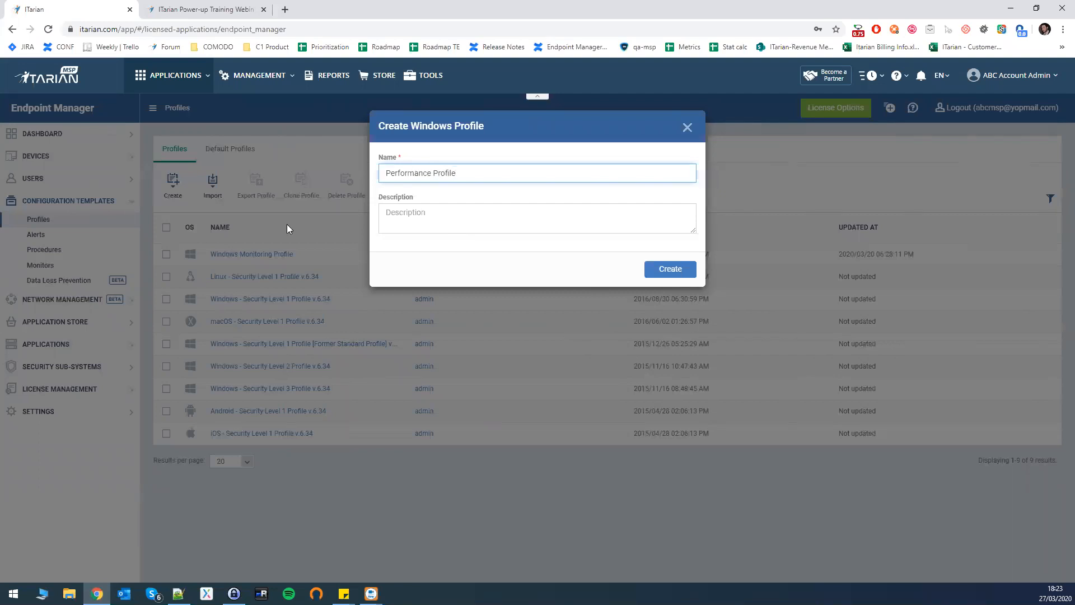
click(671, 269)
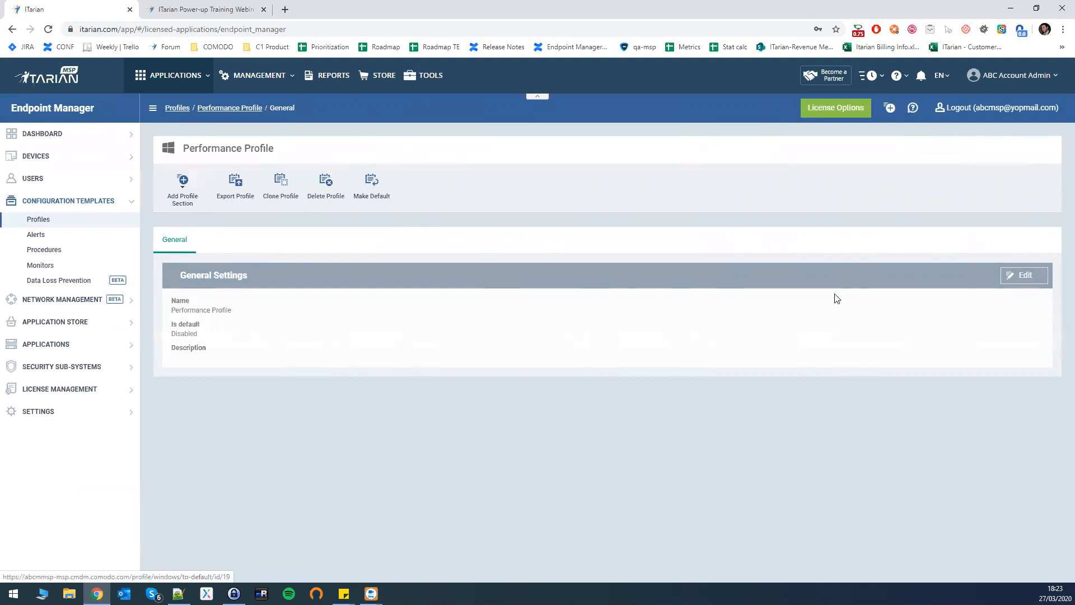
click(1023, 276)
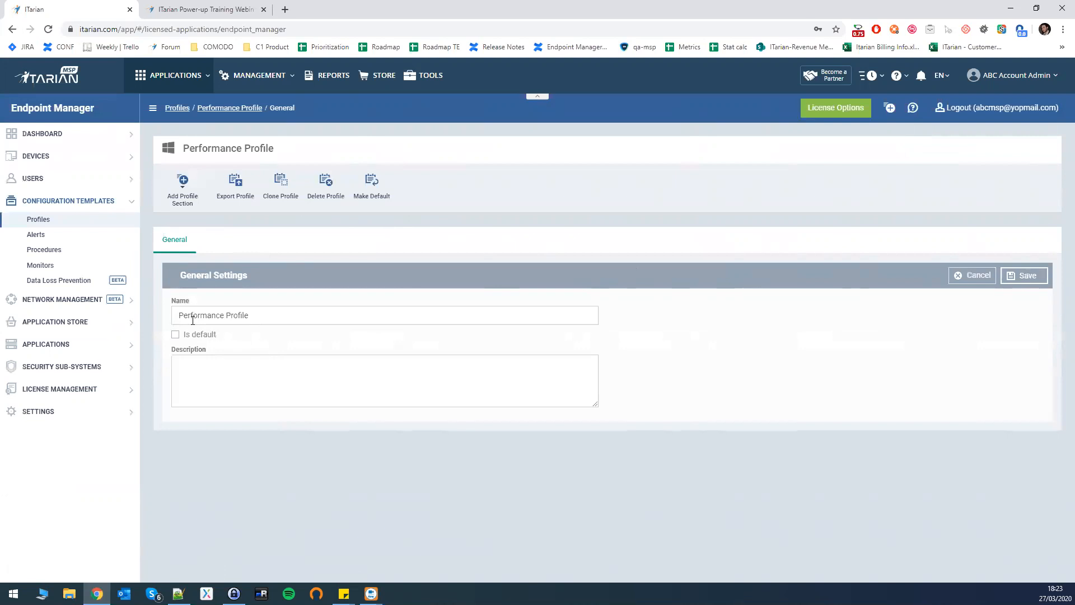
click(268, 315)
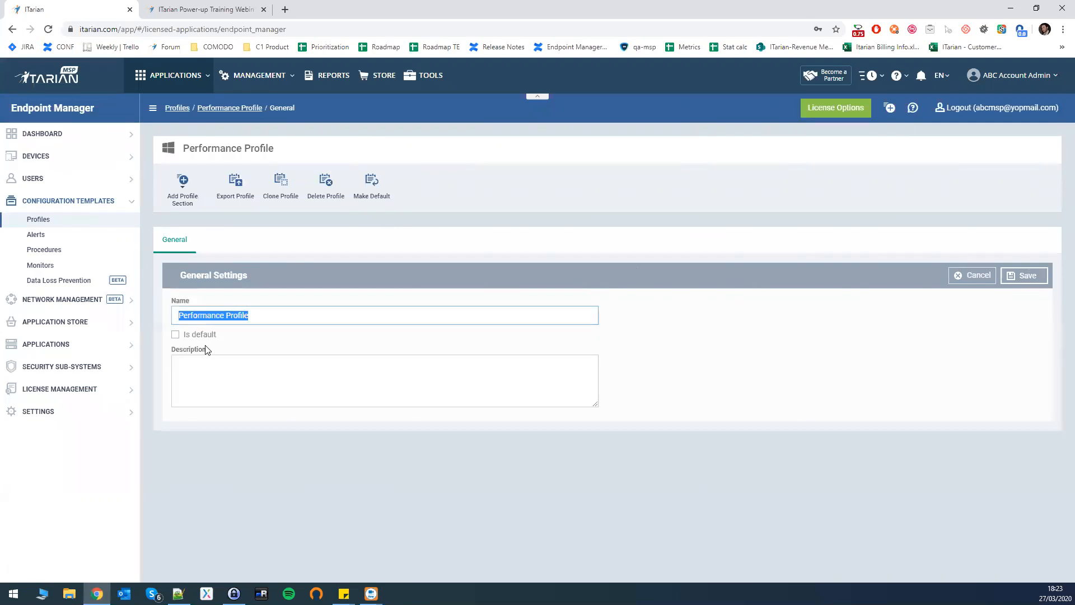
key(Tab)
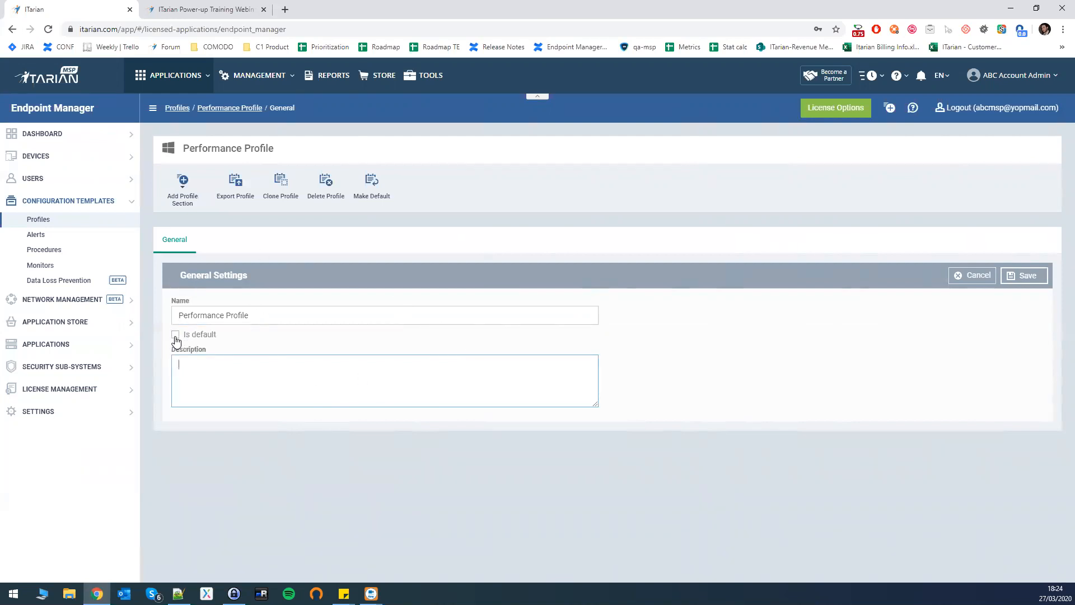
click(976, 280)
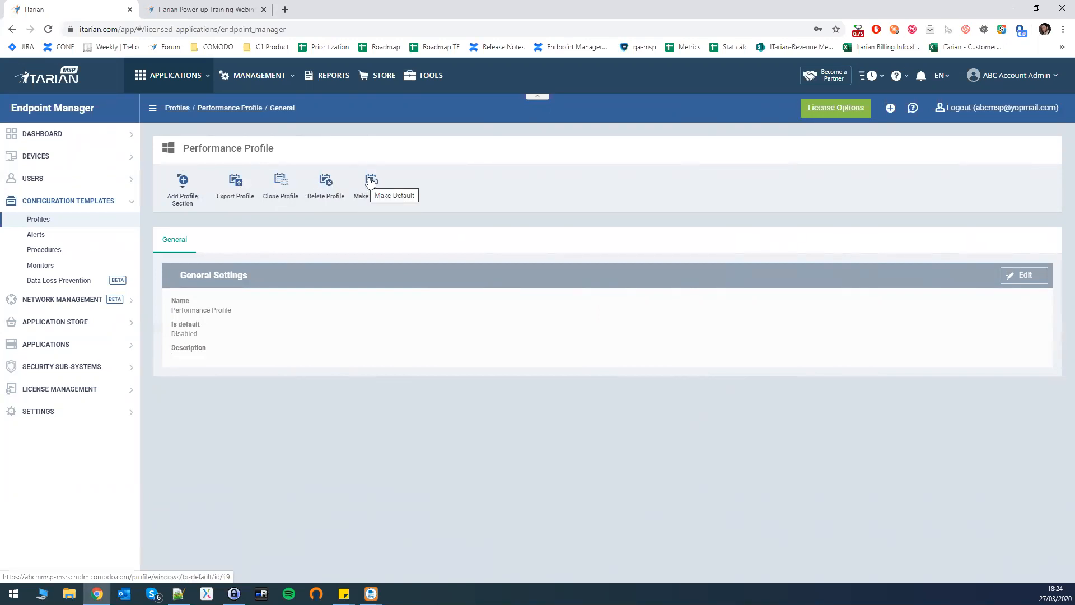
Add a Monitors section to Performance Profile from the list of profile sections.
click(186, 192)
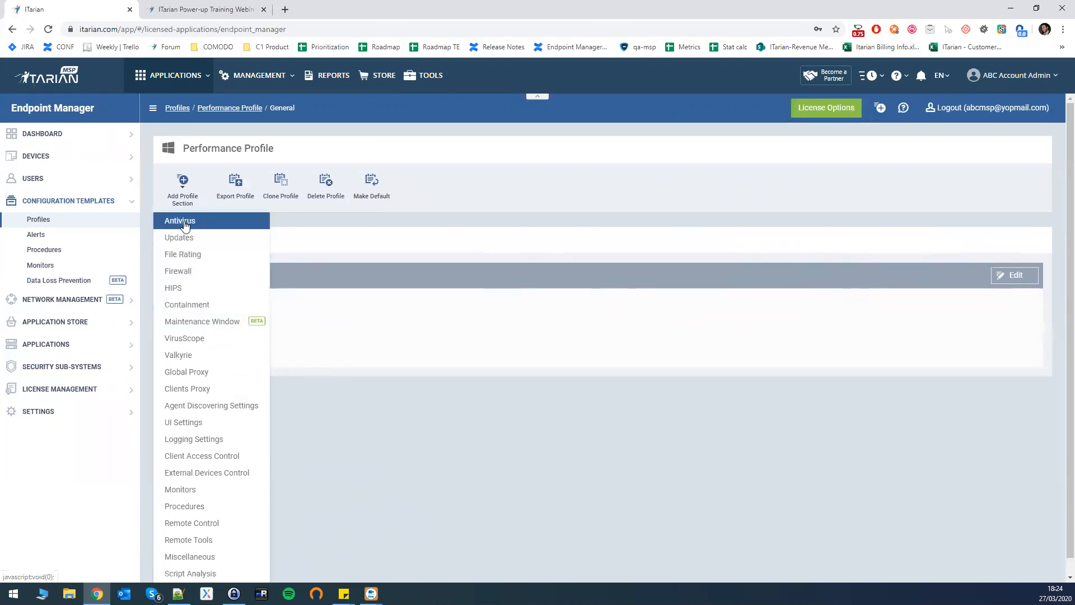
scroll(219, 385, down, 1)
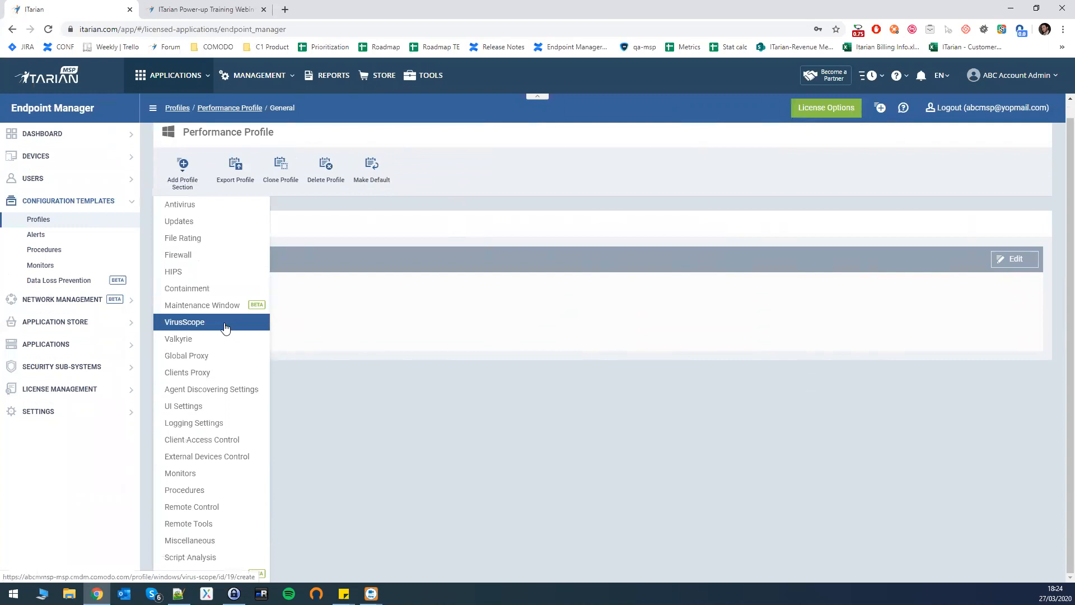
click(198, 477)
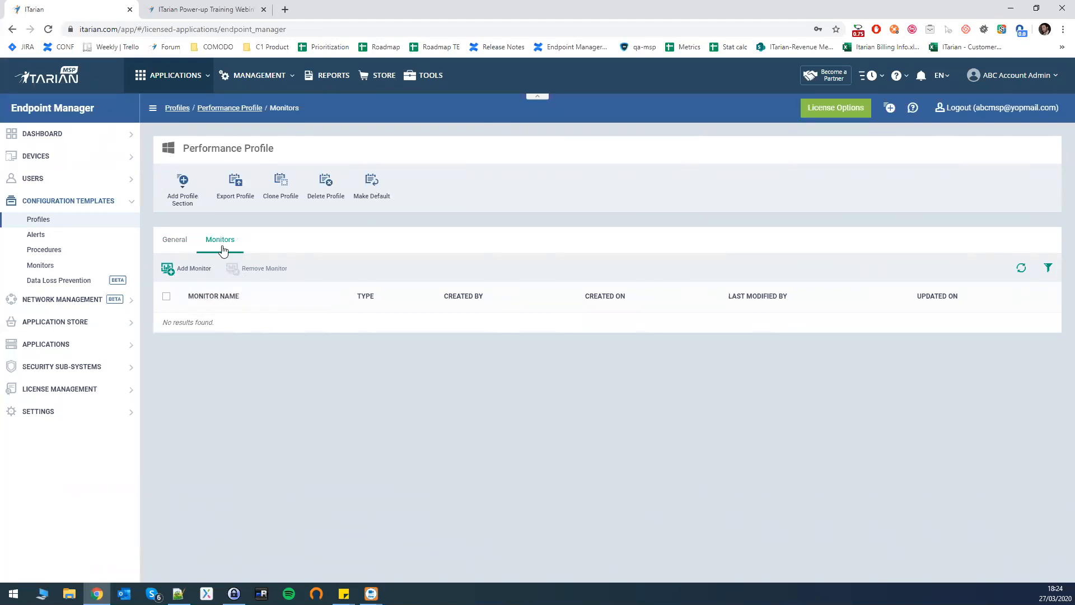
Add Performance Monitor, found by searching 'Perf', to the profile's Monitors section.
click(193, 269)
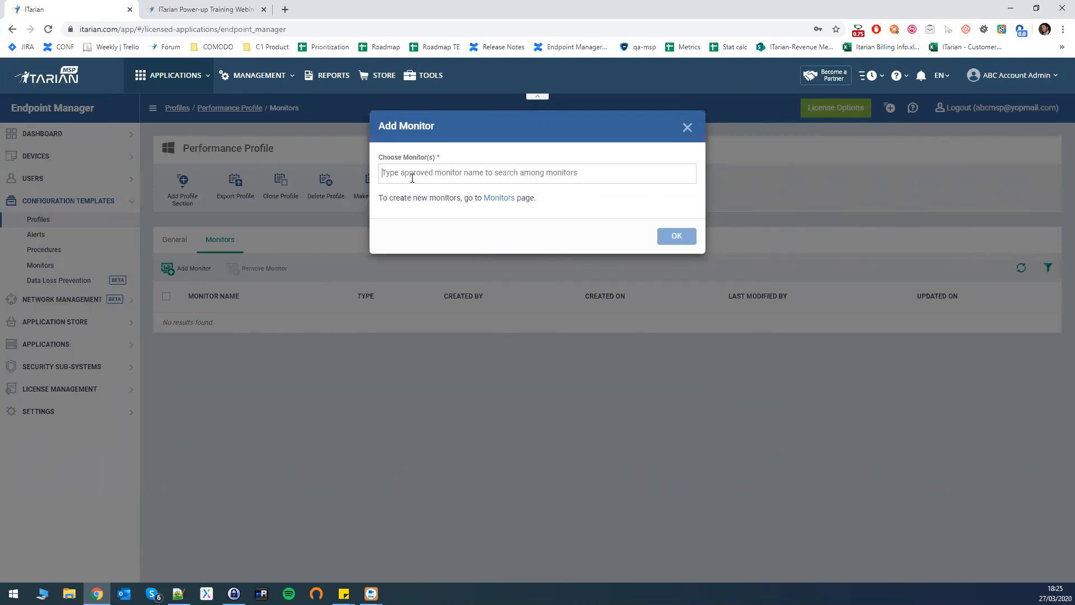
text(Perfo)
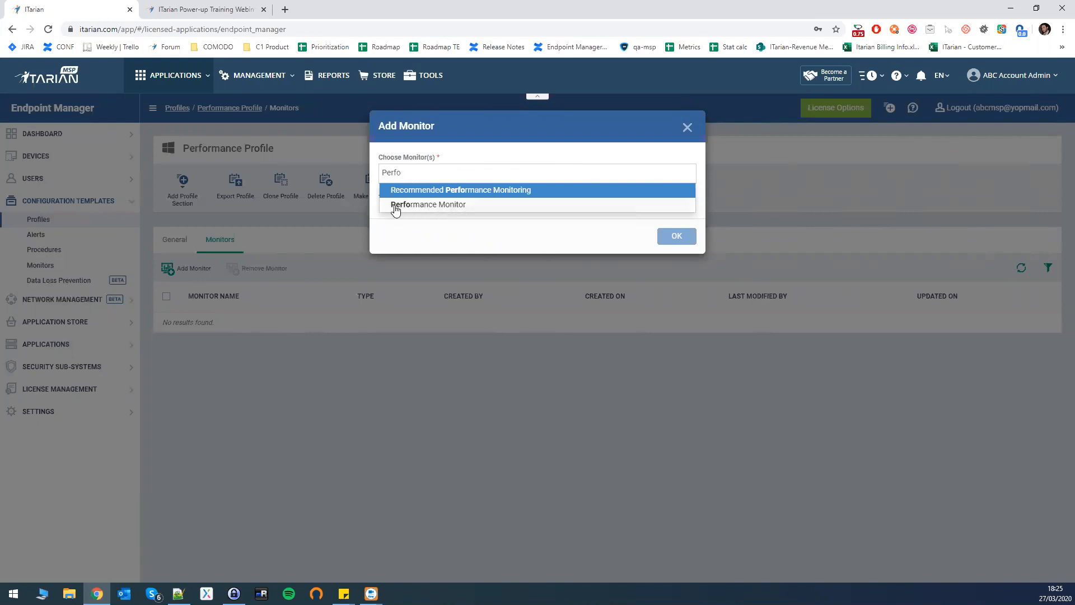
click(424, 206)
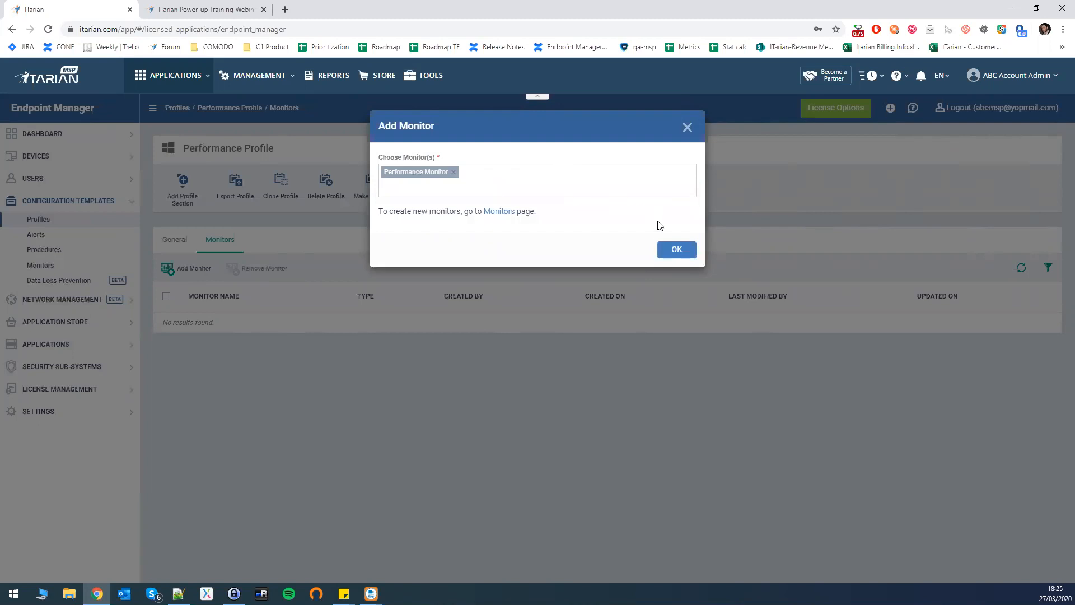
click(423, 192)
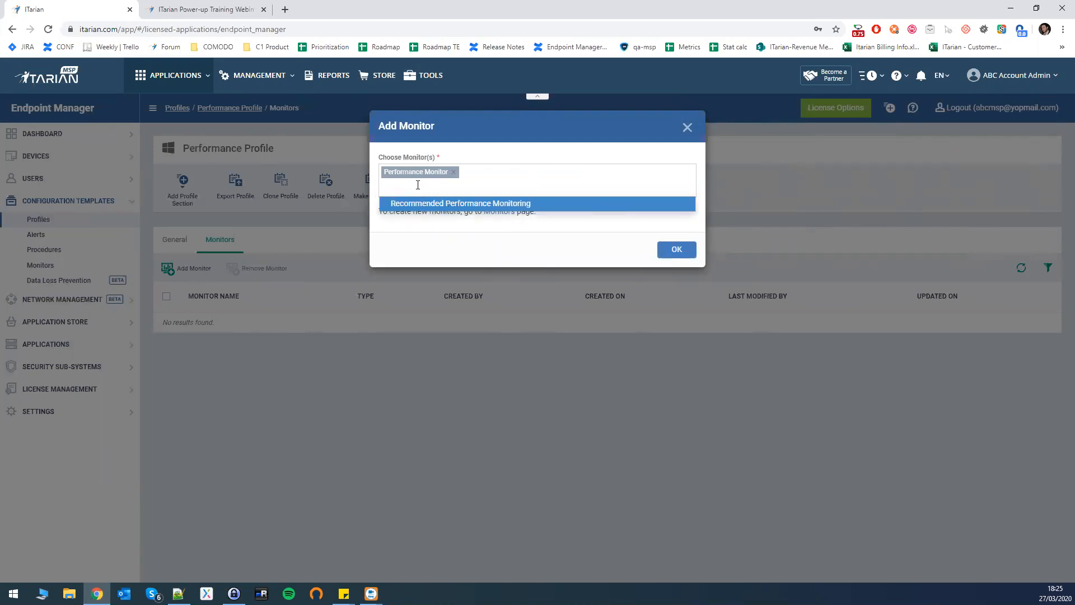
click(677, 250)
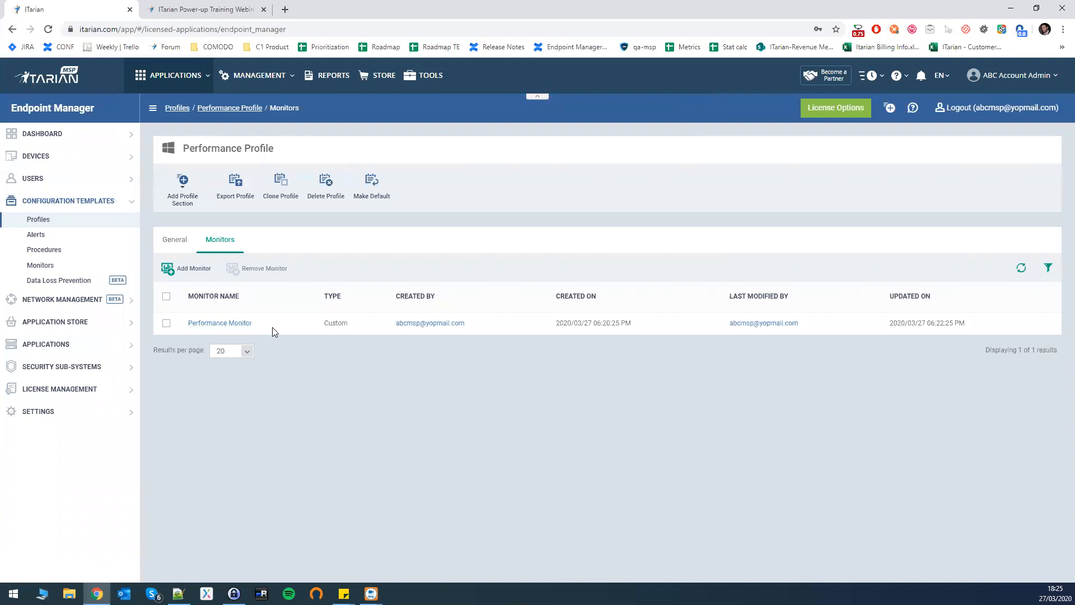
click(182, 245)
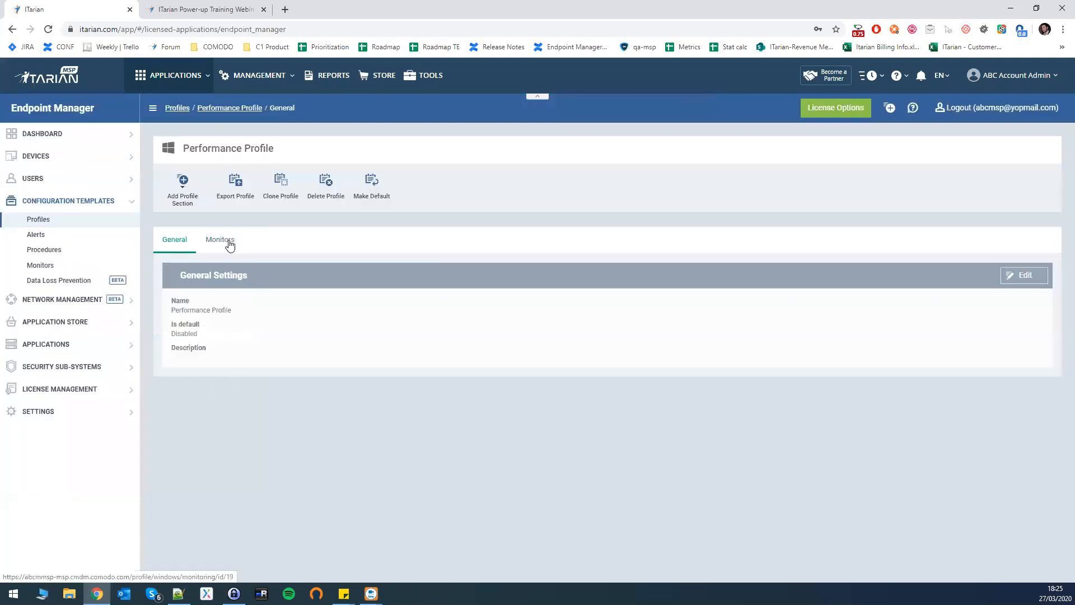
click(230, 245)
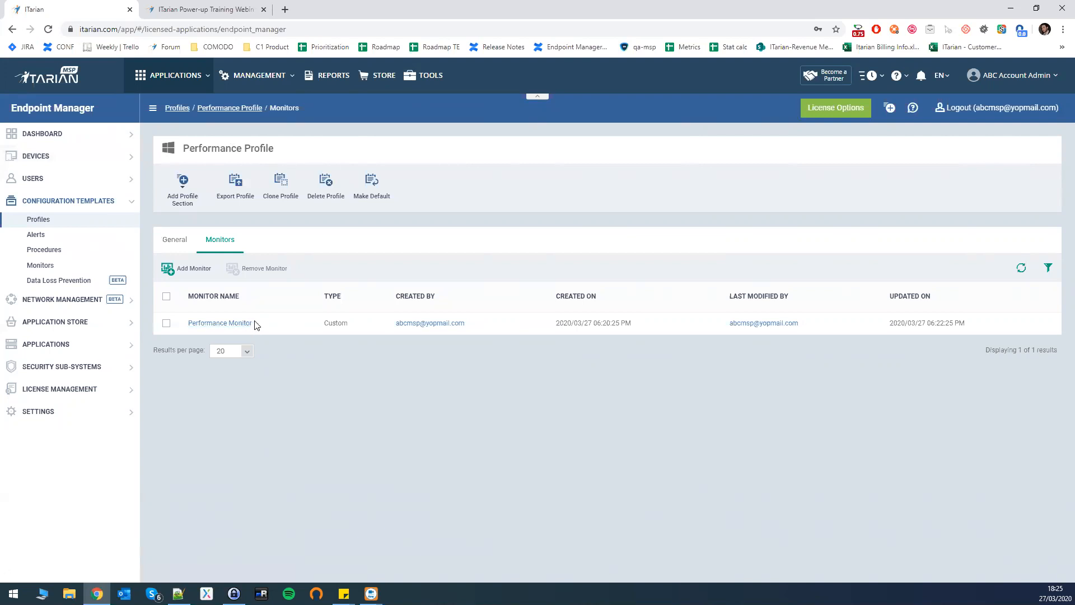
Select device ANM0443 in the Device List and open its Manage Profiles page.
click(67, 161)
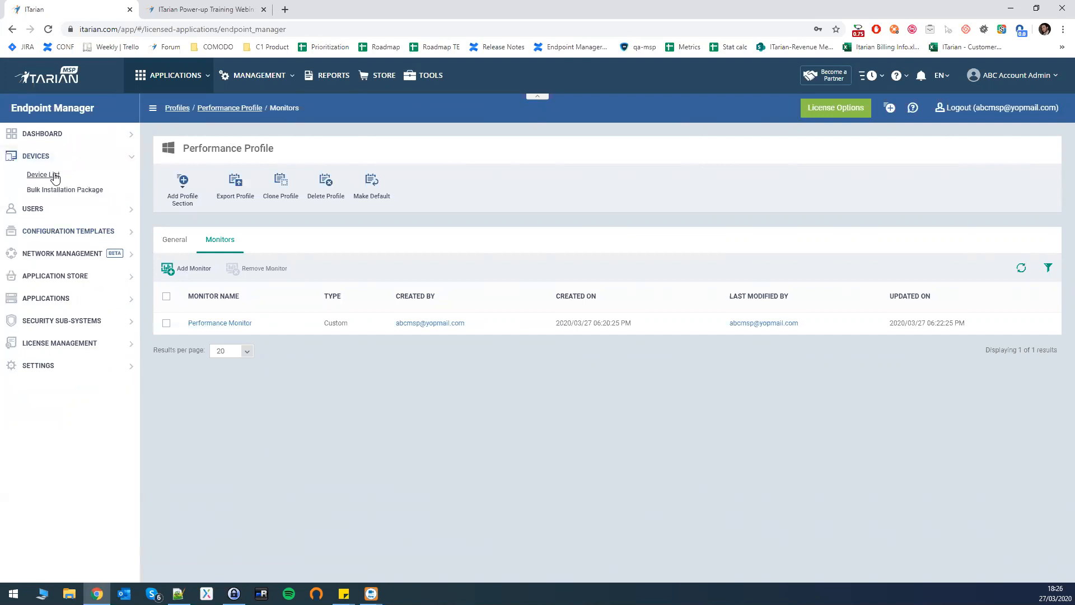
click(56, 178)
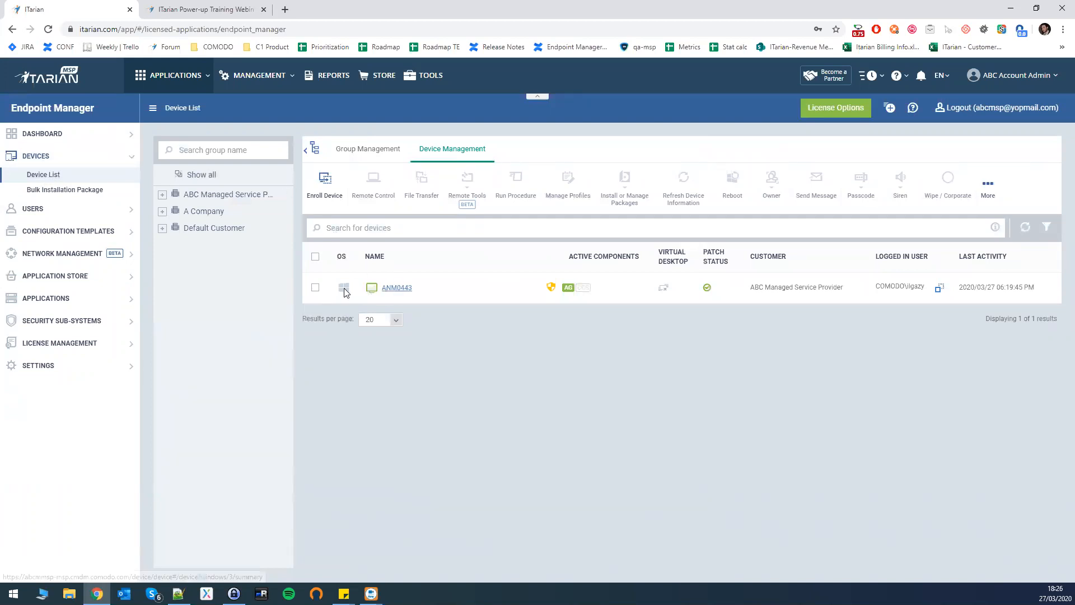
click(315, 289)
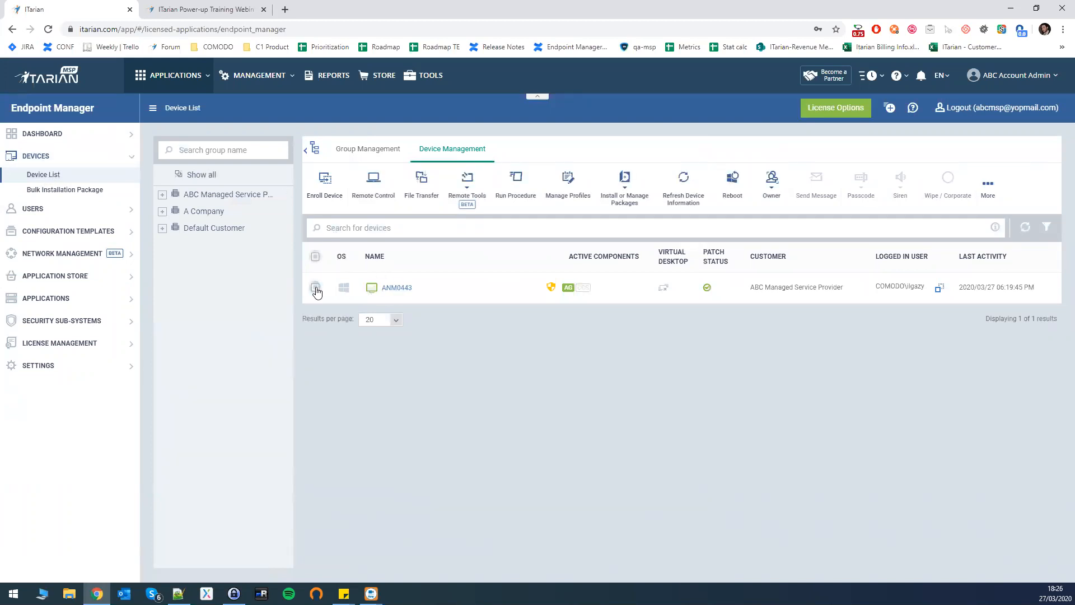
click(569, 185)
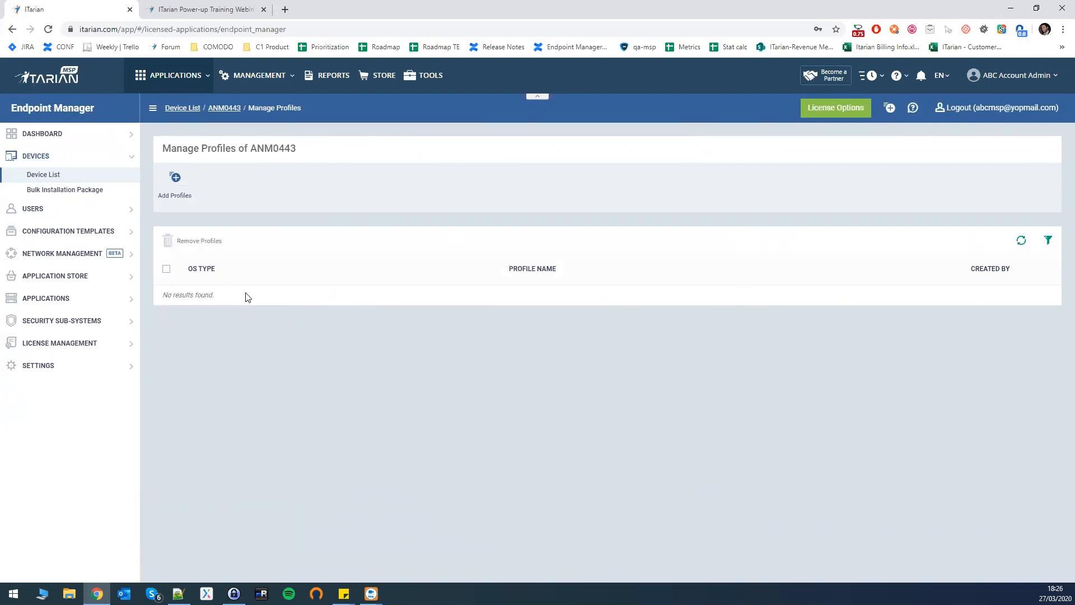
Add only the Performance Profile to device ANM0443, leaving the Windows and Former Standard profiles unticked.
click(176, 178)
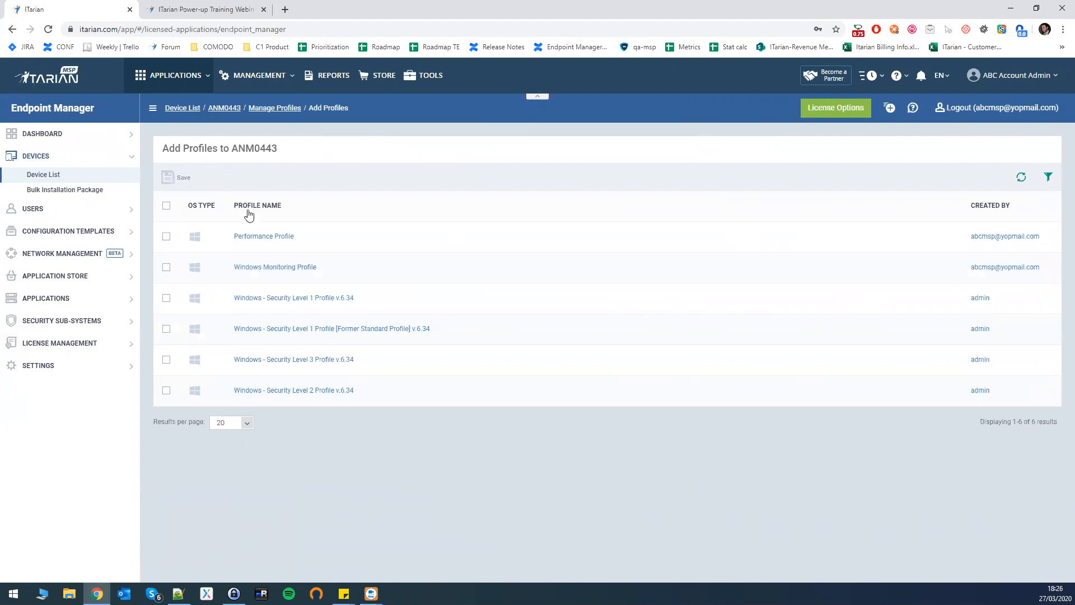
click(167, 237)
click(167, 267)
click(166, 299)
click(165, 329)
click(166, 298)
click(166, 330)
click(167, 268)
click(180, 180)
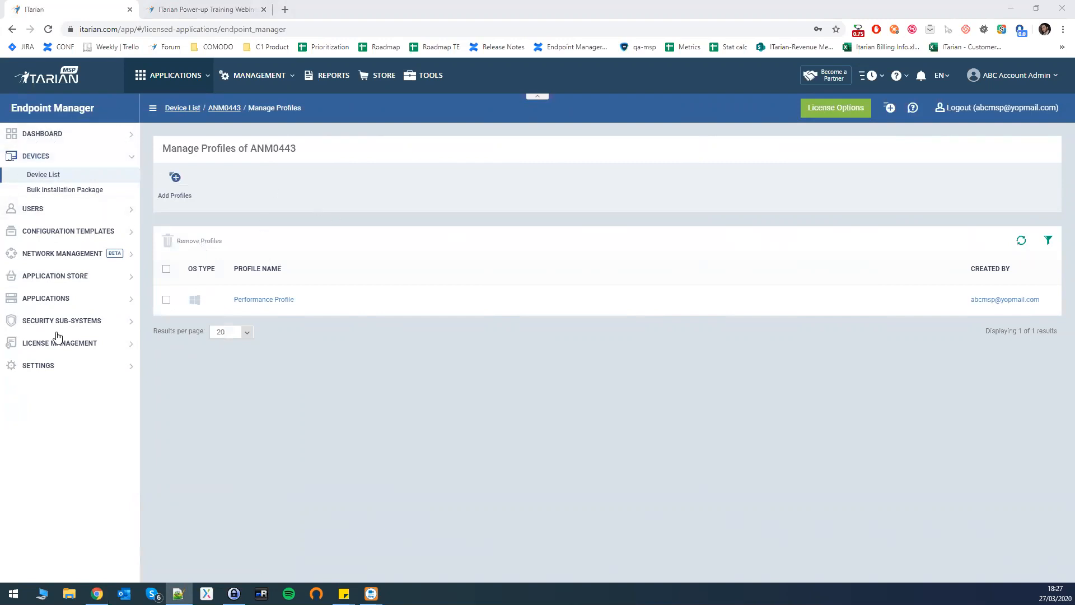
Open Users > Role Management, browse the Roles and Users lists, and start adding a new role.
click(53, 210)
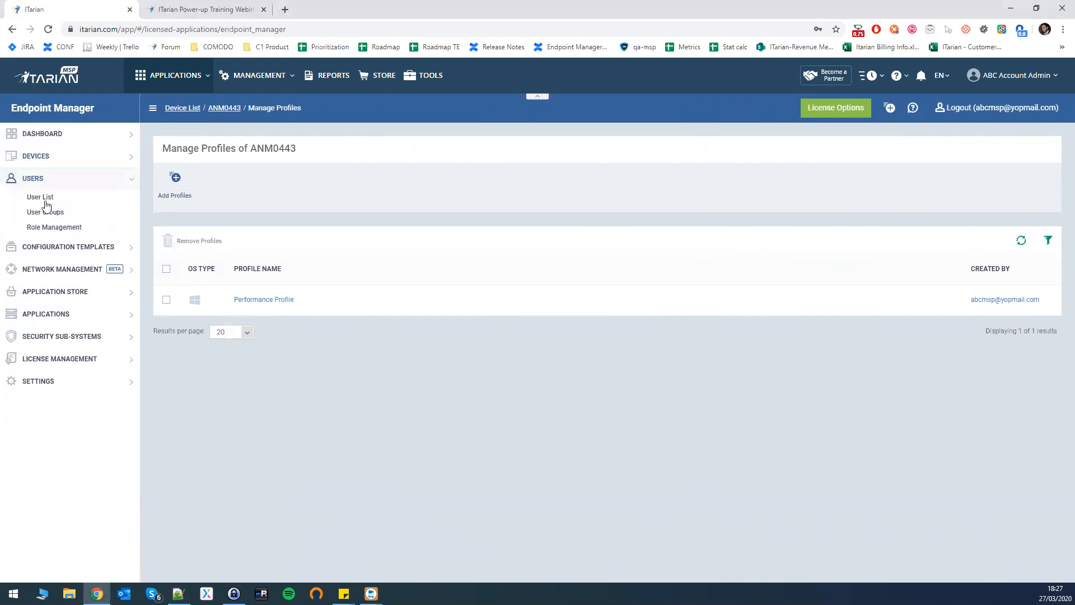
click(67, 233)
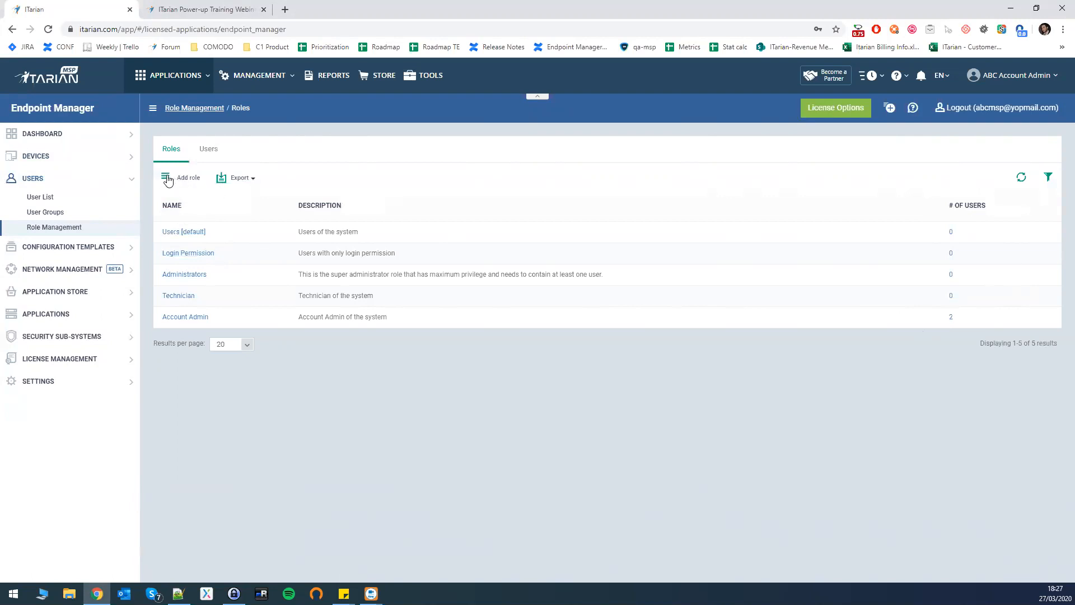
click(258, 179)
click(335, 199)
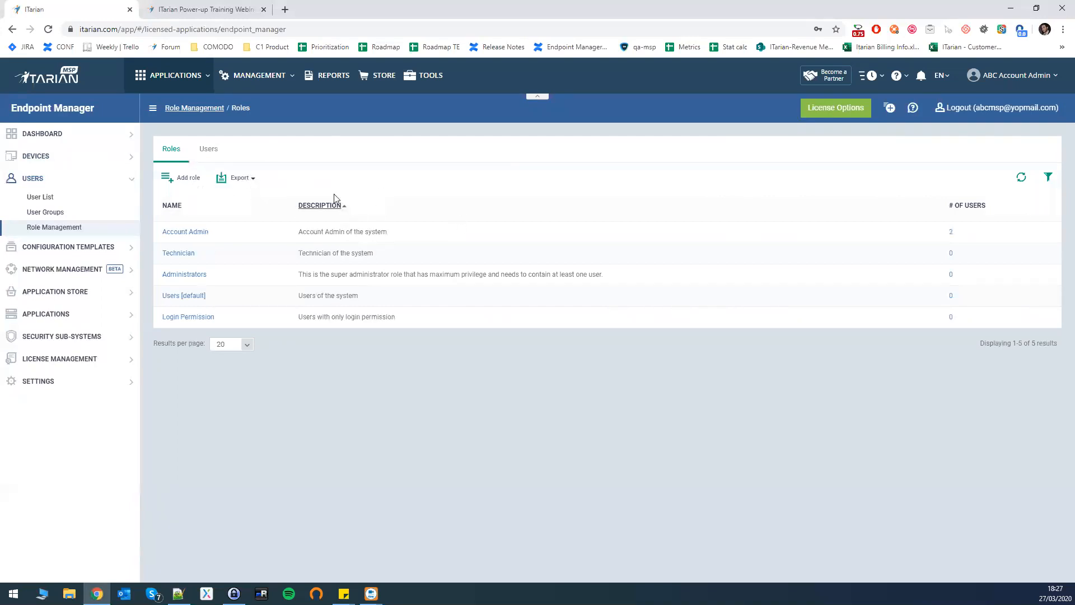
click(208, 150)
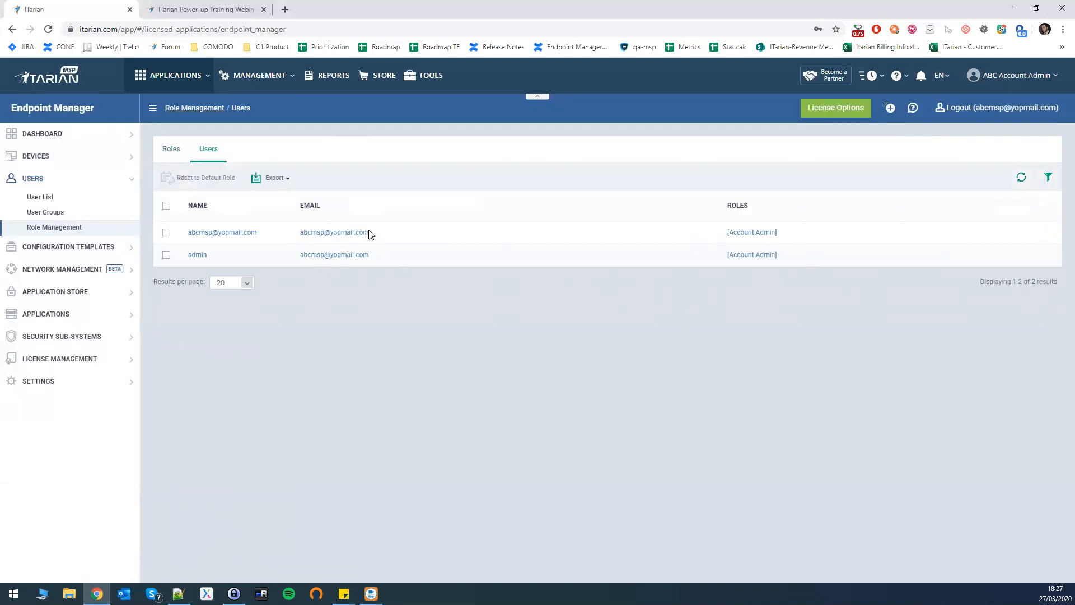
click(171, 152)
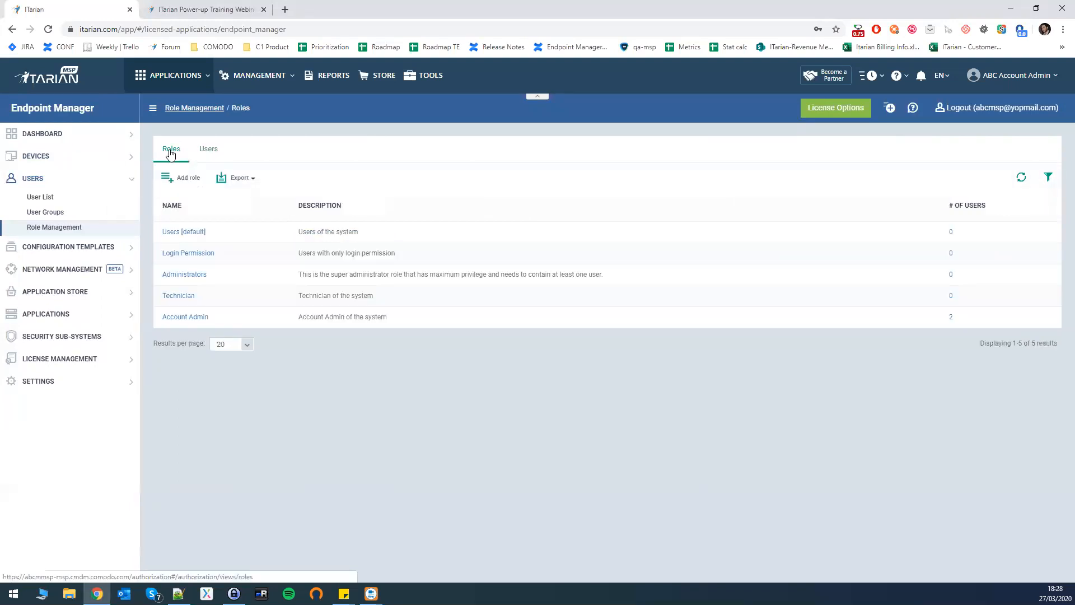
click(178, 179)
Create the role 'StaffRole' with description 'Staffs of the system', fixing the name from 'Staff Role'.
click(413, 173)
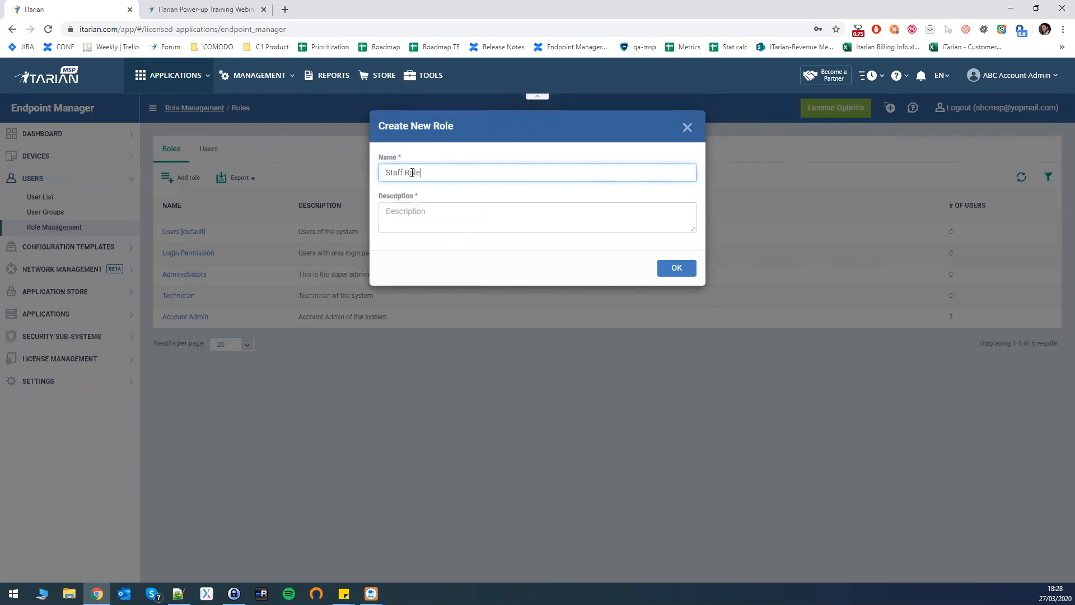
click(542, 211)
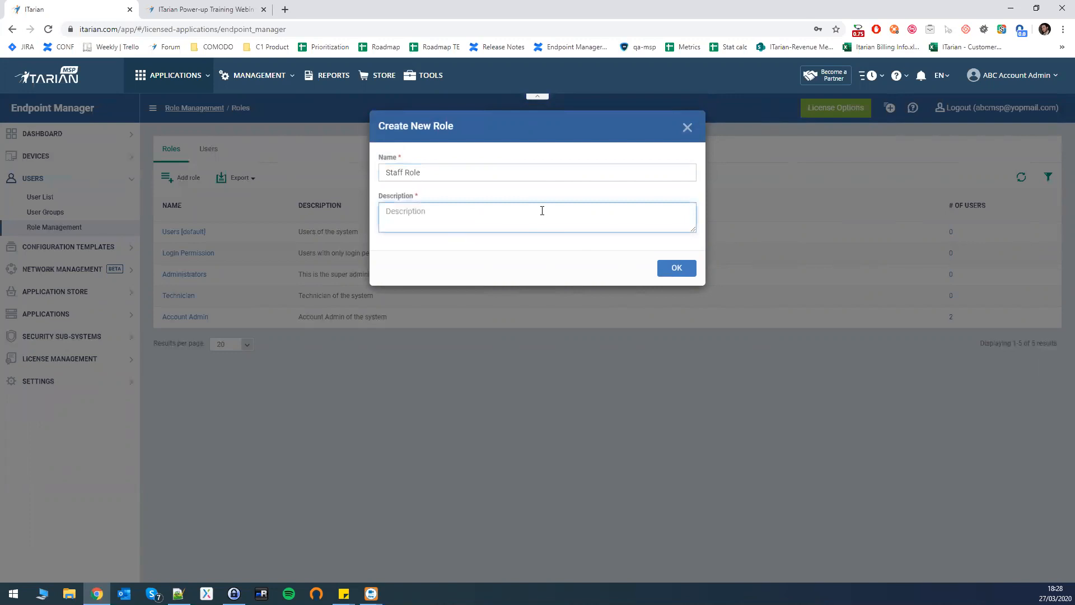
text(Staffs of the system)
click(680, 270)
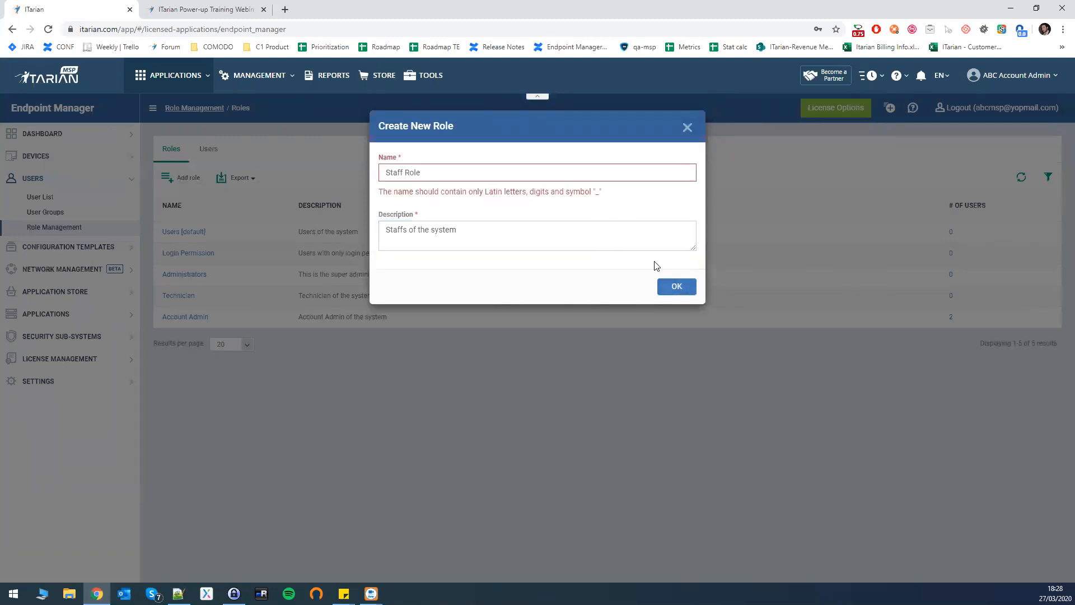
double_click(413, 172)
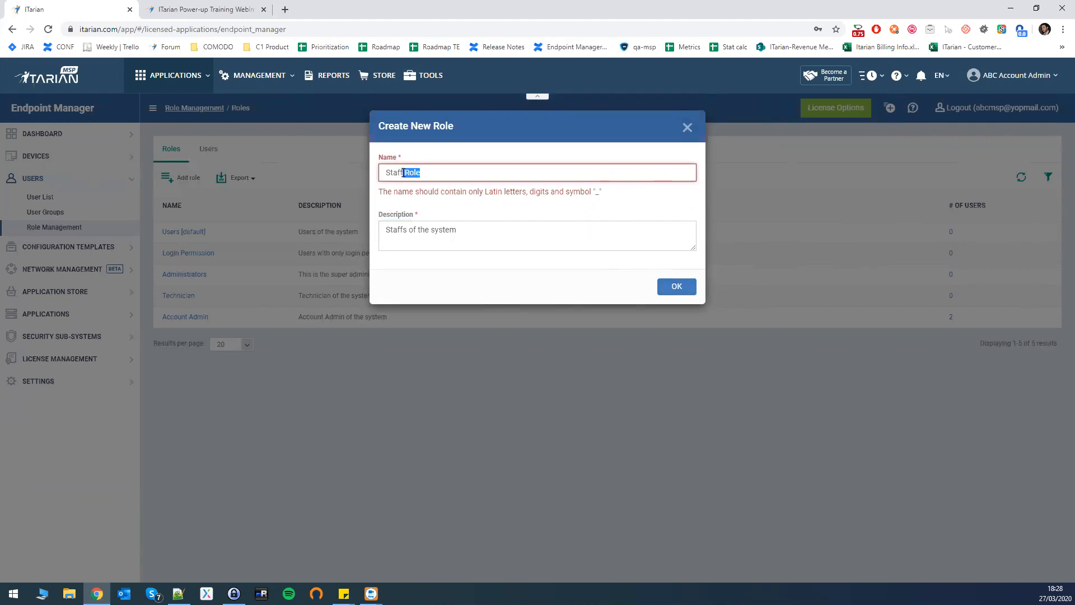
text(R)
click(665, 280)
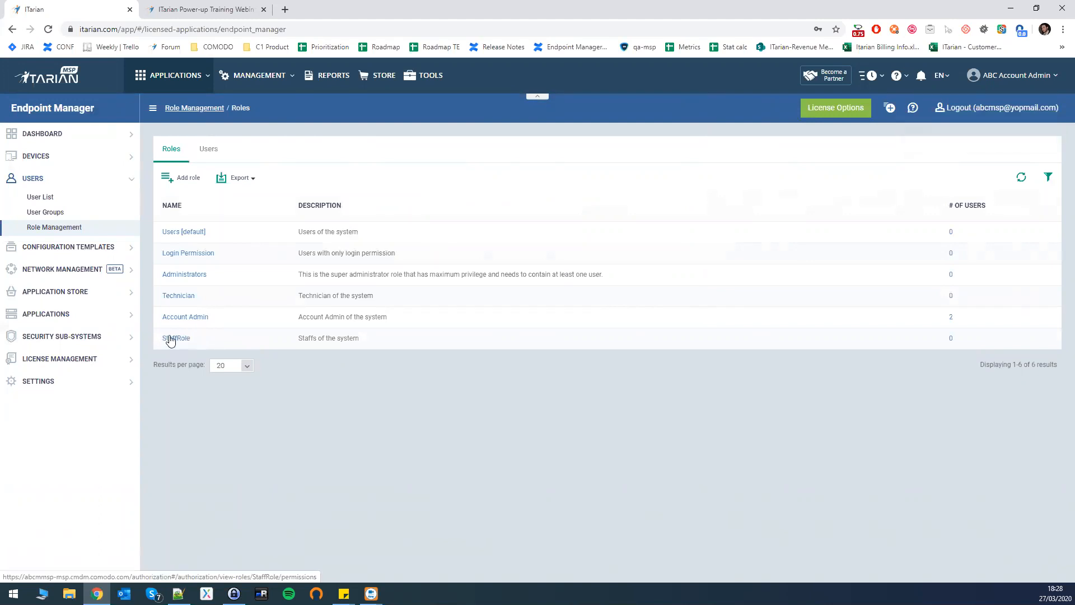
Open StaffRole's permissions and expand all sections to review them.
click(179, 339)
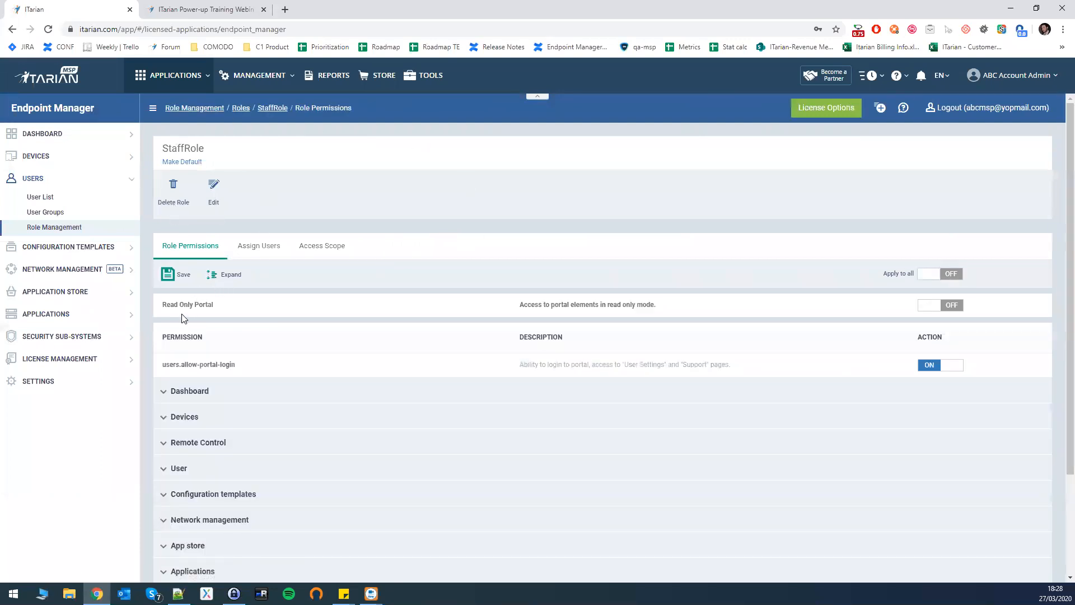
scroll(174, 252, down, 1)
scroll(175, 205, up, 1)
scroll(204, 355, down, 2)
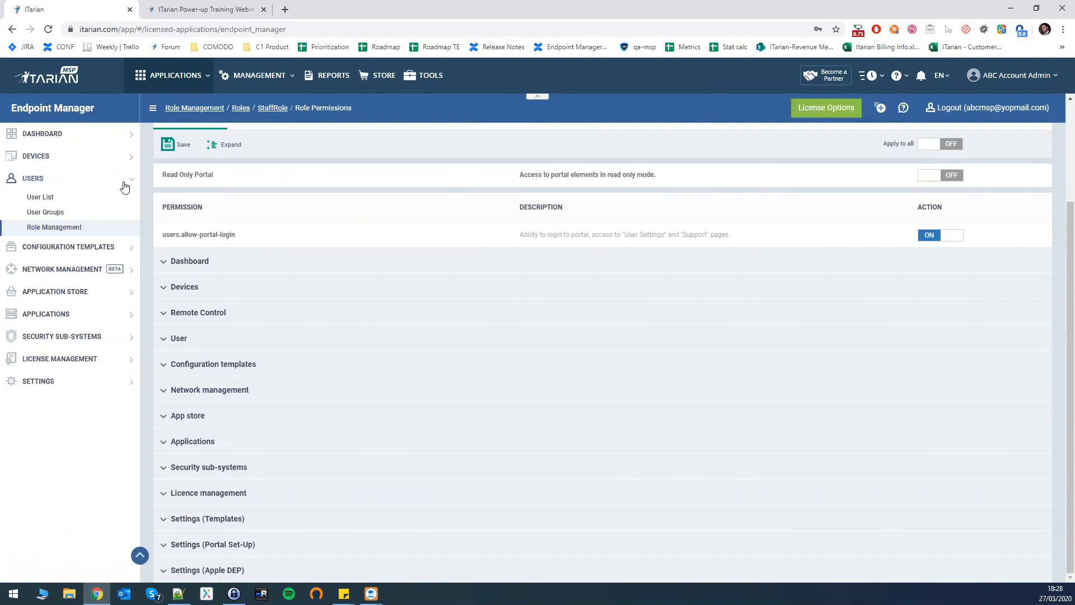
scroll(202, 244, up, 2)
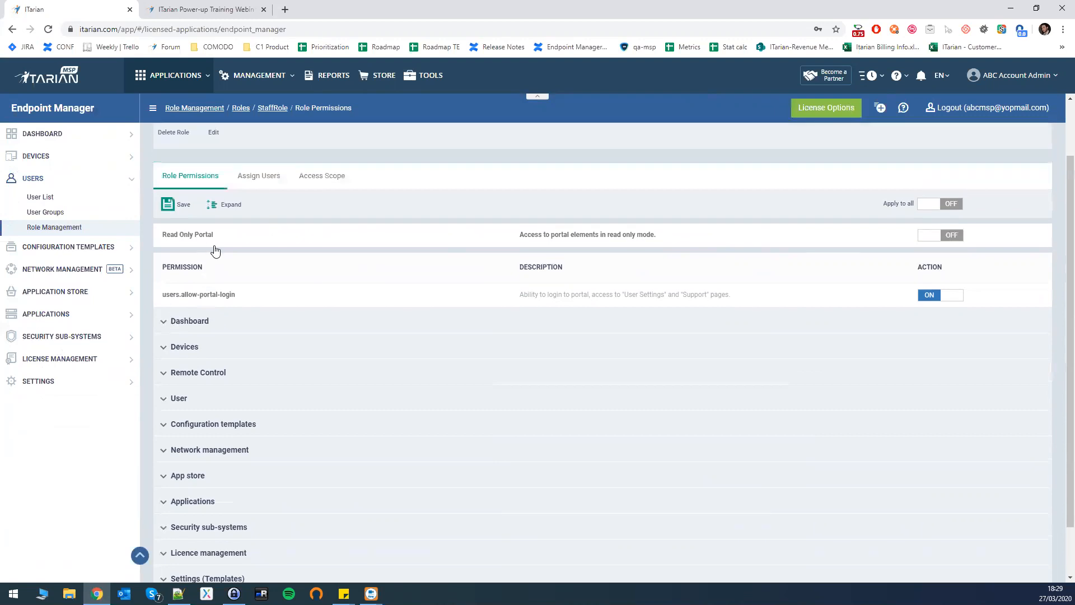
click(219, 256)
scroll(266, 310, down, 3)
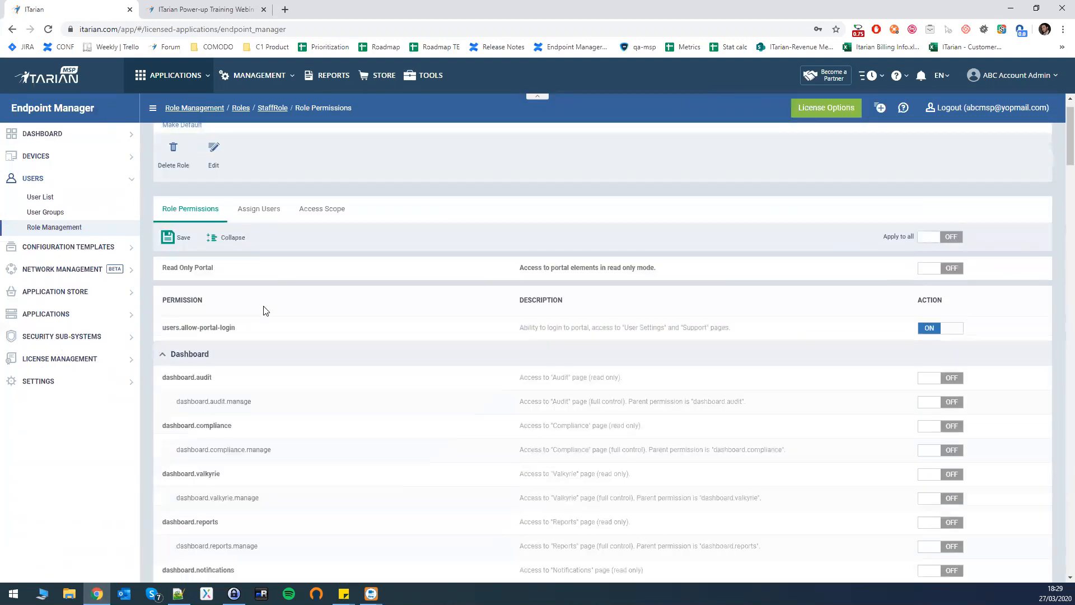
scroll(266, 310, down, 5)
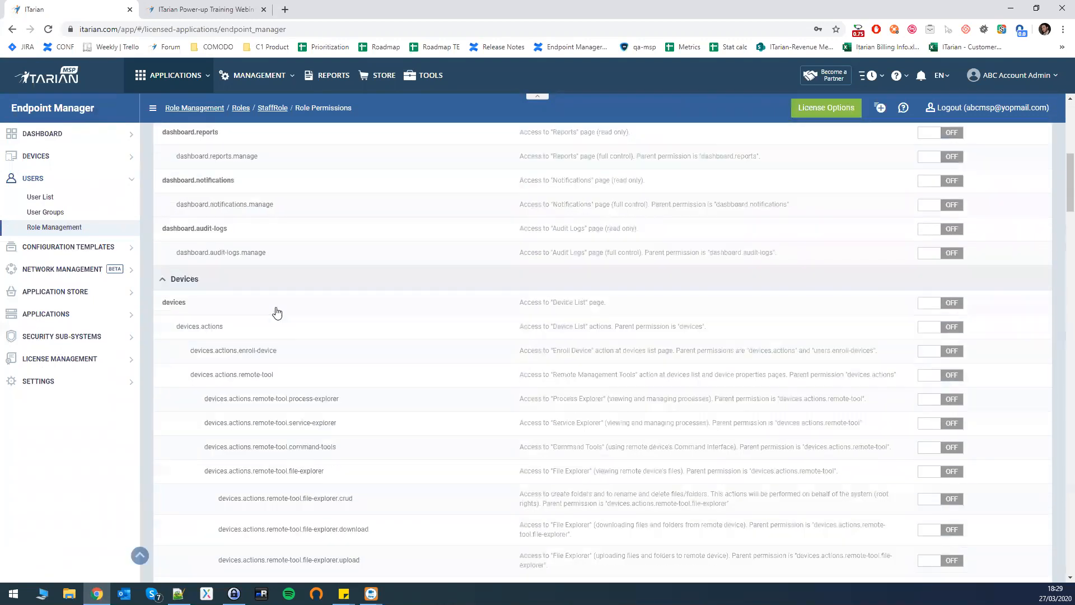
scroll(277, 312, down, 2)
scroll(277, 313, down, 1)
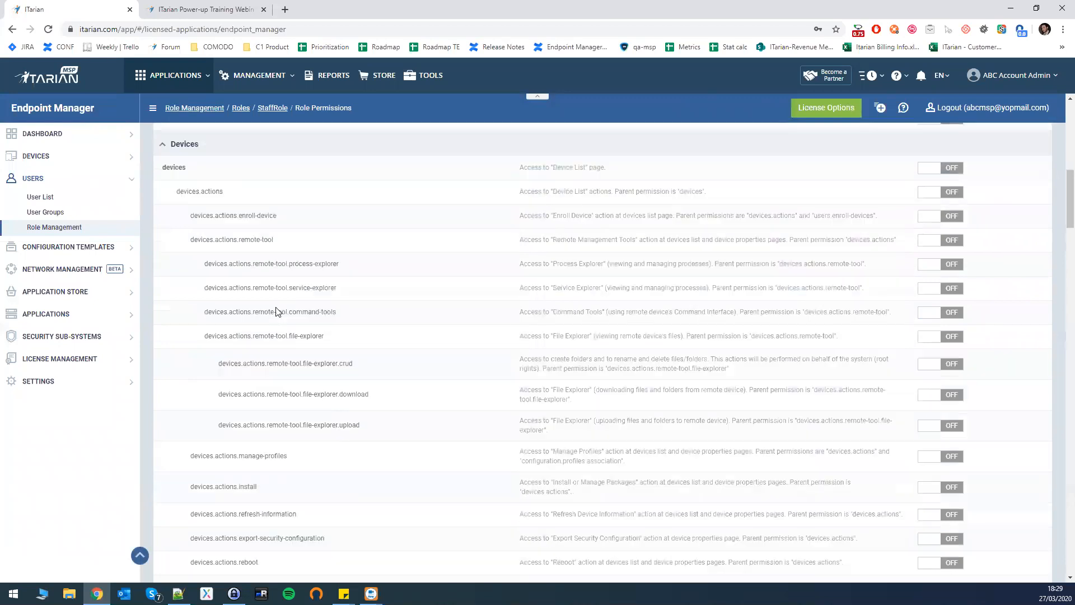
scroll(276, 311, down, 2)
scroll(228, 284, down, 3)
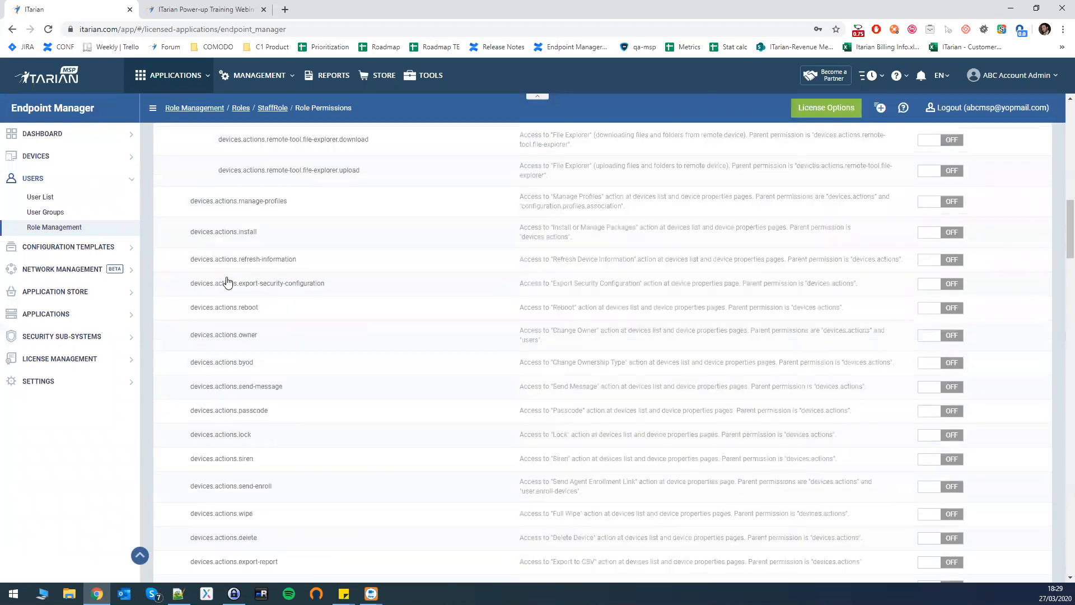
scroll(232, 365, down, 1)
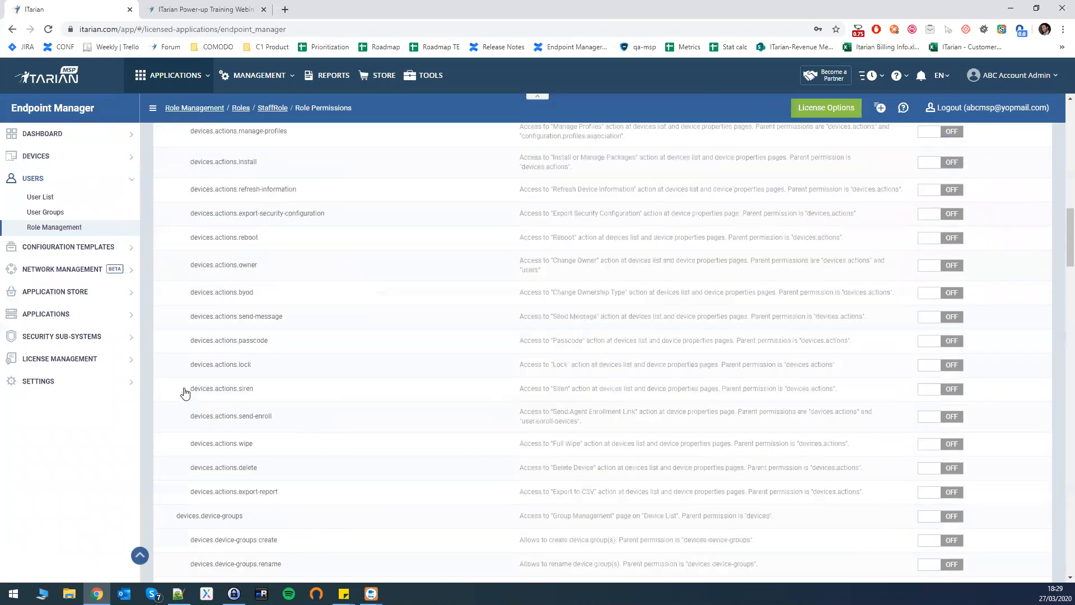
scroll(179, 393, up, 13)
Re-expand the permission sections, leaving dashboard.audit off after toggling it on and back.
click(168, 396)
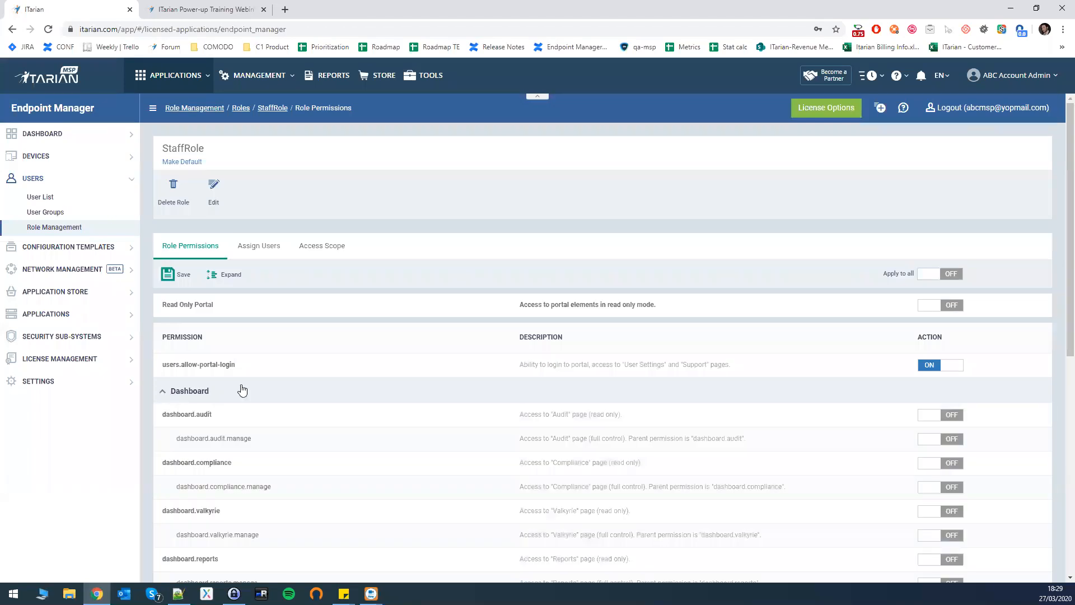
scroll(193, 403, down, 3)
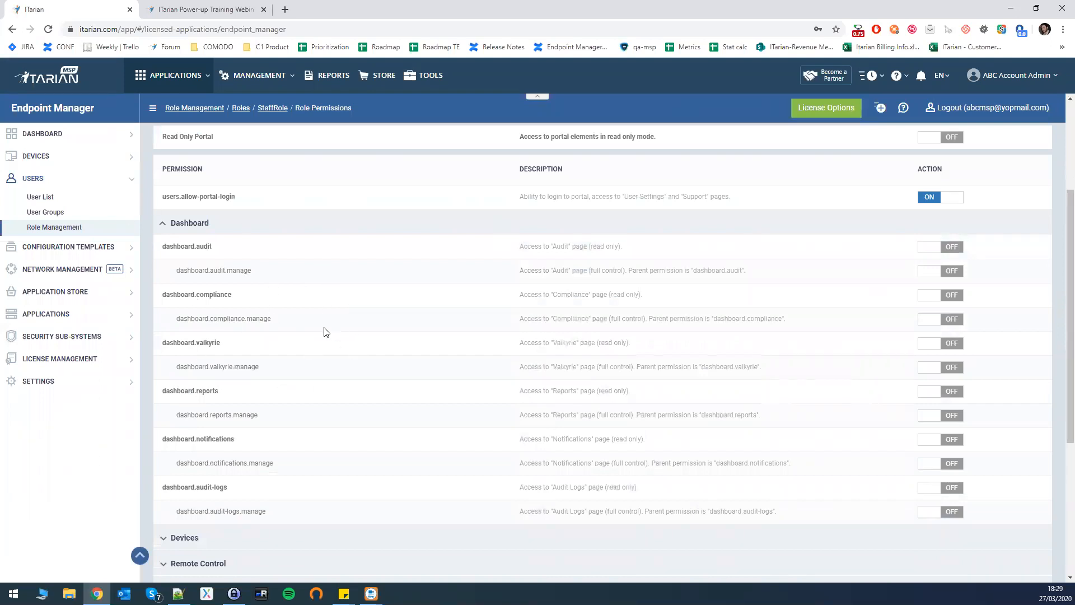
scroll(325, 332, up, 2)
click(952, 359)
click(951, 361)
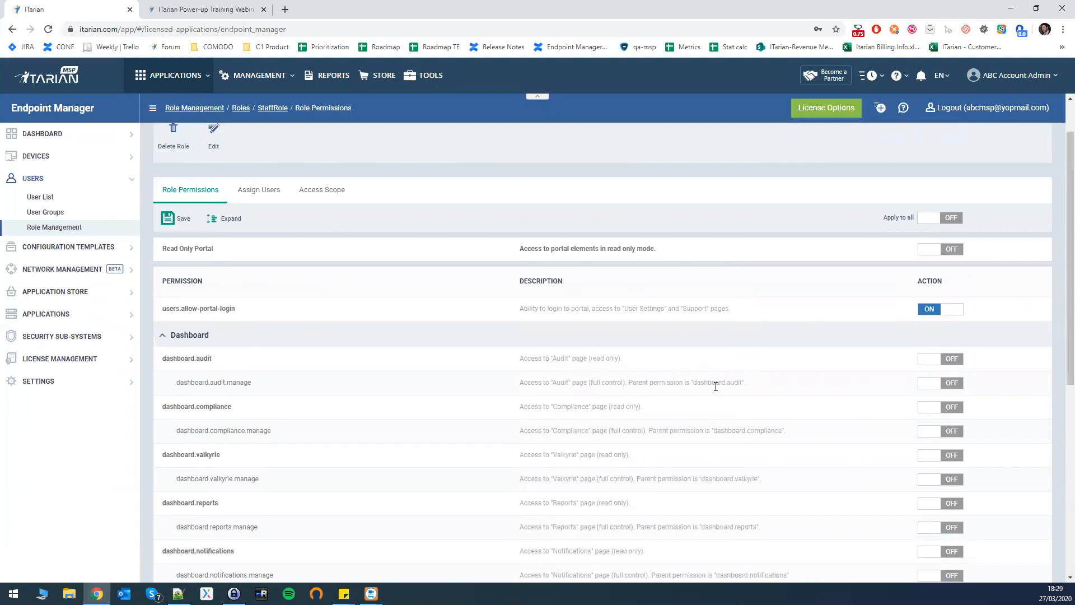
scroll(715, 387, down, 1)
drag(524, 304, 674, 367)
click(669, 367)
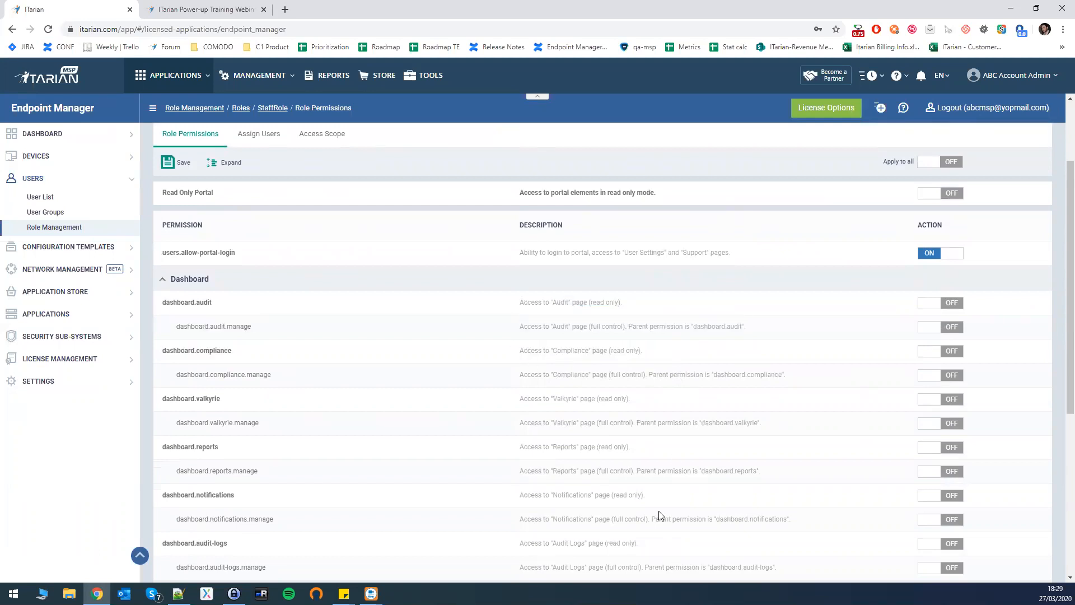
scroll(576, 439, down, 1)
scroll(576, 439, up, 2)
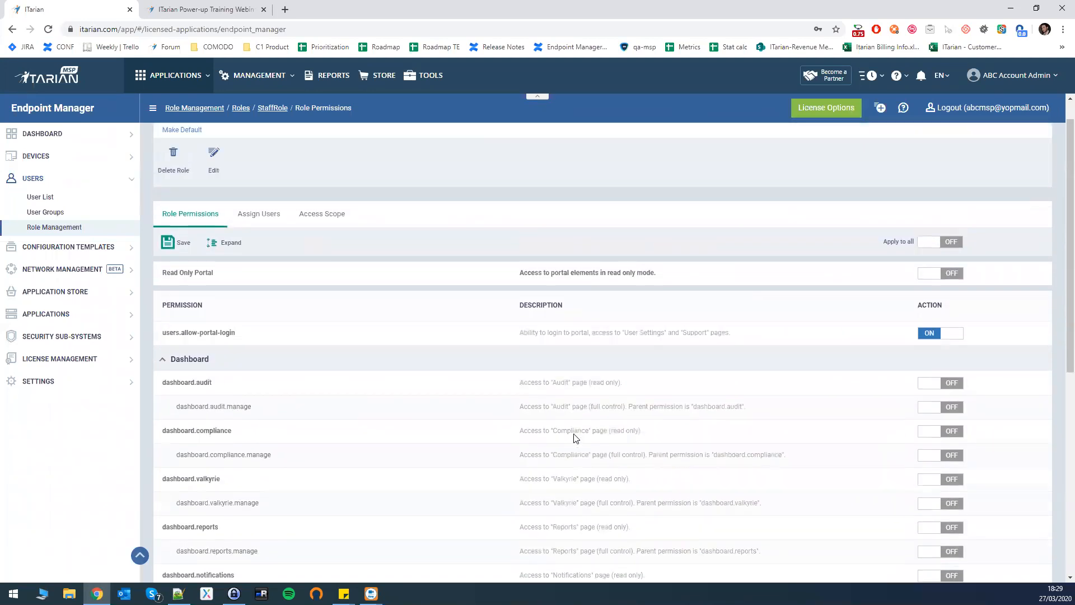
scroll(821, 312, up, 1)
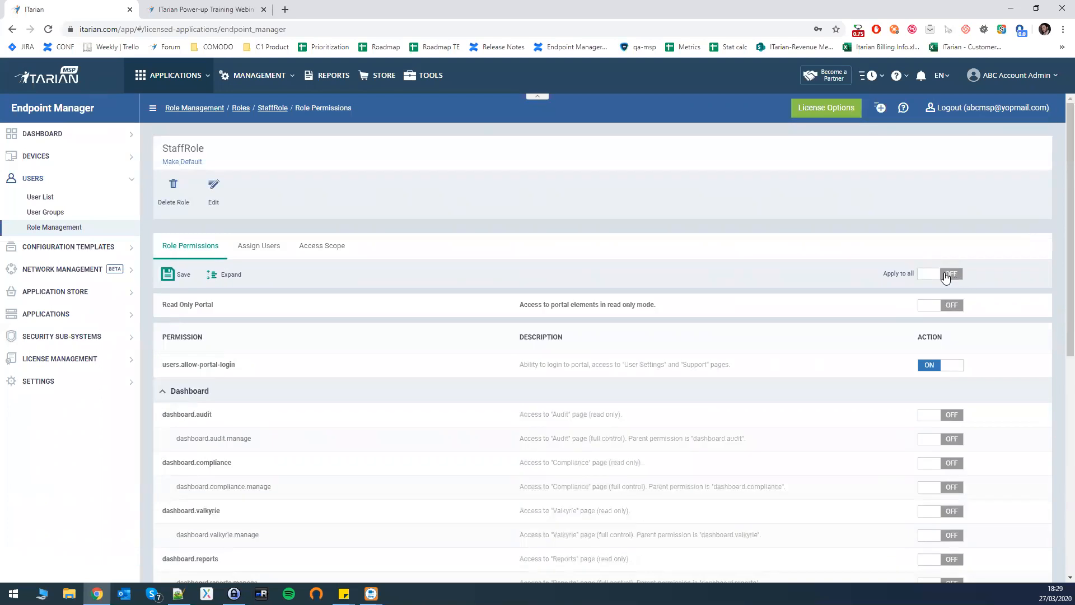
Turn on StaffRole's Read Only Portal permission, with Apply to all left off.
click(948, 275)
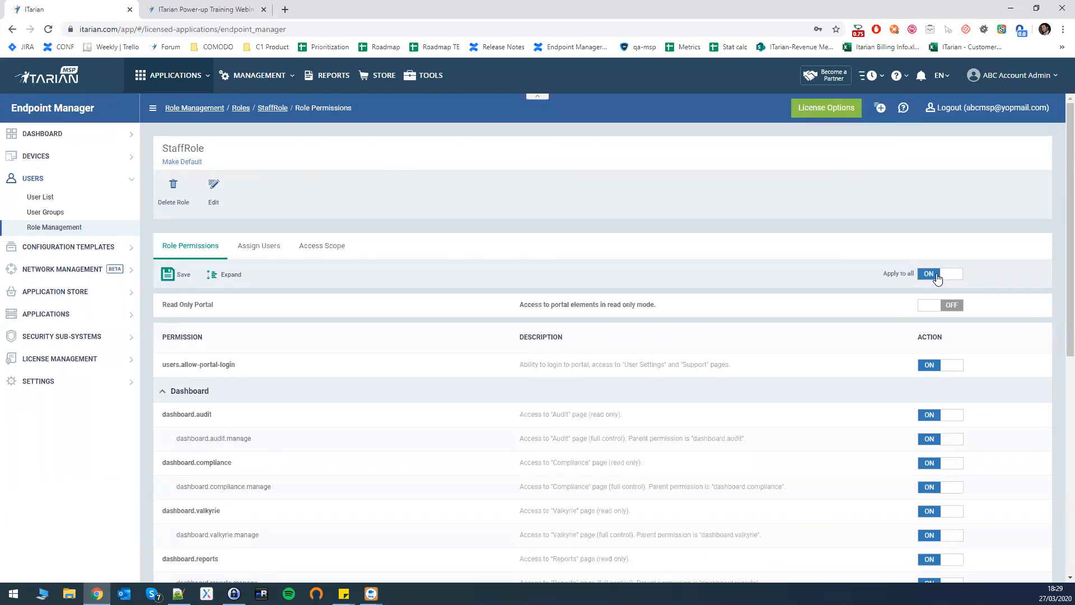
click(935, 277)
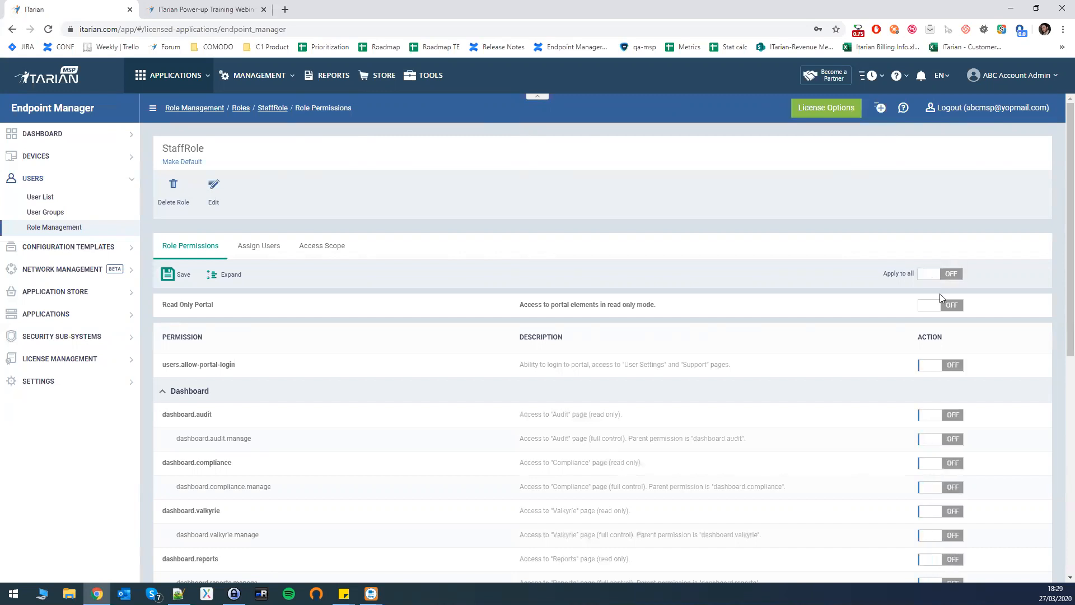
drag(163, 305, 214, 306)
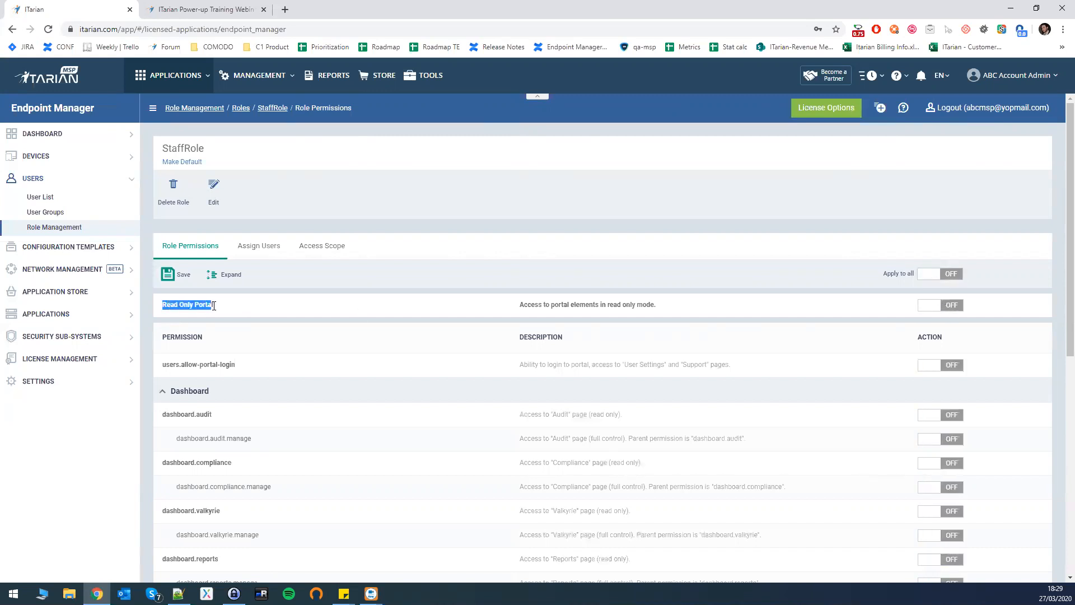
click(959, 307)
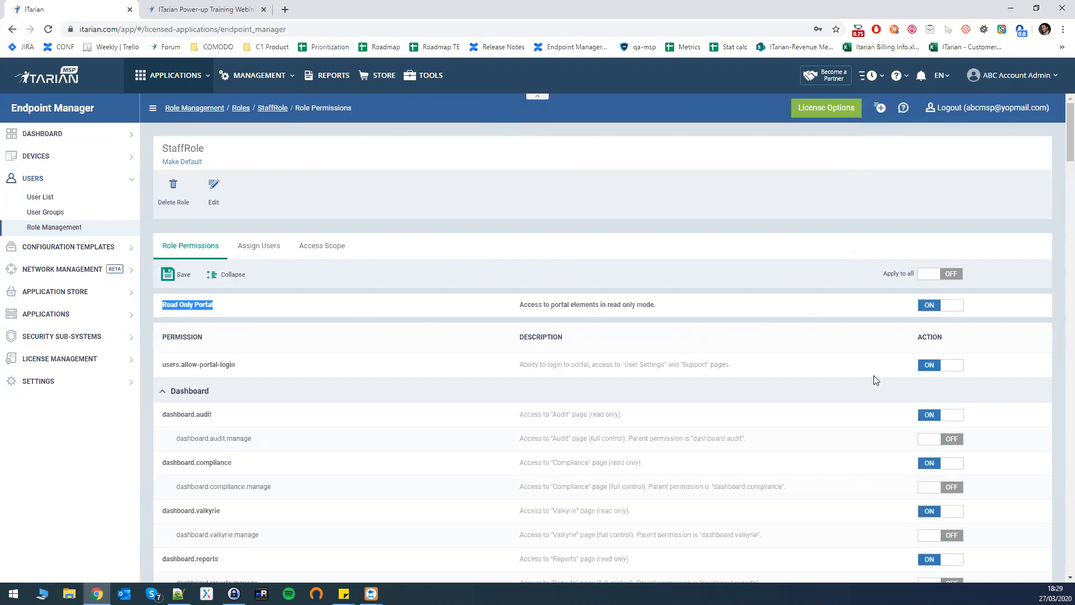
scroll(877, 376, down, 1)
scroll(877, 375, down, 1)
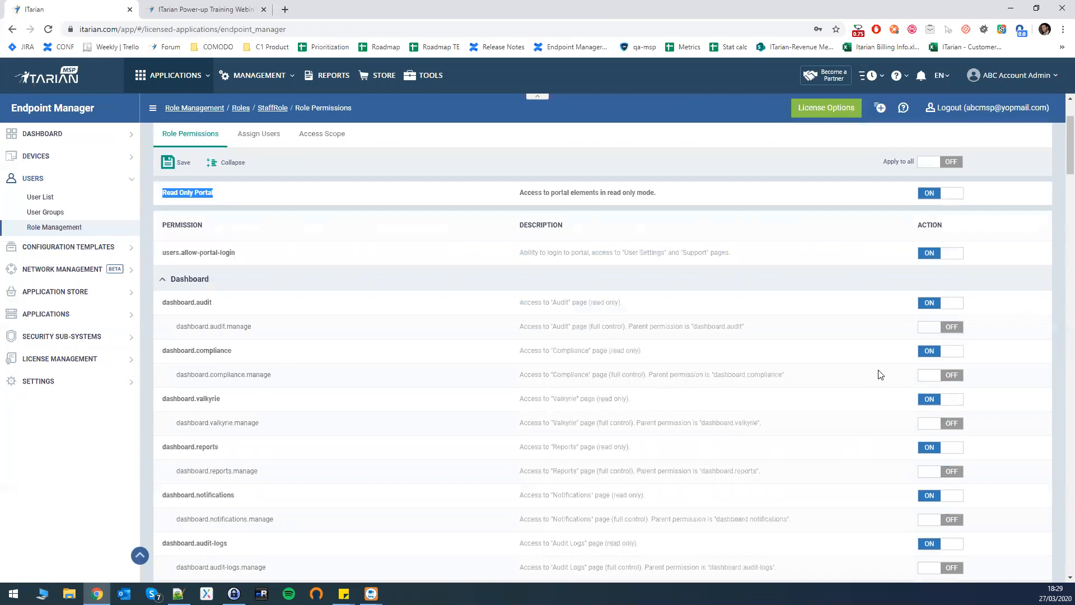
scroll(766, 348, up, 1)
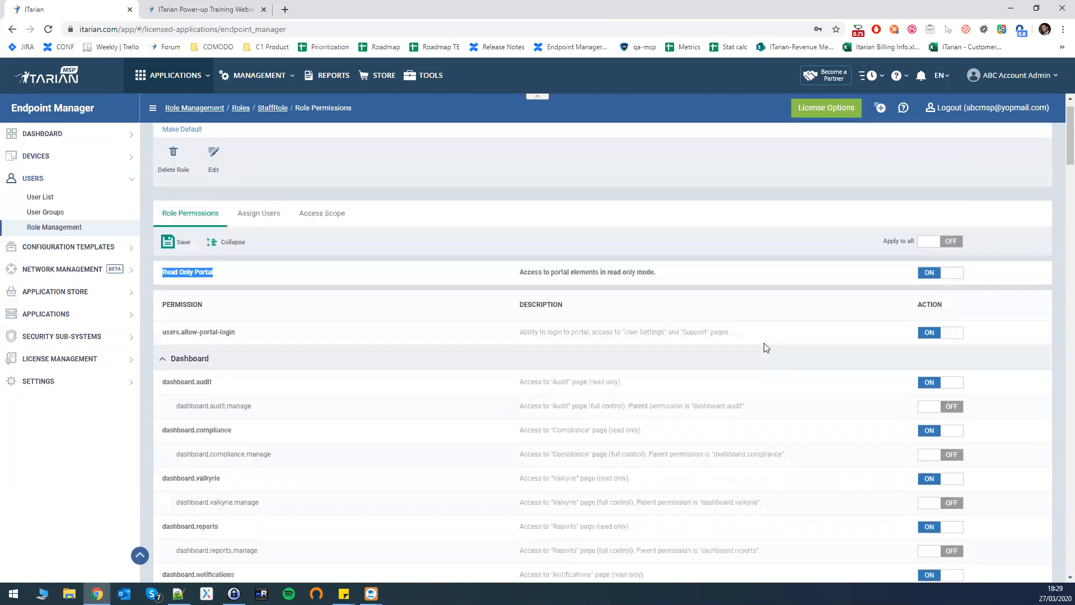
scroll(766, 347, up, 1)
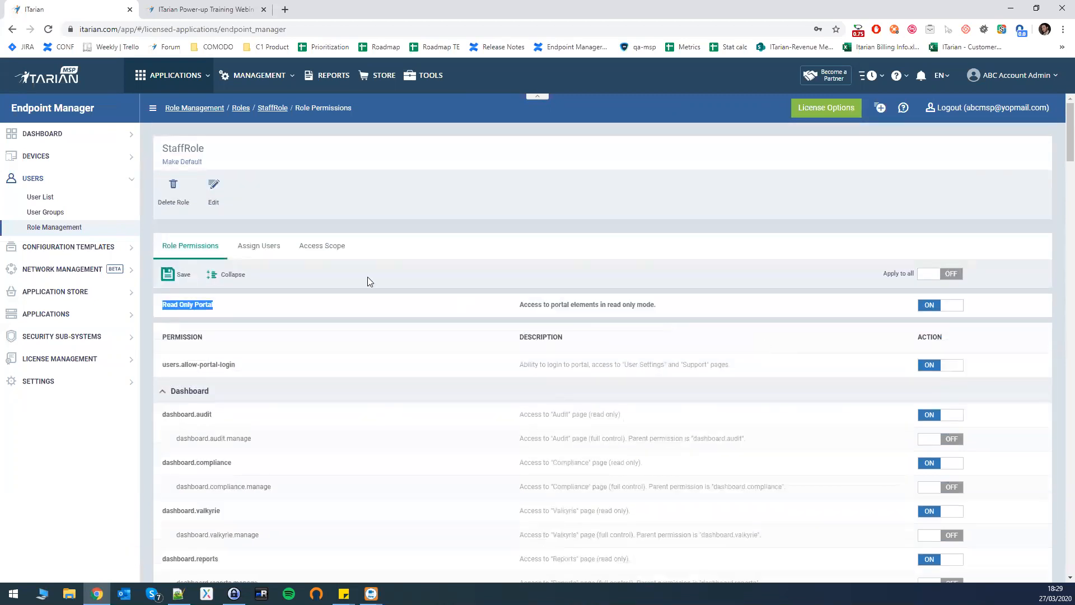
Show StaffRole's Assign Users tab listing the two assignable users.
click(251, 250)
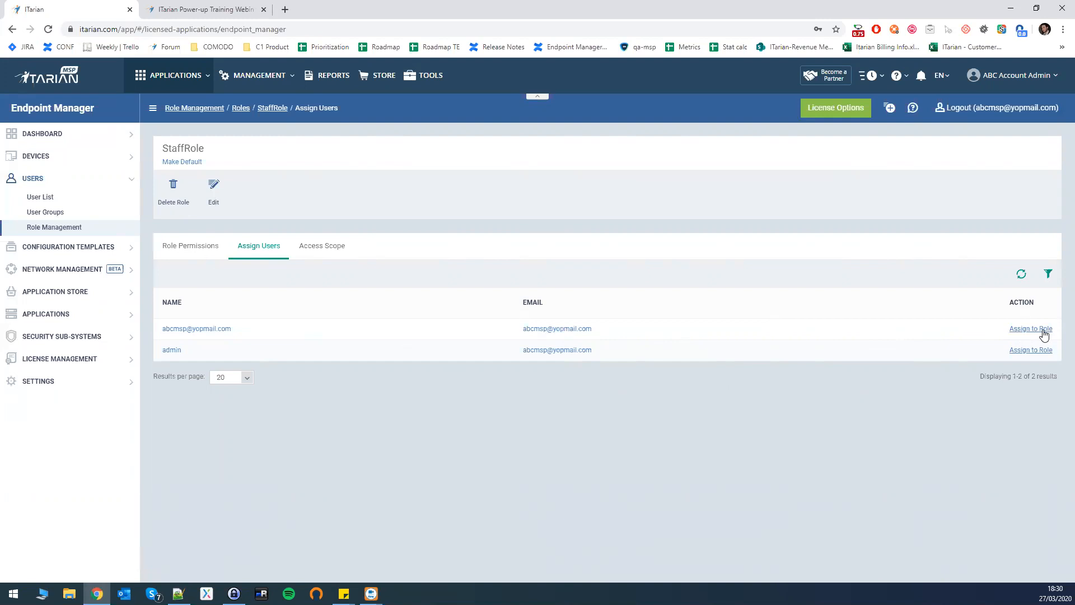
On StaffRole's Access Scope tab, switch A Company off, keeping Default Customer and ABC Managed Service Provider on.
click(321, 249)
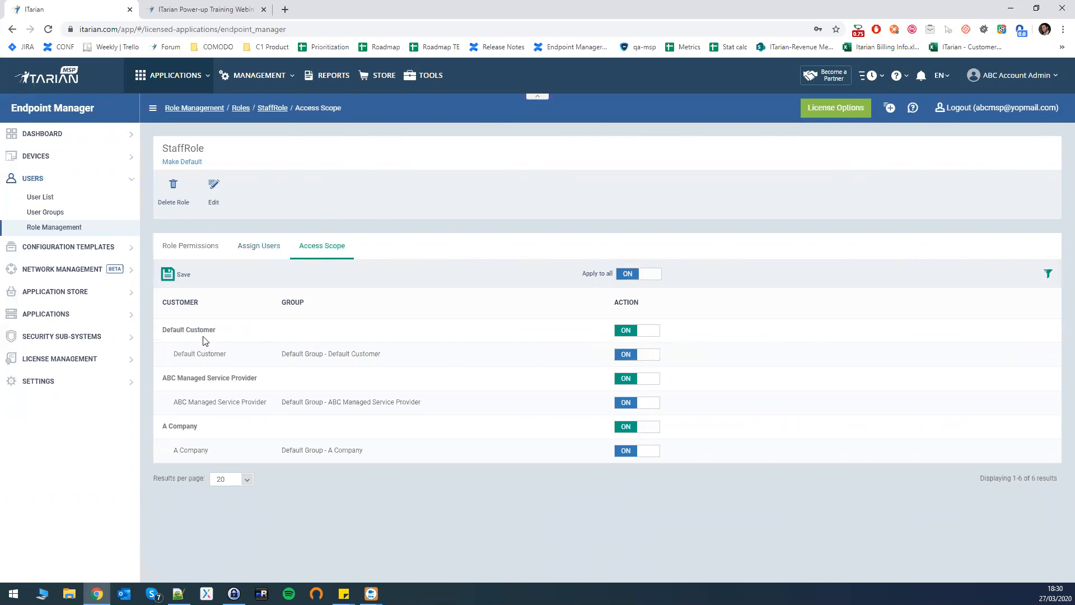
drag(206, 336, 229, 355)
drag(163, 427, 198, 430)
click(633, 429)
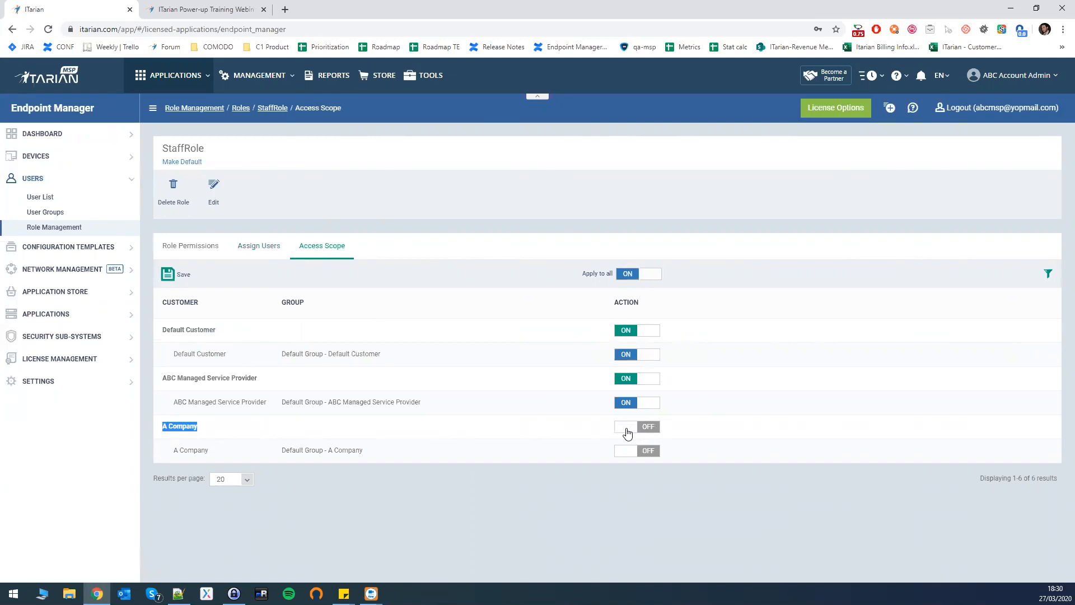
drag(185, 146, 205, 148)
click(205, 149)
drag(163, 432, 205, 433)
key(alt+Tab)
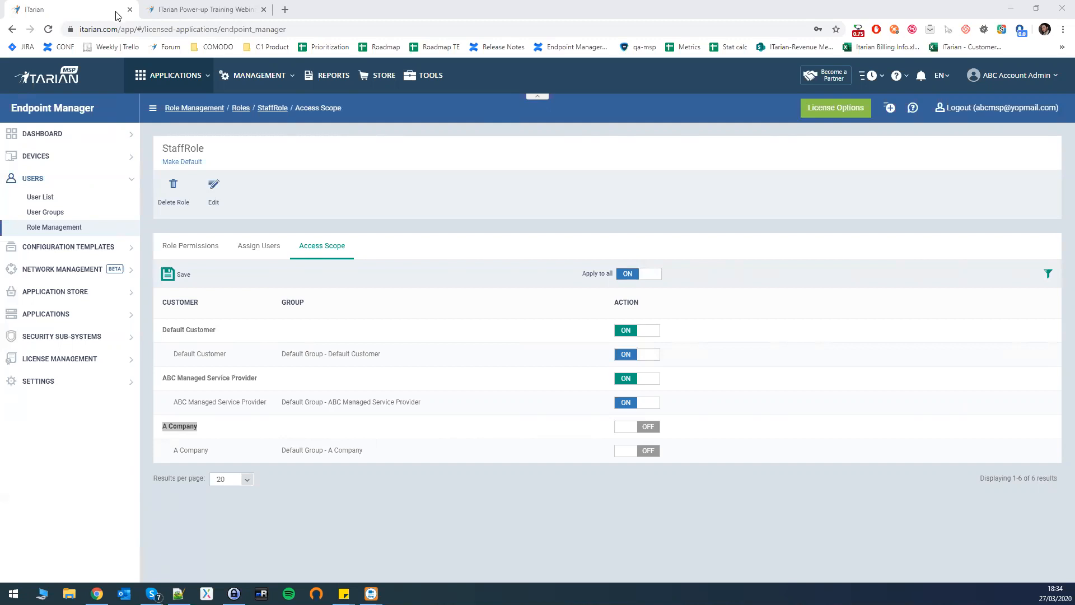
click(166, 5)
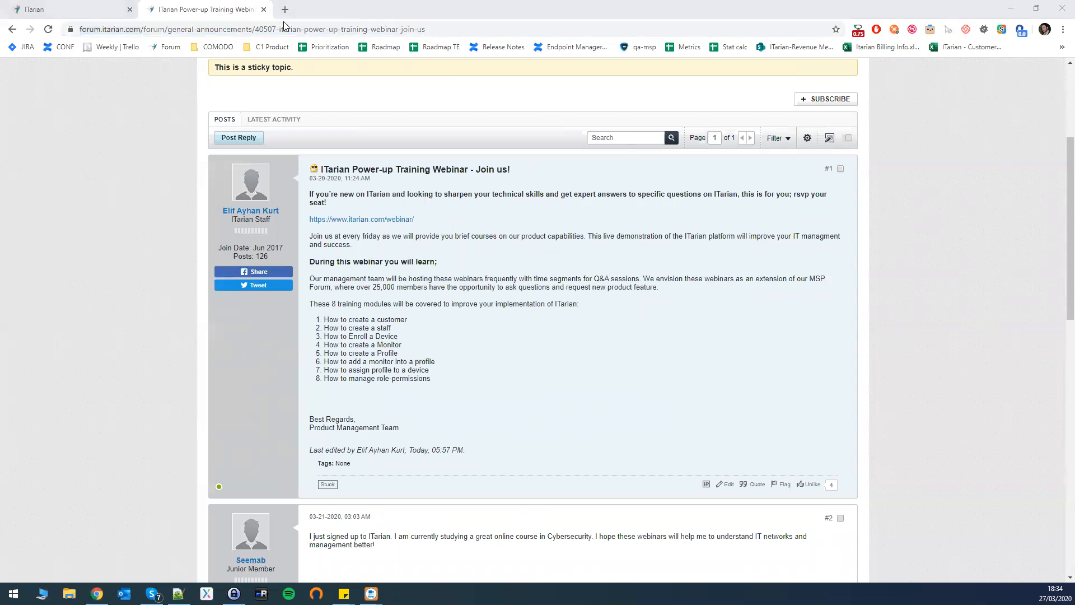
click(64, 8)
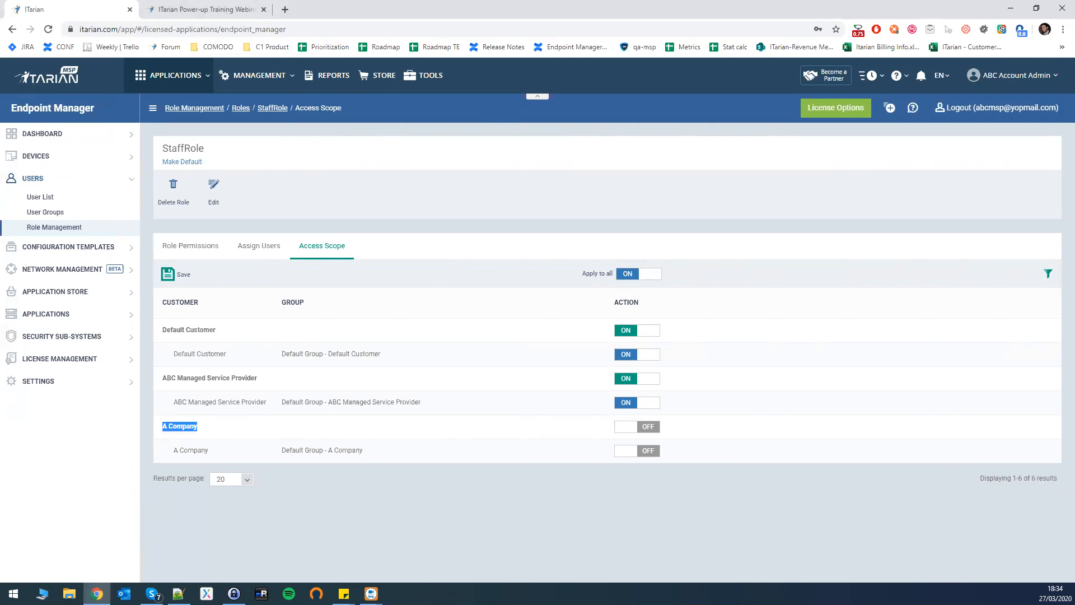